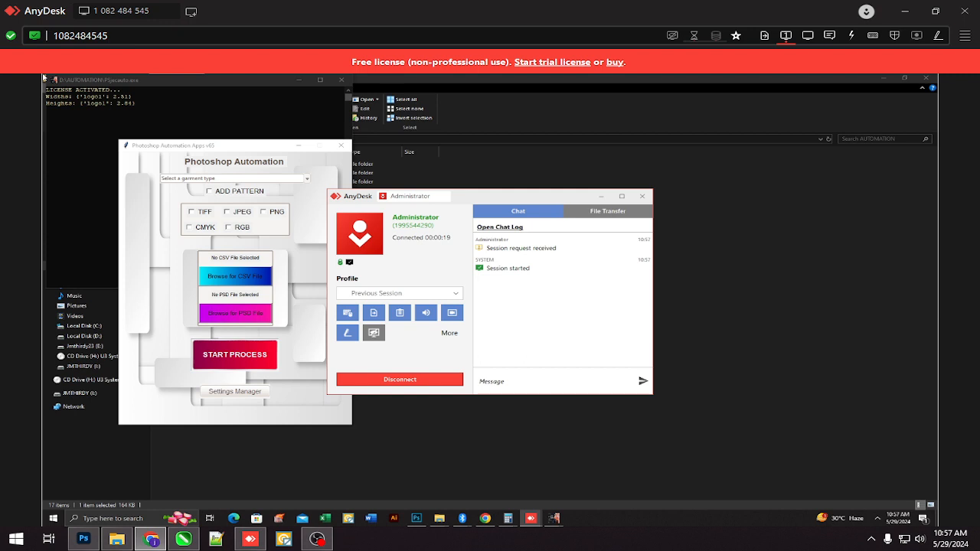
# Step: Try to launch Notepad through the Run prompt on the remote computer
pyautogui.press('super+r')
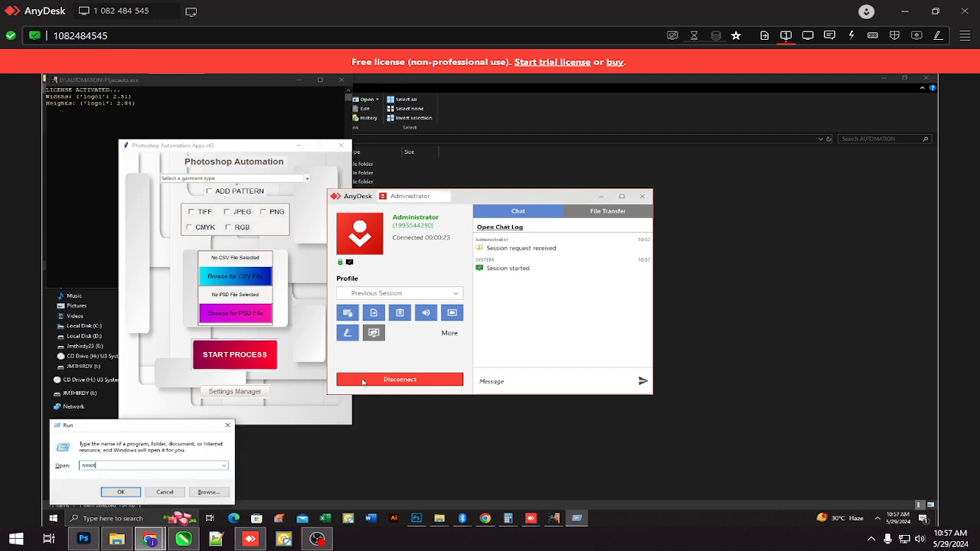
pyautogui.press('BackSpace')
pyautogui.press('BackSpace')
pyautogui.press('BackSpace')
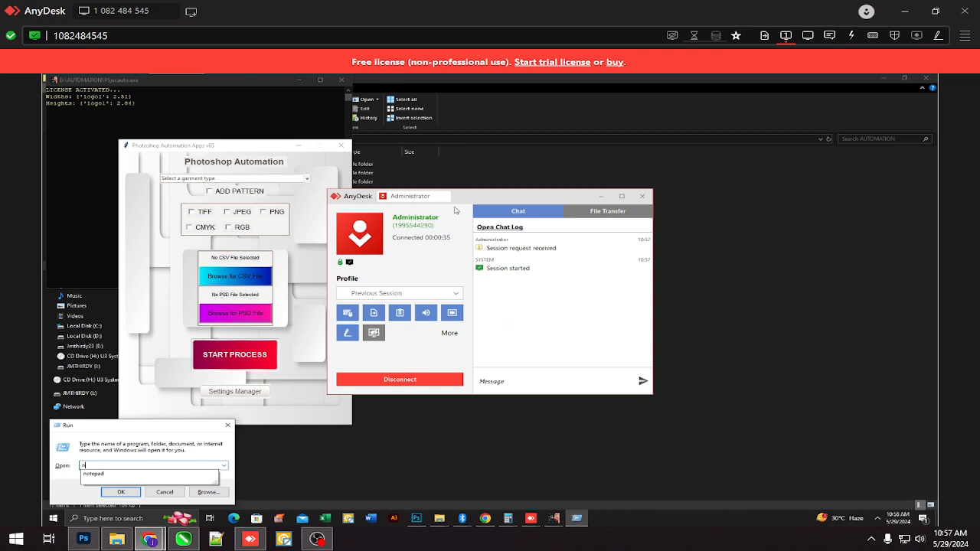
pyautogui.click(125, 491)
pyautogui.press('Return')
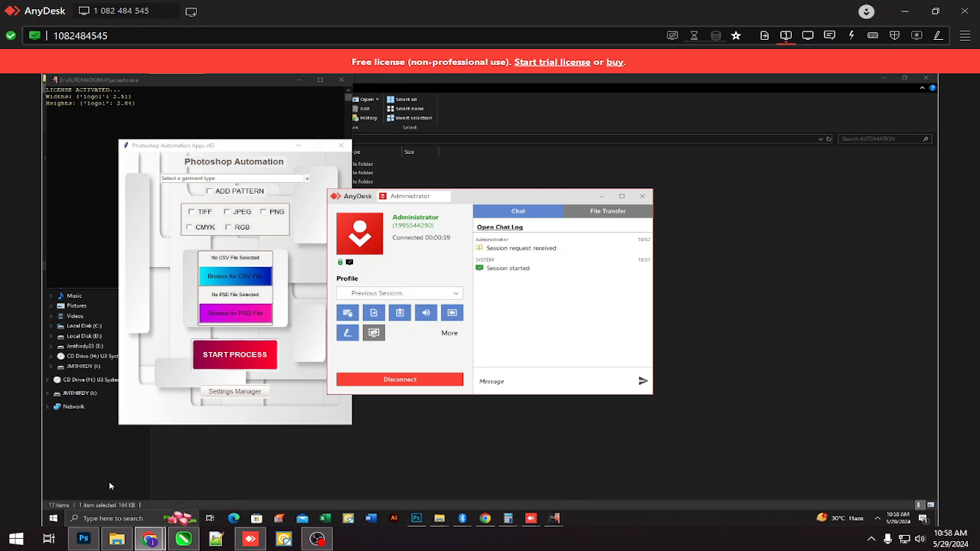
pyautogui.write('no')
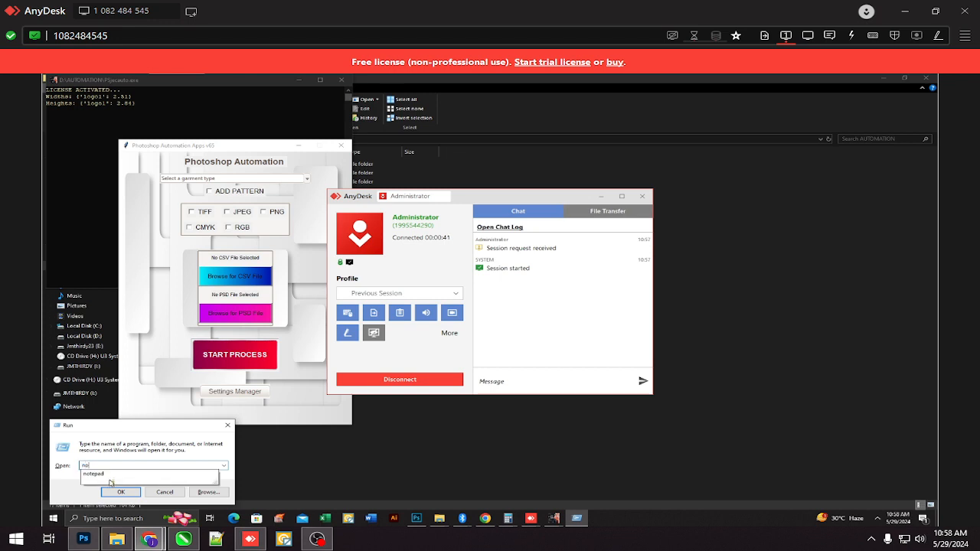
pyautogui.write('te')
# Step: Minimize the AnyDesk connection window and download MYPATTERN.rar from Google Drive into the Bluetooth folder, accepting the download without a virus scan
pyautogui.click(604, 201)
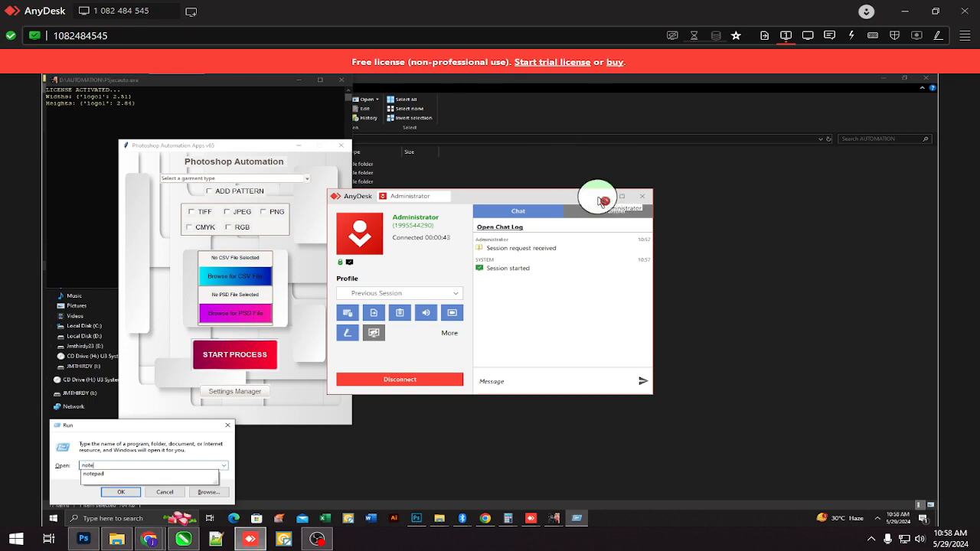
pyautogui.click(602, 200)
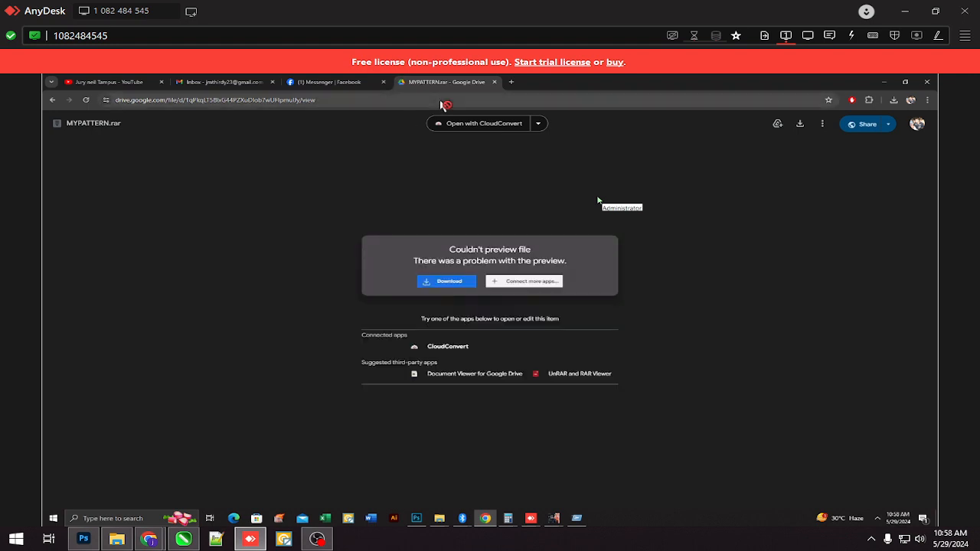
pyautogui.click(453, 282)
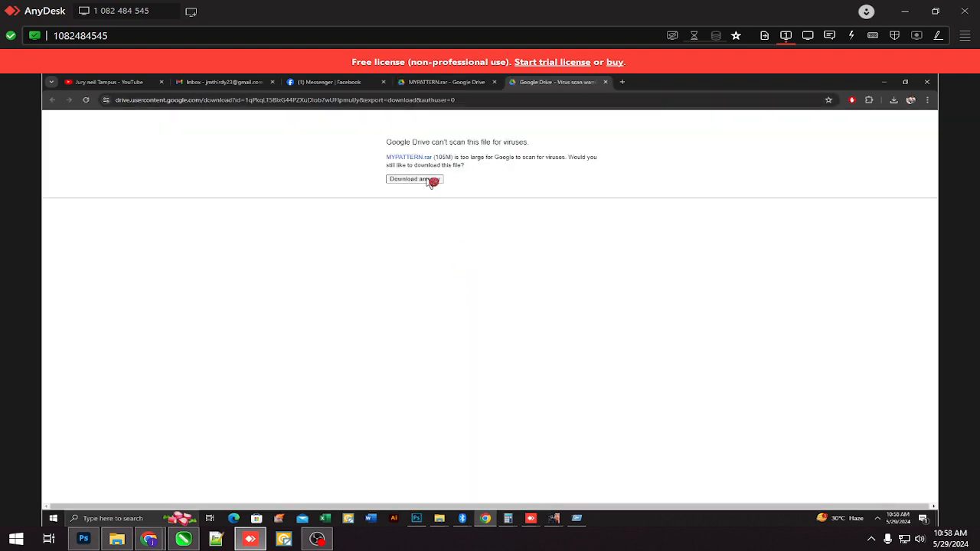
pyautogui.click(429, 180)
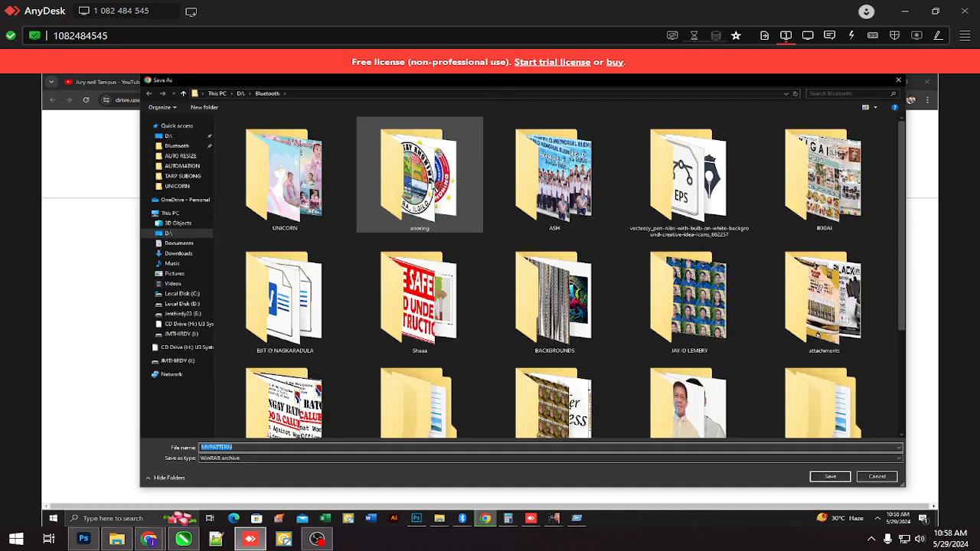
pyautogui.click(830, 477)
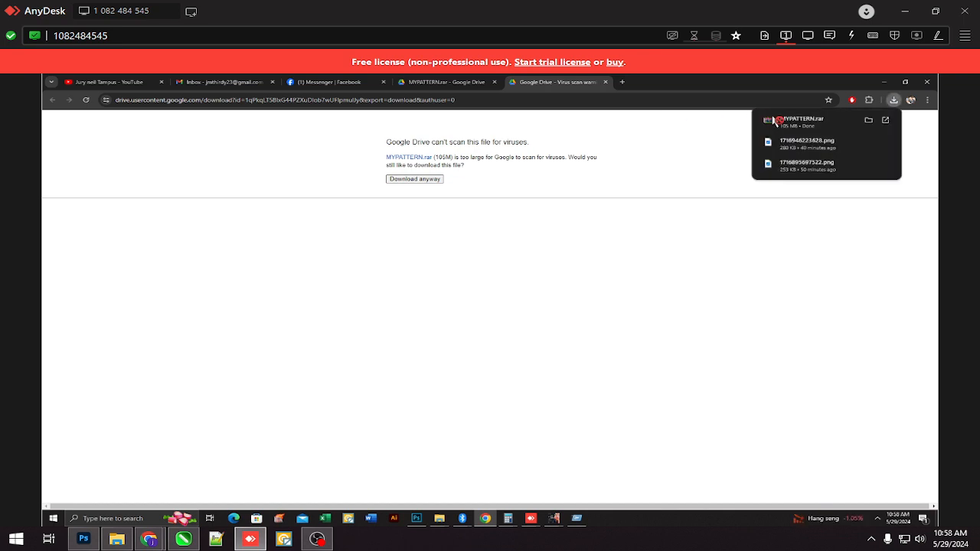
# Step: Show the downloaded MYPATTERN archive in its folder and copy it to drive E
pyautogui.click(875, 121)
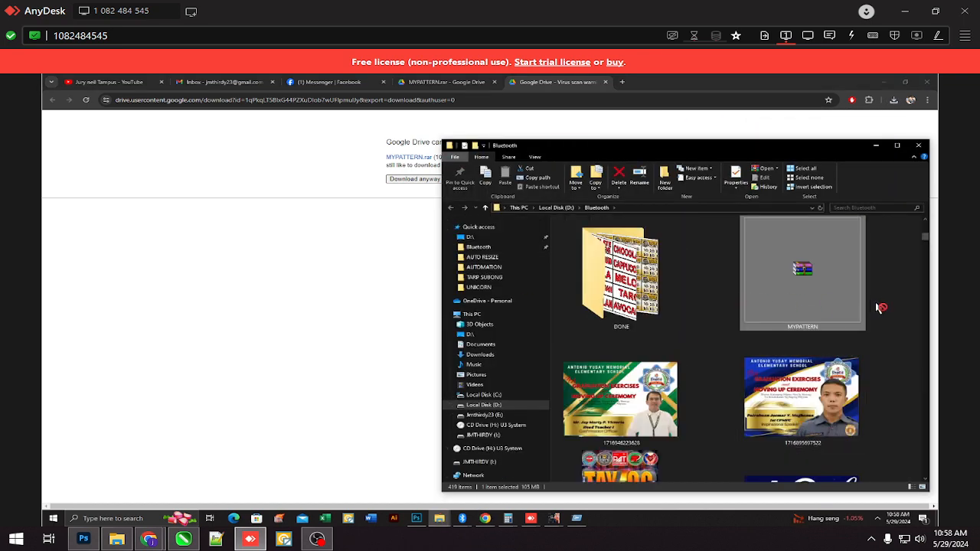
pyautogui.hotkey('ctrl', 'c')
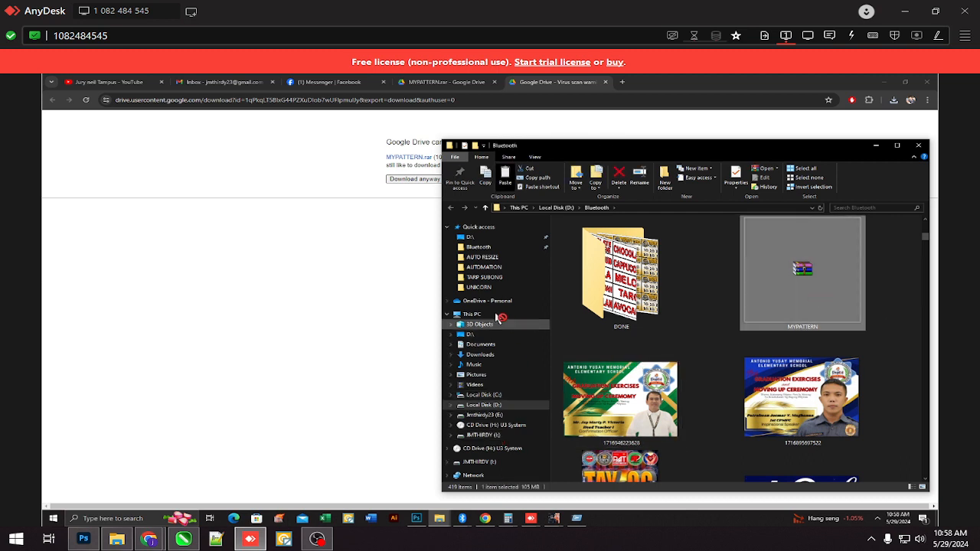
pyautogui.click(470, 314)
pyautogui.moveTo(691, 369); pyautogui.dragTo(778, 384)
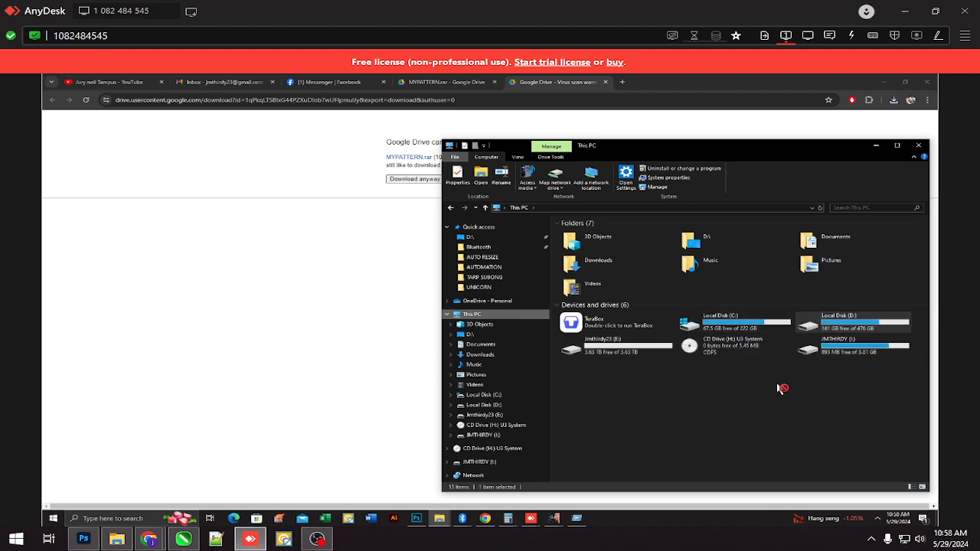
pyautogui.doubleClick(629, 351)
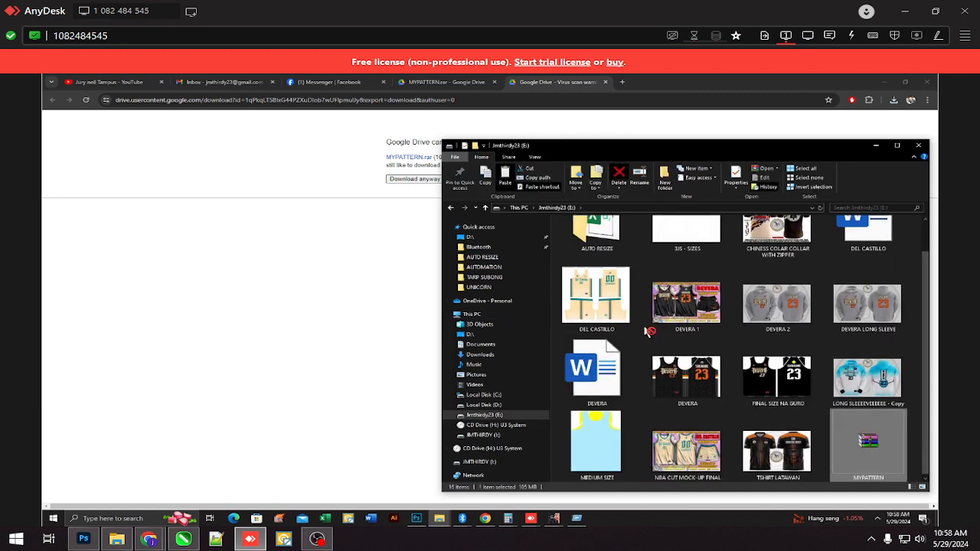
# Step: Extract the MYPATTERN archive on drive E into its default MYPATTERN destination folder
pyautogui.rightClick(881, 447)
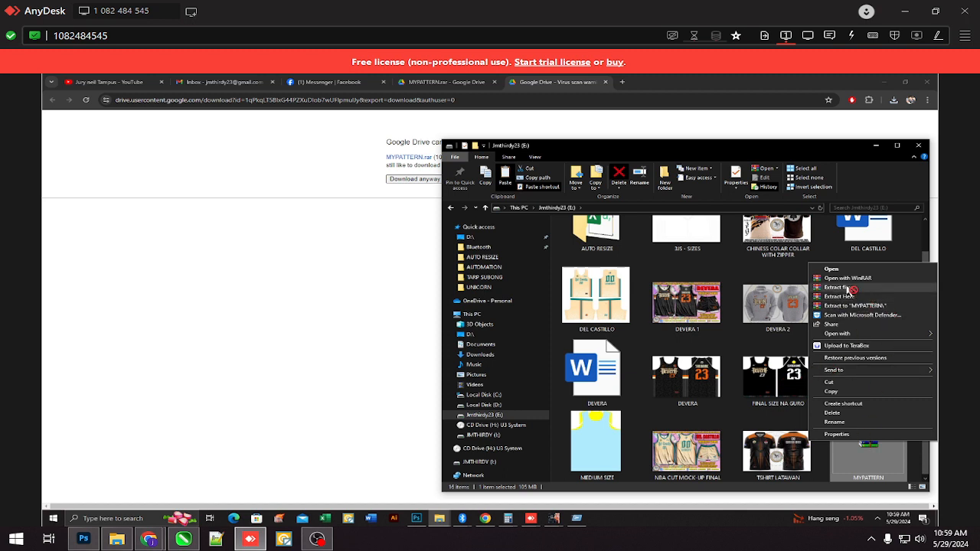
pyautogui.click(842, 287)
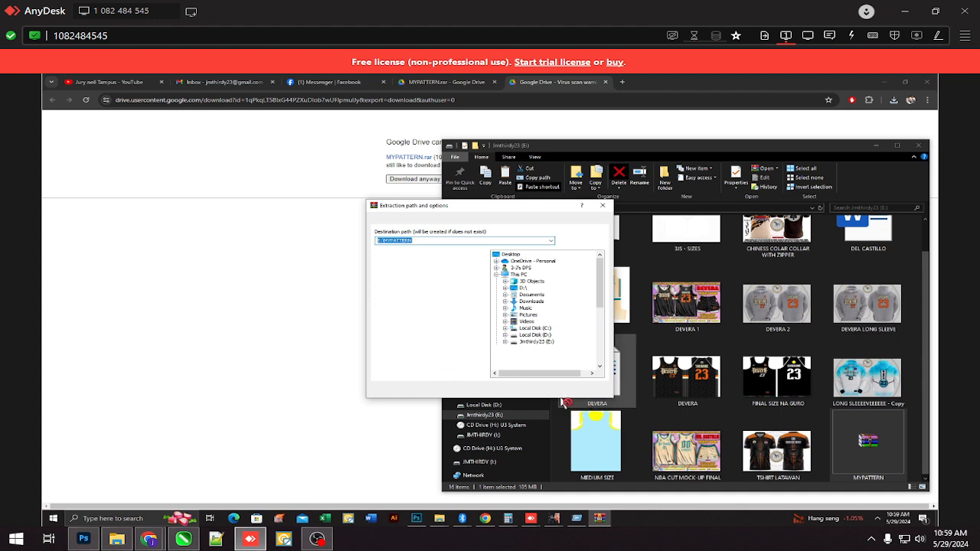
pyautogui.click(520, 393)
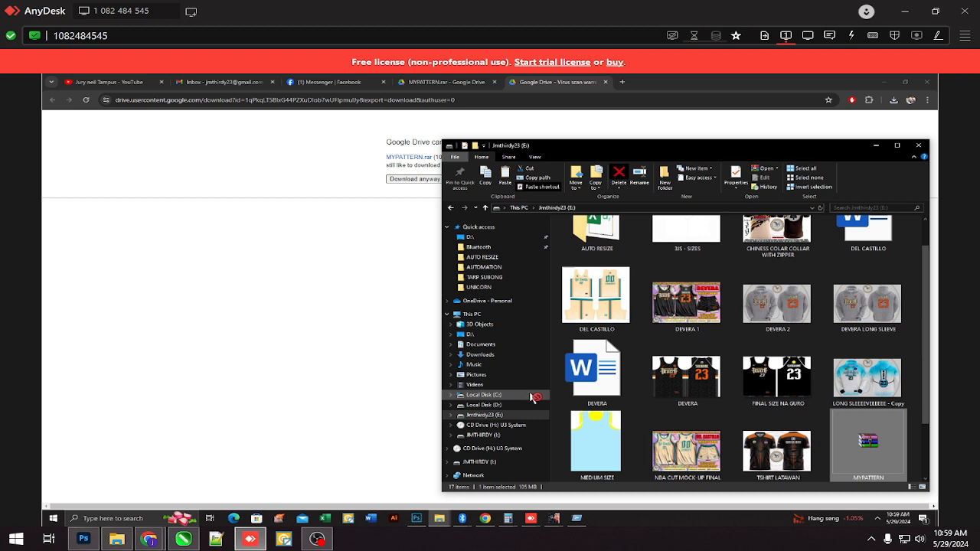
# Step: Browse the extracted MYPATTERN folder down to its SHORTS subfolder and look at the pattern files inside
pyautogui.scroll(1, 816, 394)
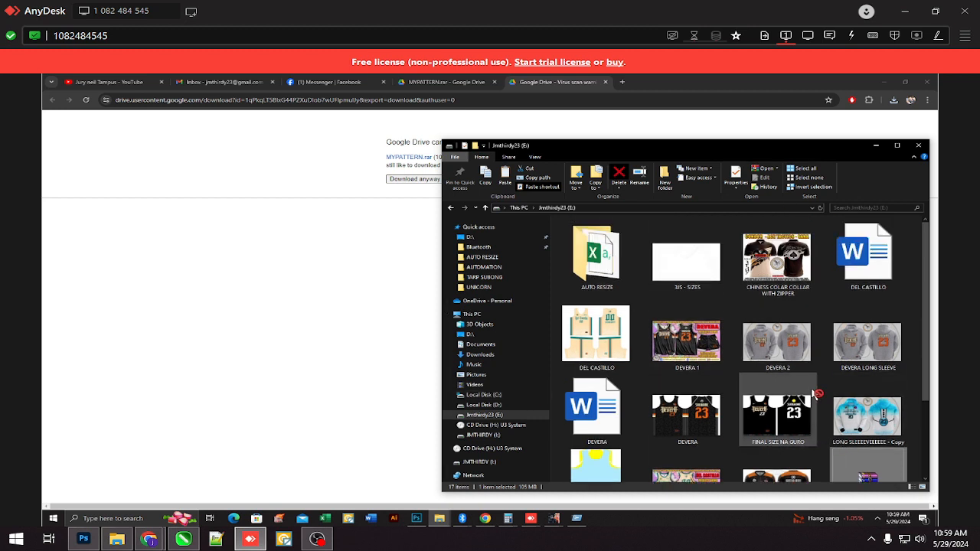
pyautogui.scroll(-2, 817, 394)
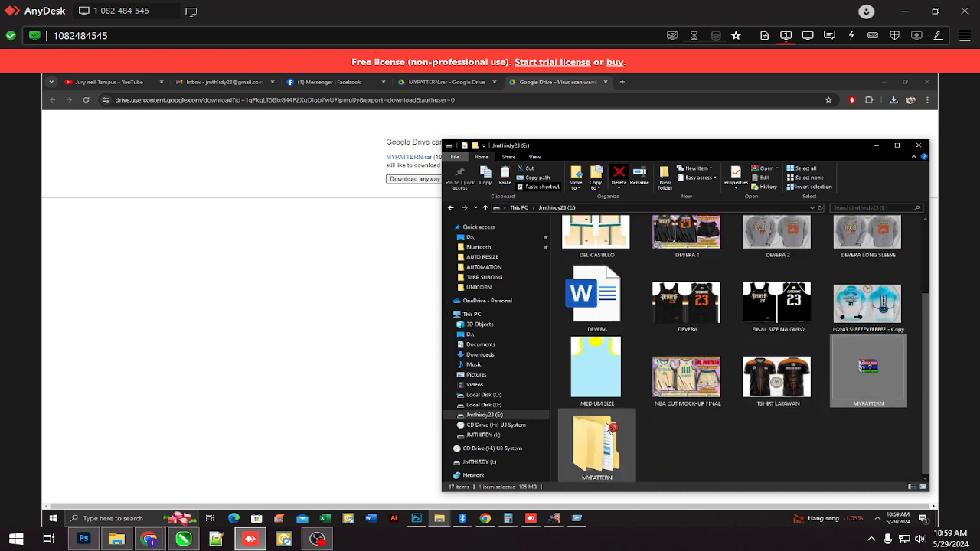
pyautogui.doubleClick(596, 430)
pyautogui.doubleClick(601, 234)
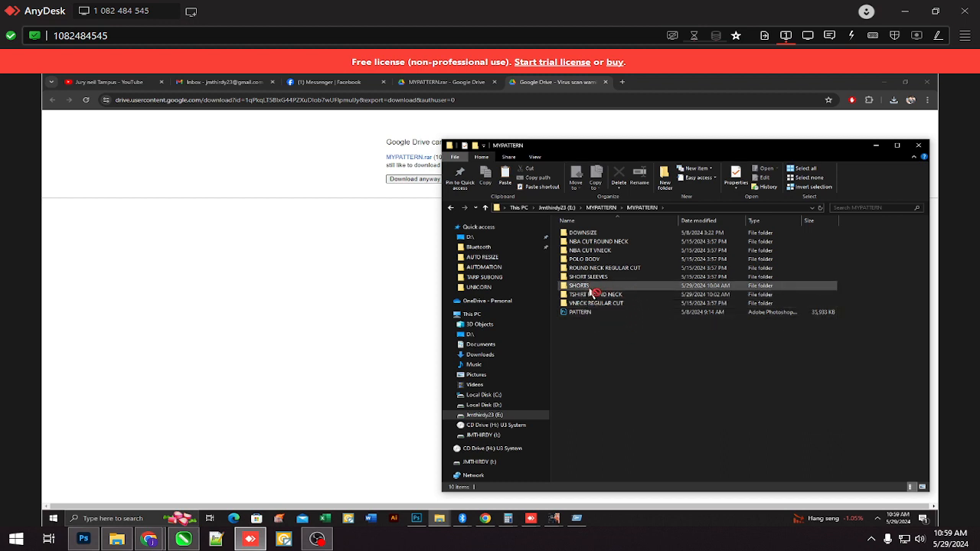
pyautogui.click(576, 287)
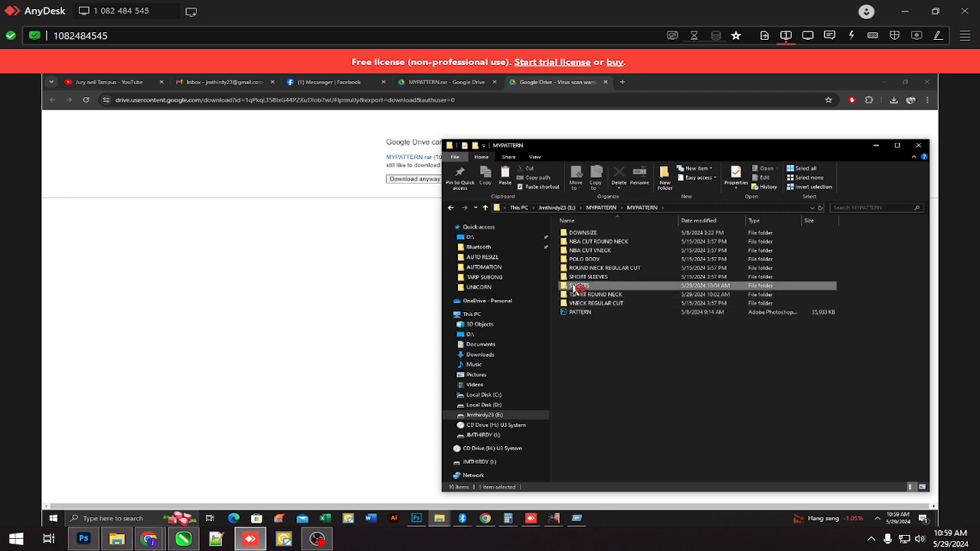
pyautogui.doubleClick(576, 287)
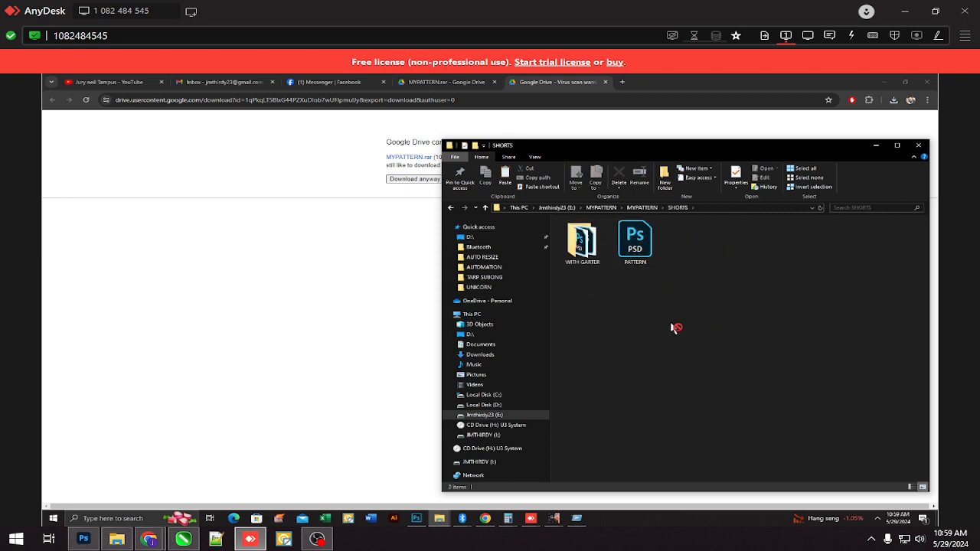
pyautogui.moveTo(650, 228); pyautogui.dragTo(586, 253)
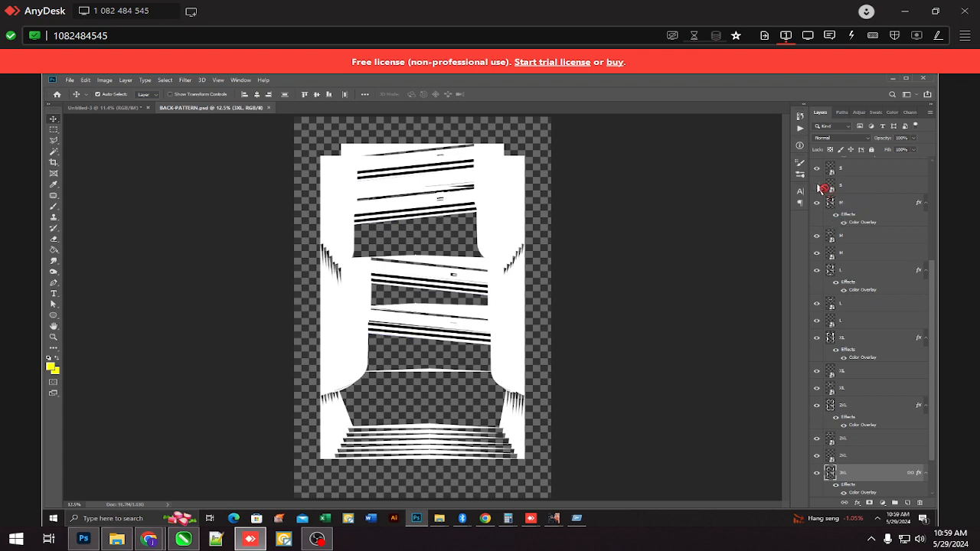
# Step: Open the contents of the upper 2XS stripe smart object in BACK-PATTERN.psd, keeping its layers editable
pyautogui.click(858, 188)
pyautogui.scroll(3, 869, 170)
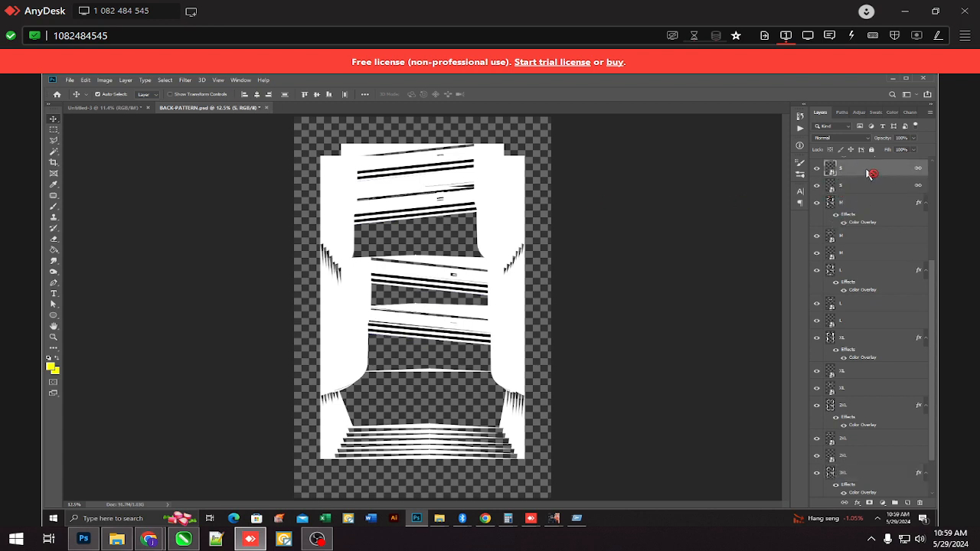
pyautogui.scroll(3, 869, 172)
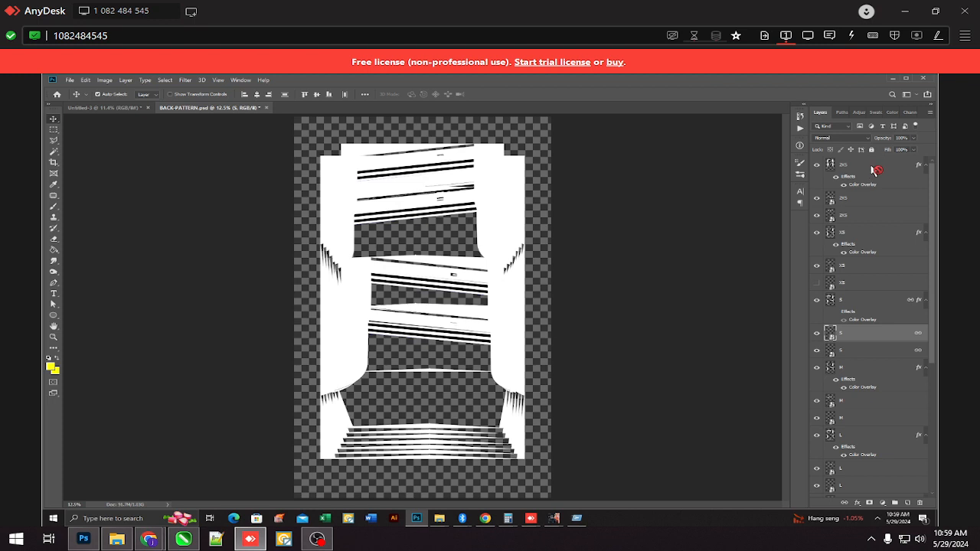
pyautogui.click(873, 169)
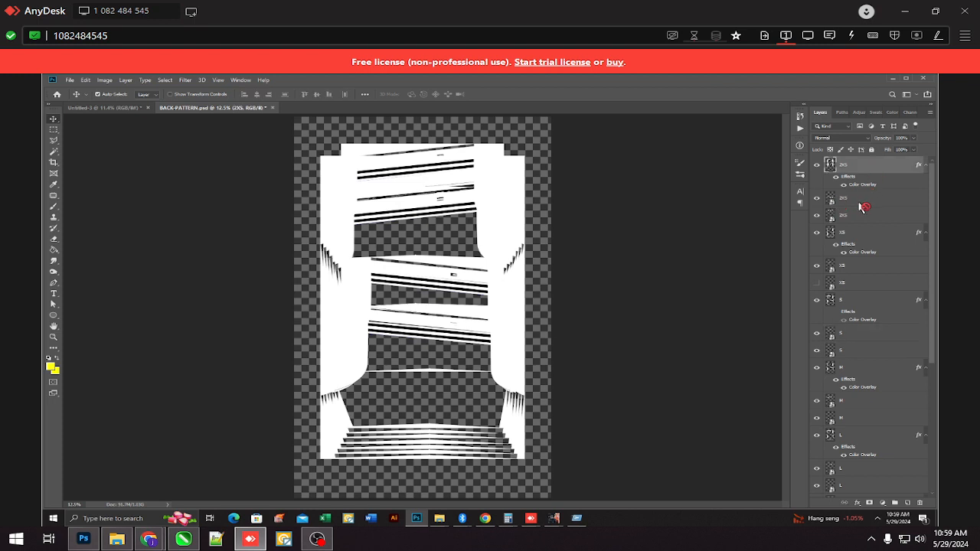
pyautogui.moveTo(862, 207)
pyautogui.mouseDown()
pyautogui.moveTo(860, 219)
pyautogui.moveTo(866, 199)
pyautogui.moveTo(864, 223)
pyautogui.mouseUp()
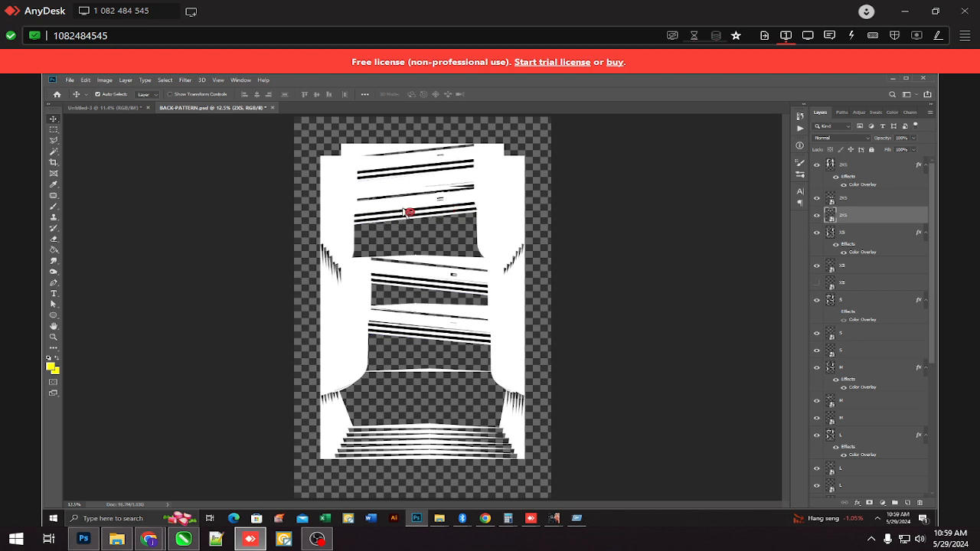
pyautogui.doubleClick(839, 205)
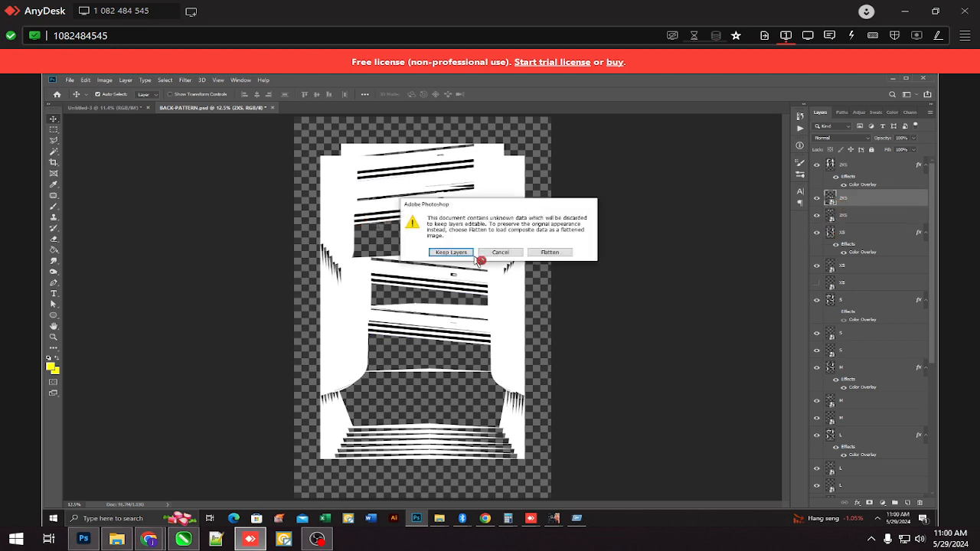
pyautogui.click(452, 252)
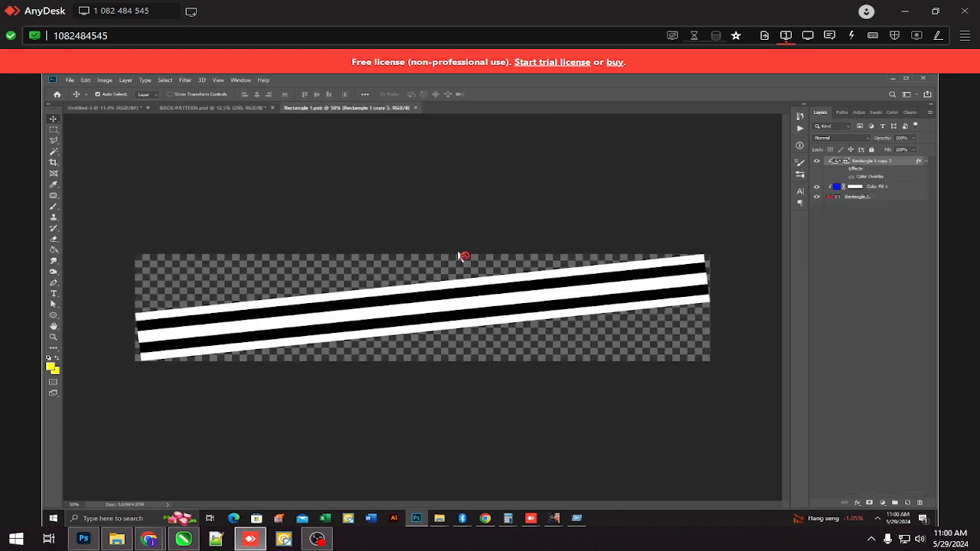
# Step: Hide the Rectangle 1 copy 3 layer in the smart object, then save and close the document
pyautogui.click(820, 163)
pyautogui.hotkey('ctrl', 's')
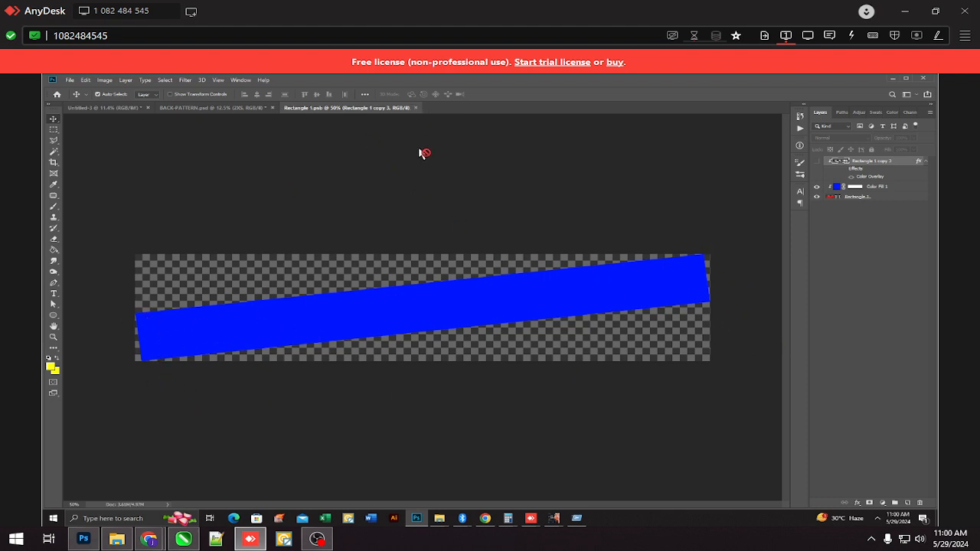
pyautogui.click(417, 108)
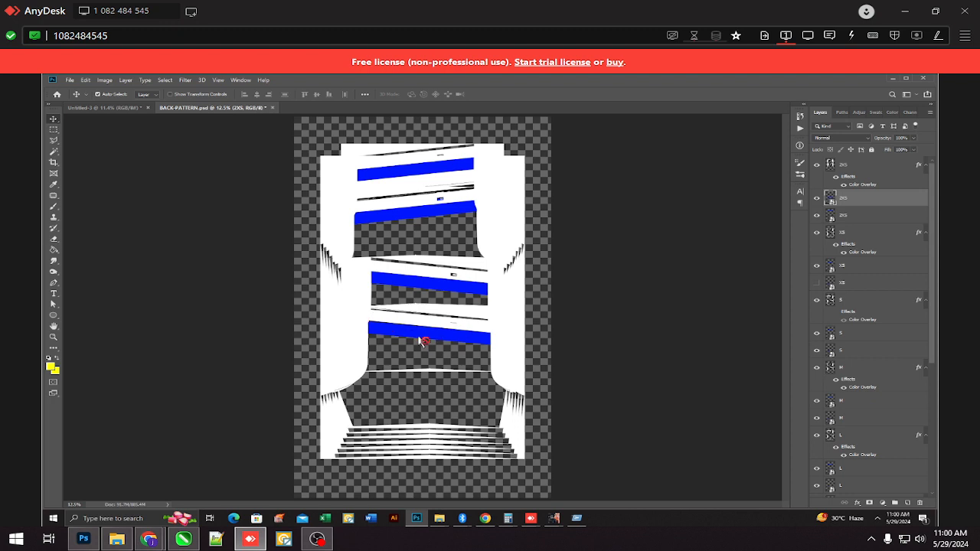
# Step: Merge the 2XS pattern layer and the two 2XS stripe layers below it into one layer
pyautogui.click(857, 165)
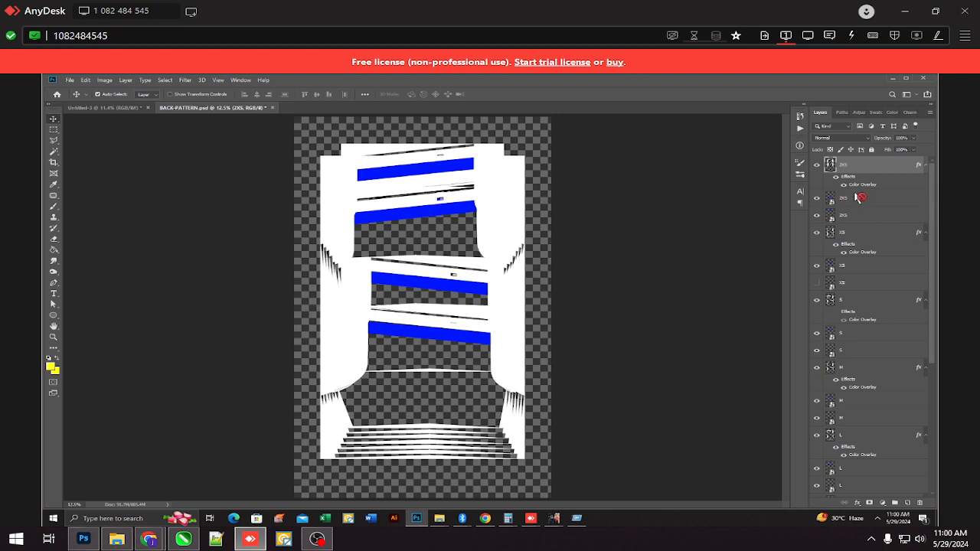
pyautogui.moveTo(859, 197); pyautogui.dragTo(914, 225)
pyautogui.moveTo(856, 200); pyautogui.dragTo(862, 217)
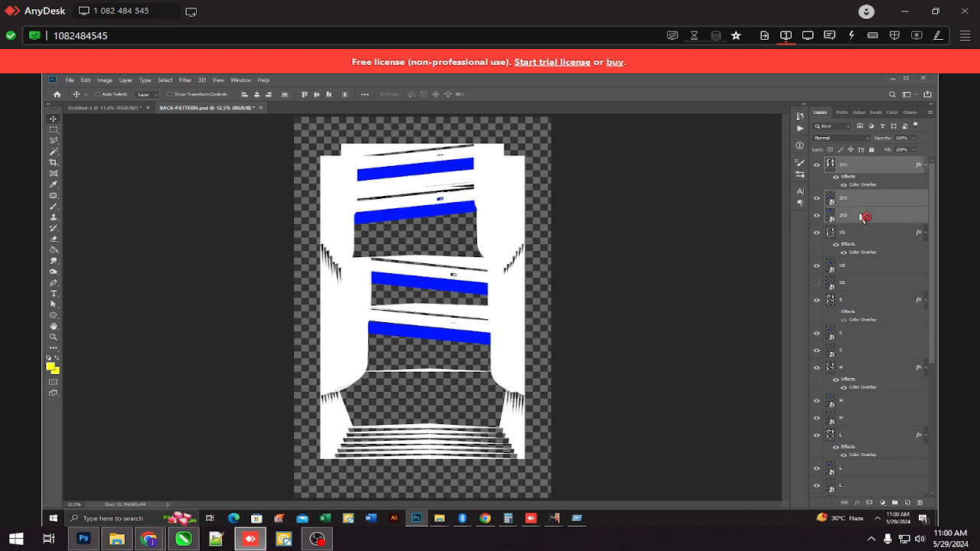
pyautogui.hotkey('ctrl', 'e')
# Step: Merge the XS pattern layer and the two XS stripe layers below it into one layer
pyautogui.click(859, 187)
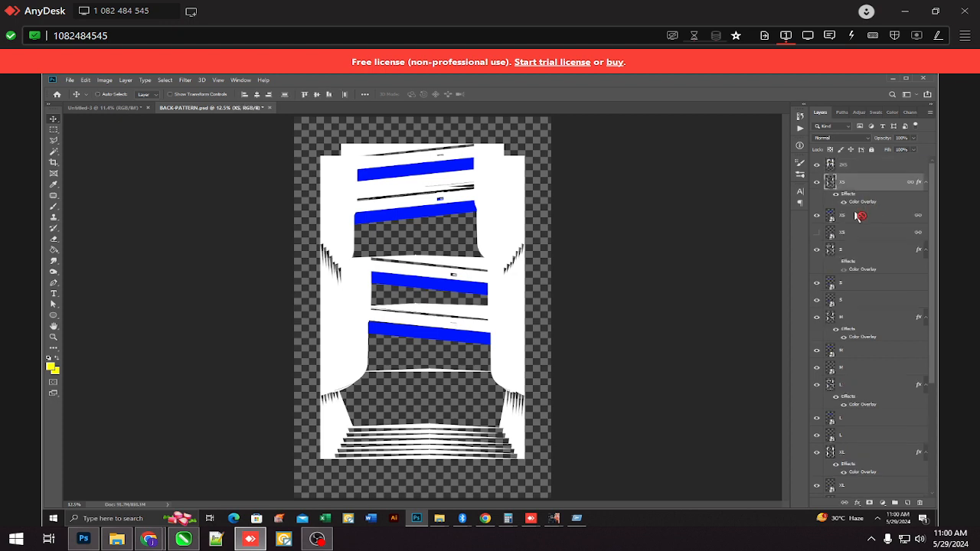
pyautogui.keyDown('shift'); pyautogui.click(832, 235); pyautogui.keyUp('shift')
pyautogui.moveTo(856, 238); pyautogui.dragTo(860, 239)
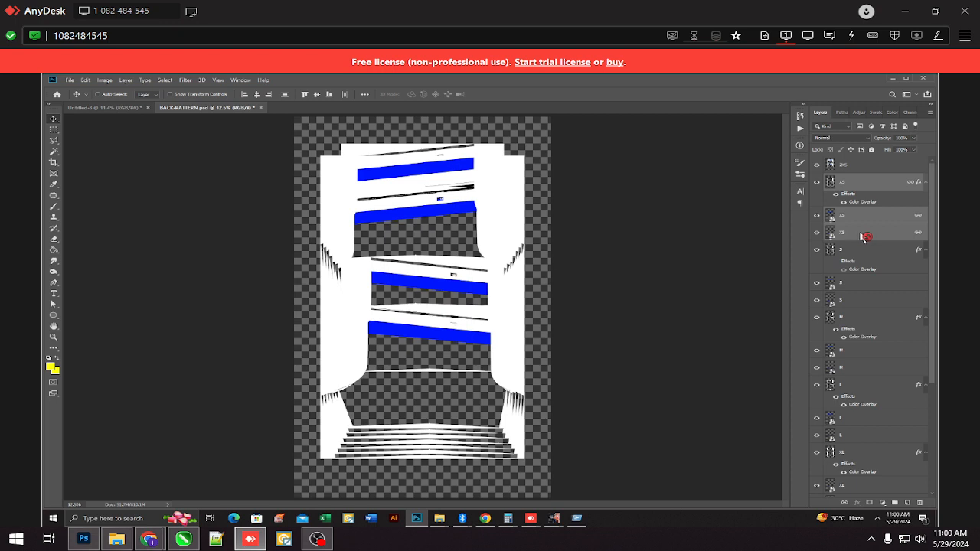
pyautogui.hotkey('ctrl', 'e')
# Step: Merge the S pattern layer with its two stripe layers, and the M pattern layer with its two stripe layers
pyautogui.click(853, 202)
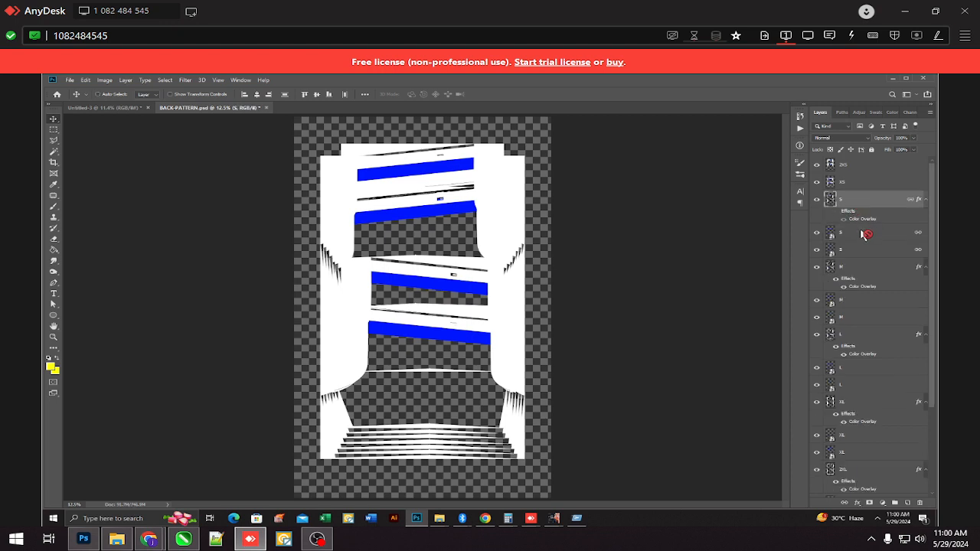
pyautogui.keyDown('shift'); pyautogui.click(859, 233); pyautogui.keyUp('shift')
pyautogui.keyDown('shift'); pyautogui.click(859, 251); pyautogui.keyUp('shift')
pyautogui.hotkey('ctrl', 'e')
pyautogui.click(860, 253)
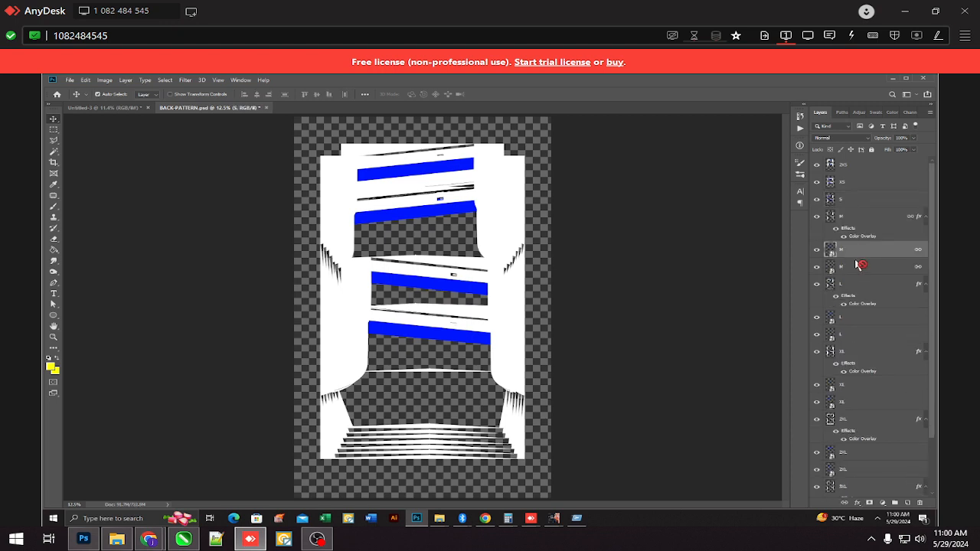
pyautogui.keyDown('shift'); pyautogui.click(859, 268); pyautogui.keyUp('shift')
pyautogui.keyDown('shift'); pyautogui.click(854, 224); pyautogui.keyUp('shift')
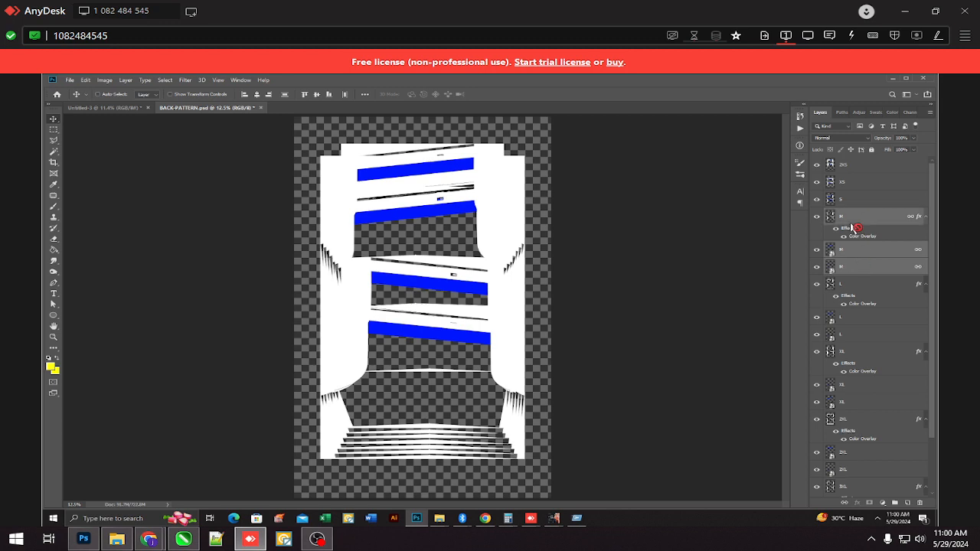
pyautogui.hotkey('ctrl', 'e')
# Step: Merge the L pattern layer with its two stripe layers, and the XL pattern layer with its two stripe layers
pyautogui.click(852, 244)
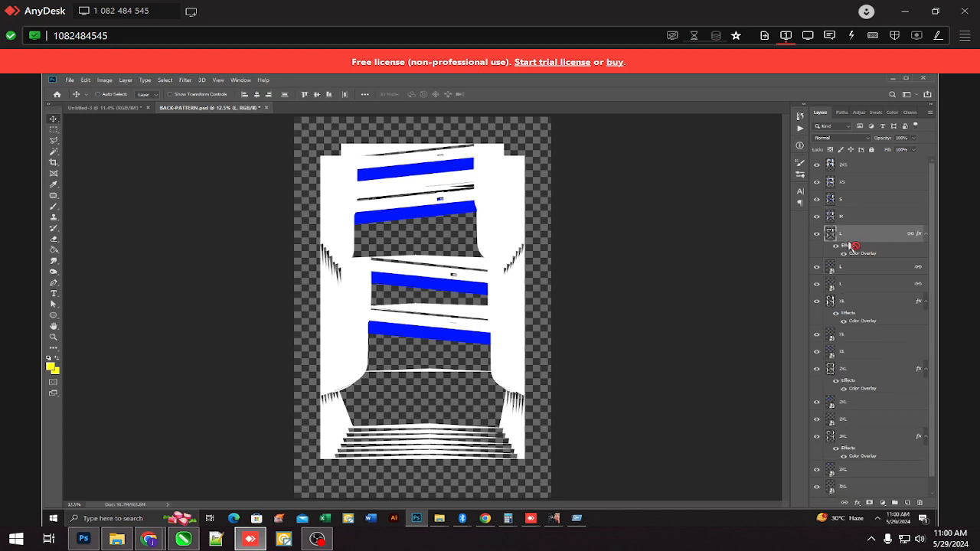
pyautogui.keyDown('shift'); pyautogui.click(858, 284); pyautogui.keyUp('shift')
pyautogui.hotkey('ctrl', 'e')
pyautogui.click(845, 259)
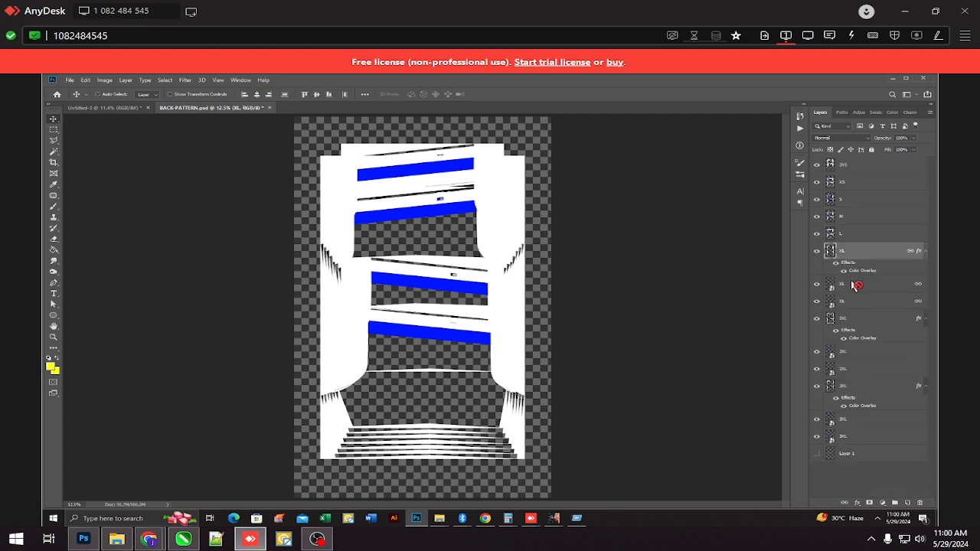
pyautogui.keyDown('shift'); pyautogui.click(853, 299); pyautogui.keyUp('shift')
pyautogui.hotkey('ctrl', 'e')
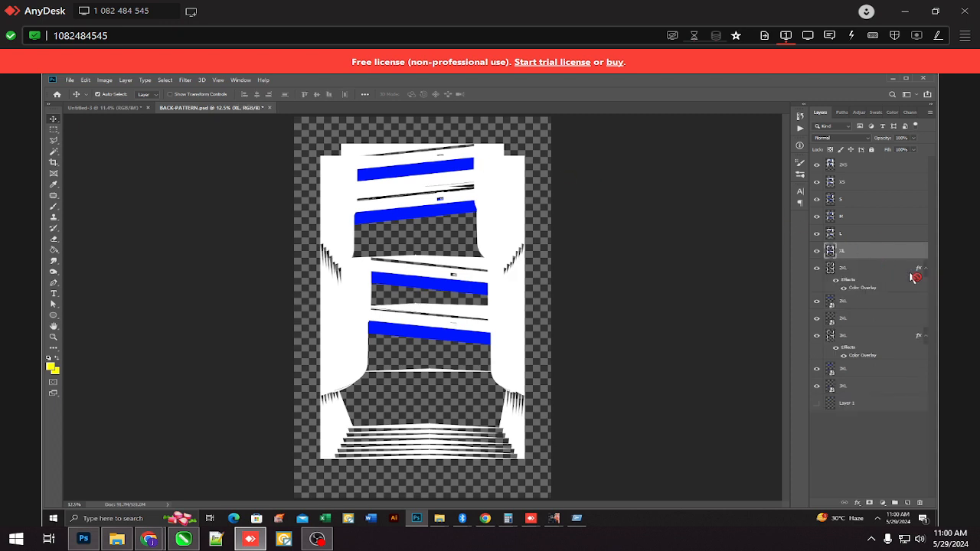
# Step: Merge the 2XL pattern layer with its two stripe layers, and the 3XL pattern layer with its two stripe layers
pyautogui.click(850, 274)
pyautogui.keyDown('shift'); pyautogui.click(853, 305); pyautogui.keyUp('shift')
pyautogui.keyDown('shift'); pyautogui.click(851, 318); pyautogui.keyUp('shift')
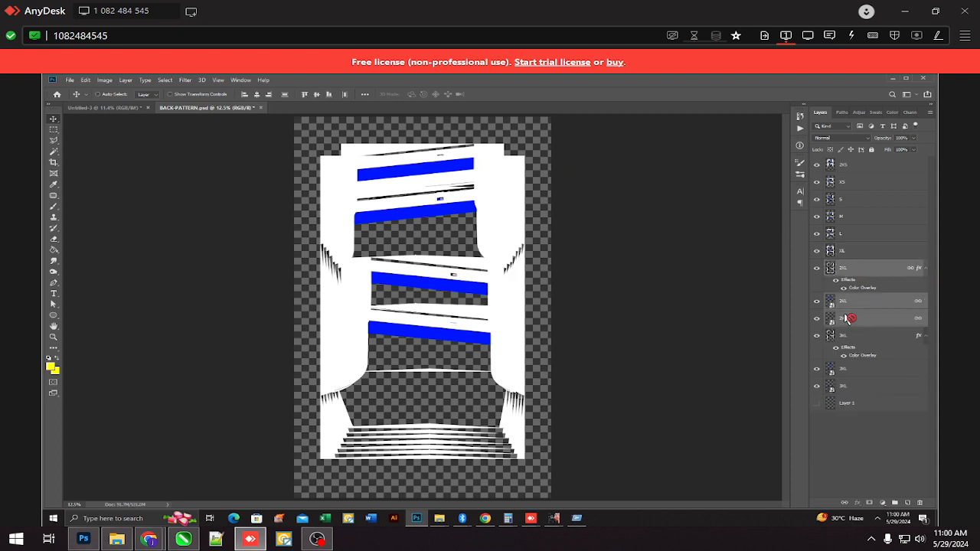
pyautogui.hotkey('ctrl', 'e')
pyautogui.click(846, 285)
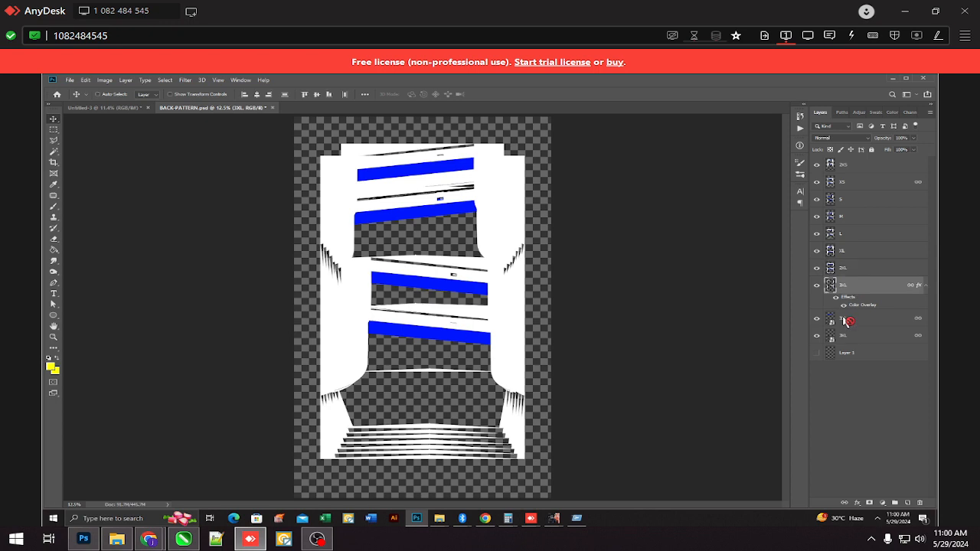
pyautogui.keyDown('shift'); pyautogui.click(849, 318); pyautogui.keyUp('shift')
pyautogui.keyDown('shift'); pyautogui.click(851, 335); pyautogui.keyUp('shift')
pyautogui.hotkey('ctrl', 'e')
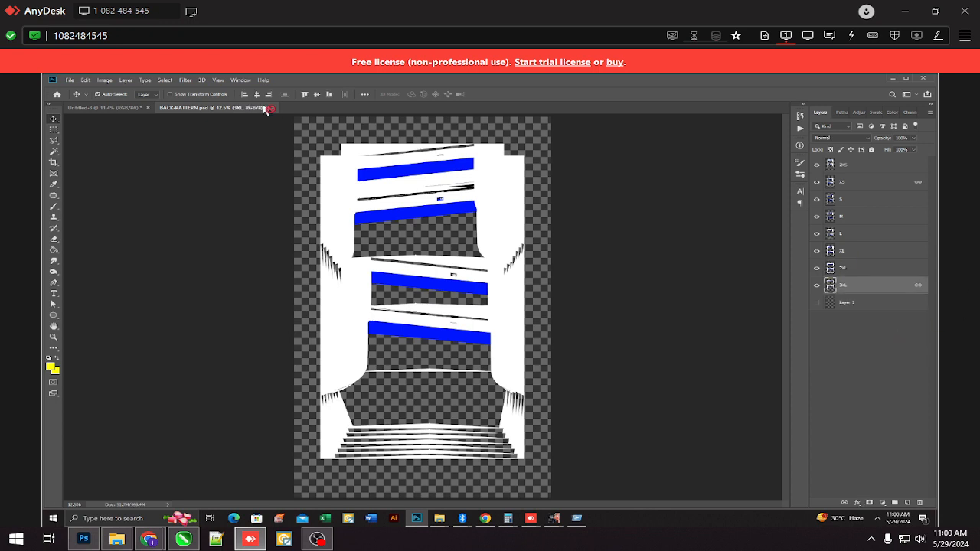
# Step: Save the merged document as PATTERN.psd in the WITH GARTER folder, replacing the existing file
pyautogui.click(69, 79)
pyautogui.click(95, 176)
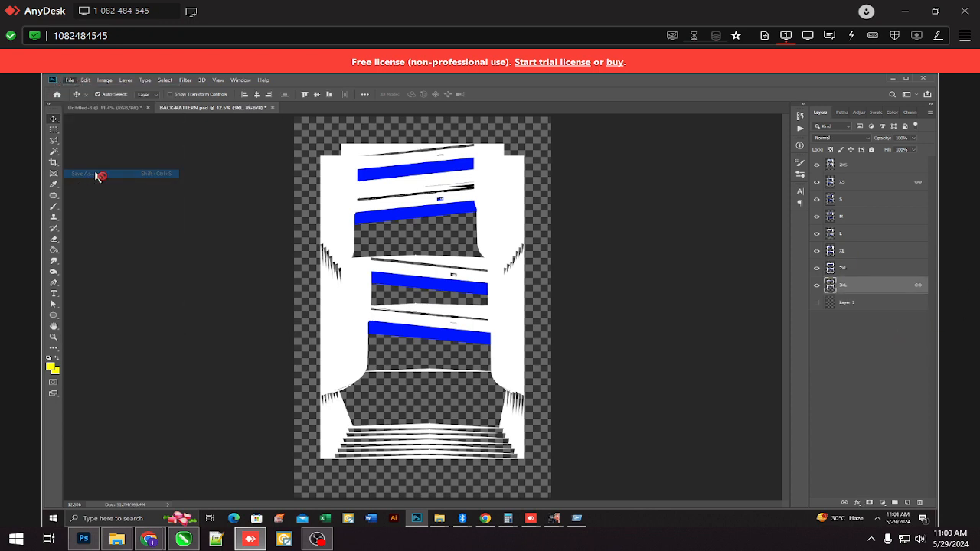
pyautogui.click(213, 141)
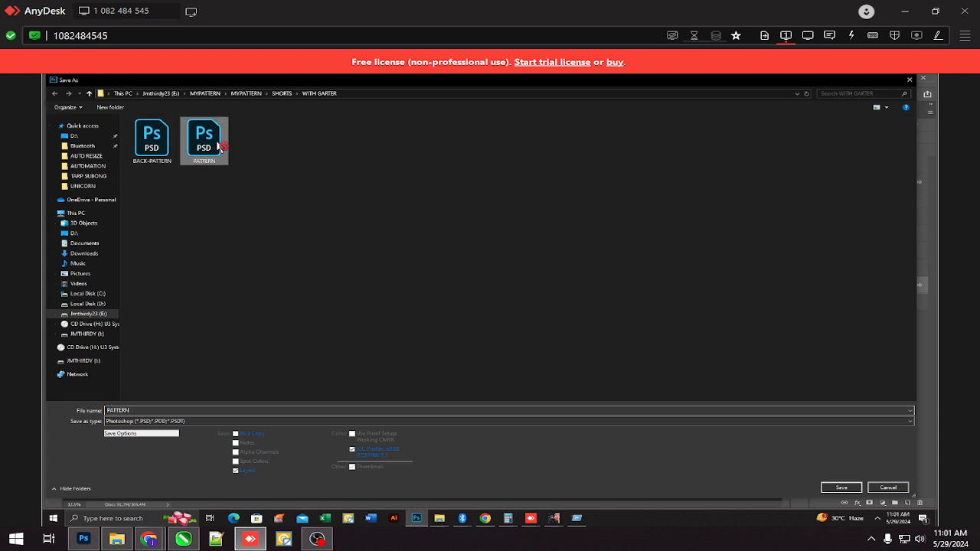
pyautogui.click(842, 488)
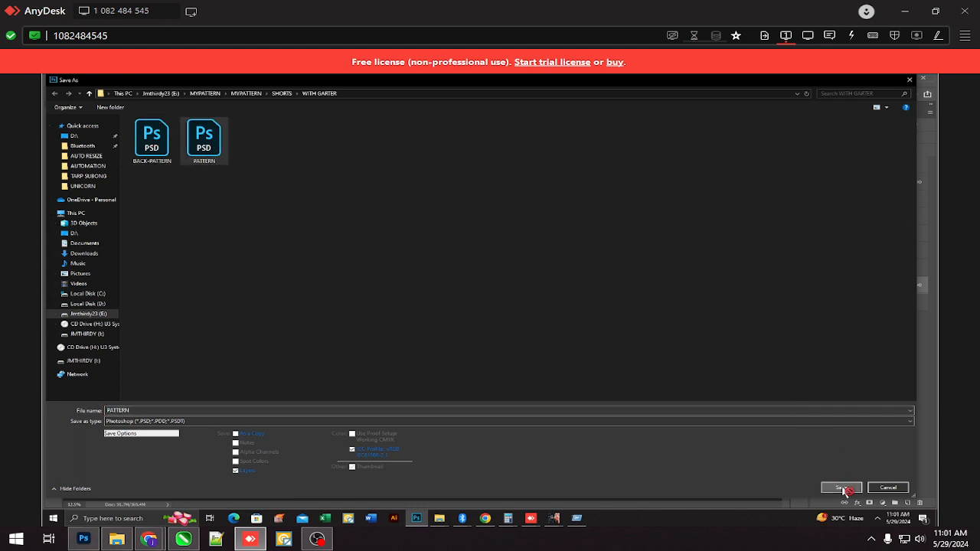
pyautogui.click(520, 299)
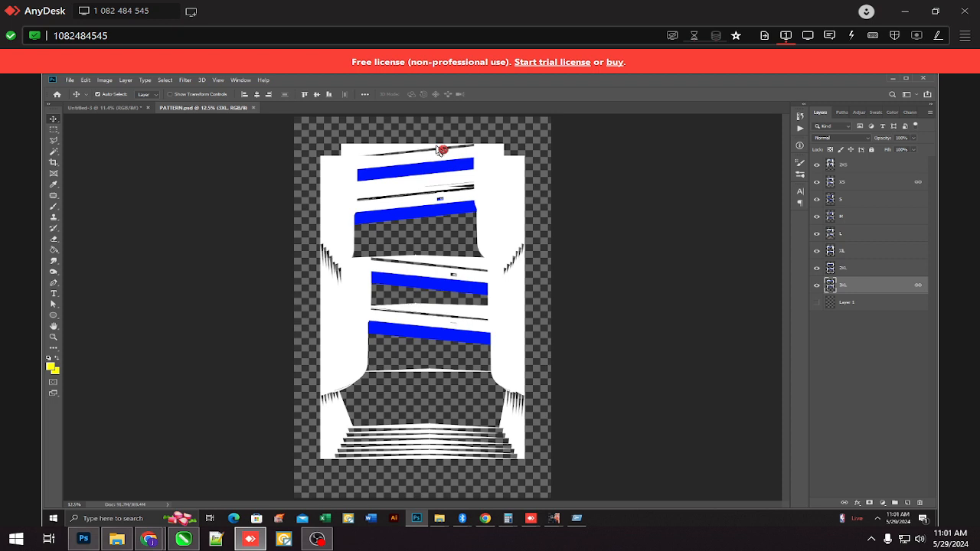
# Step: Open PATTERN.psd from the NBA CUT VNECK folder in File Explorer and close the shorts PATTERN.psd document
pyautogui.click(892, 78)
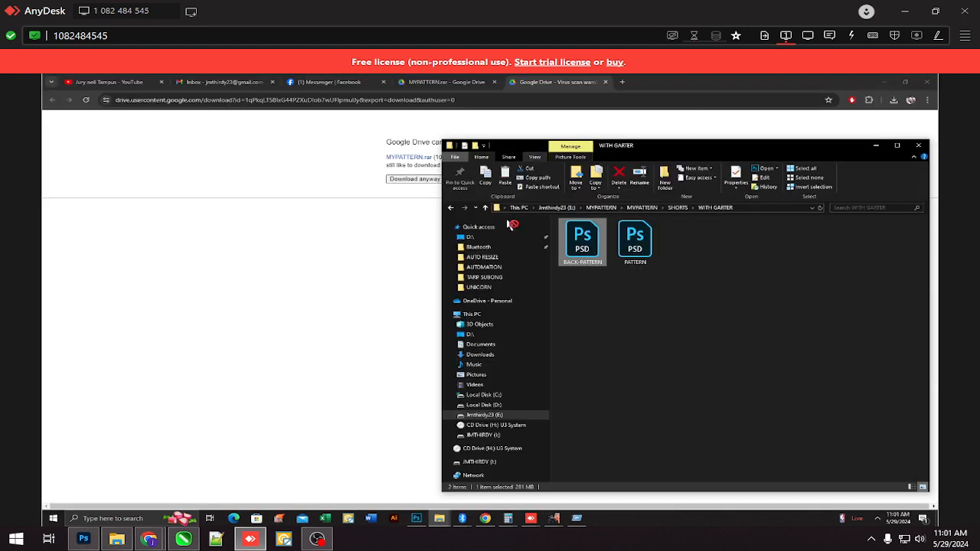
pyautogui.click(640, 208)
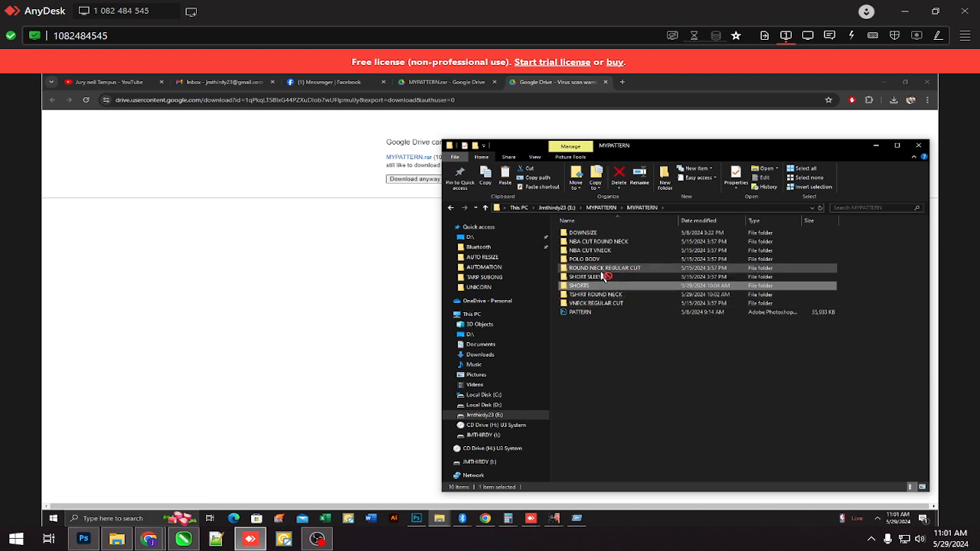
pyautogui.moveTo(603, 276); pyautogui.dragTo(604, 253)
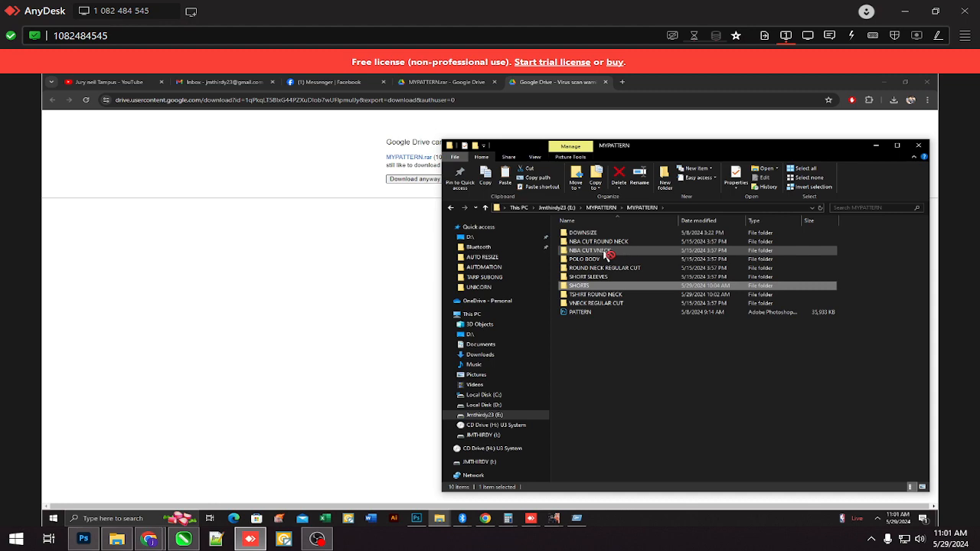
pyautogui.doubleClick(608, 253)
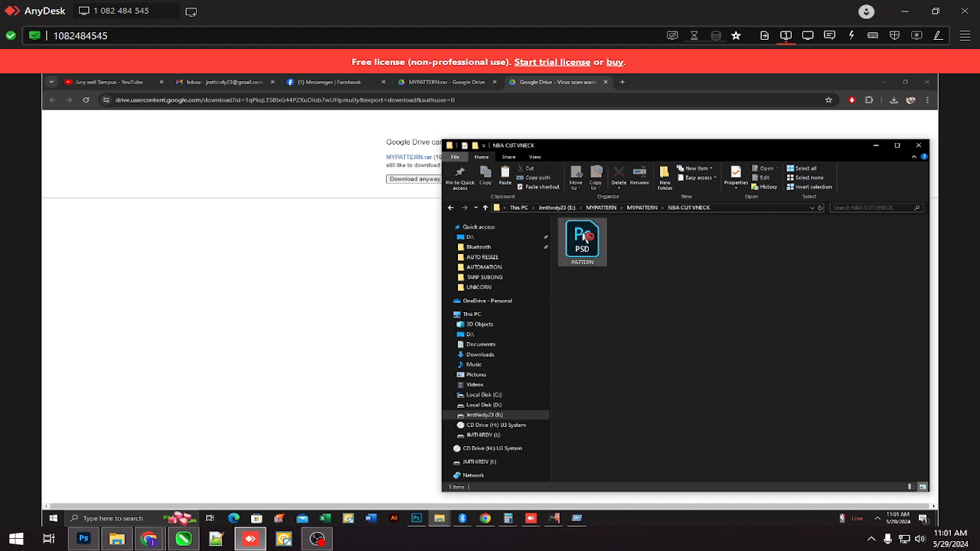
pyautogui.doubleClick(584, 239)
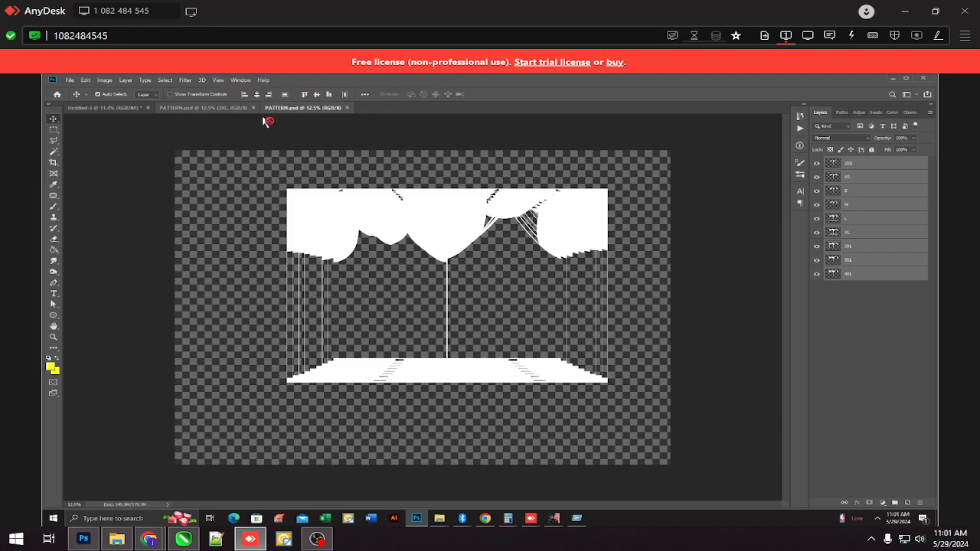
pyautogui.click(255, 108)
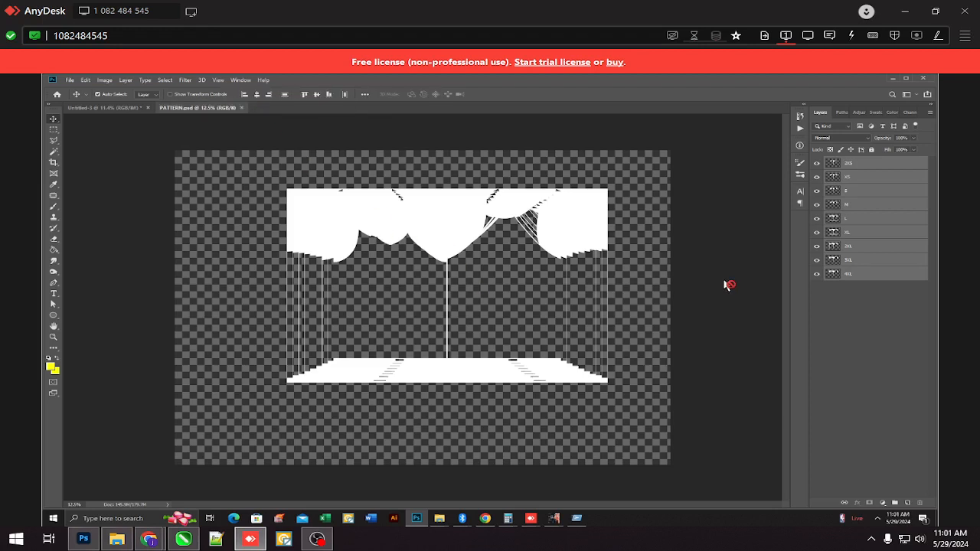
# Step: Start duplicating the L layer of the V-neck pattern and show the available destination documents
pyautogui.click(878, 222)
pyautogui.rightClick(878, 222)
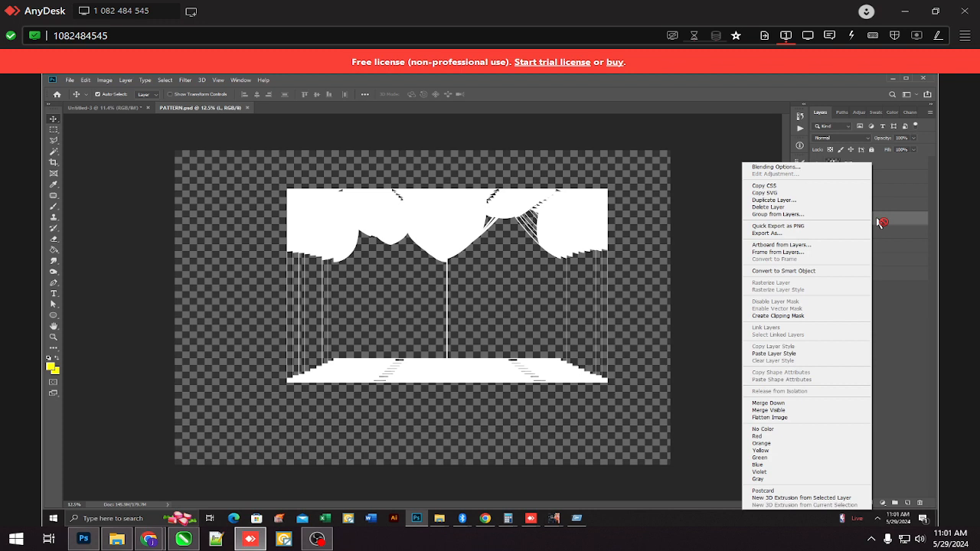
pyautogui.click(800, 201)
pyautogui.click(494, 230)
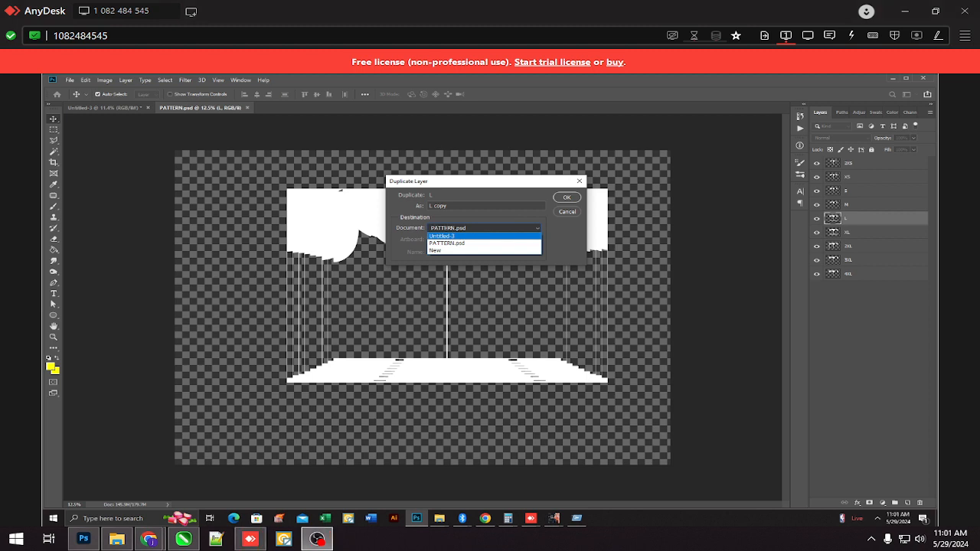
pyautogui.click(920, 539)
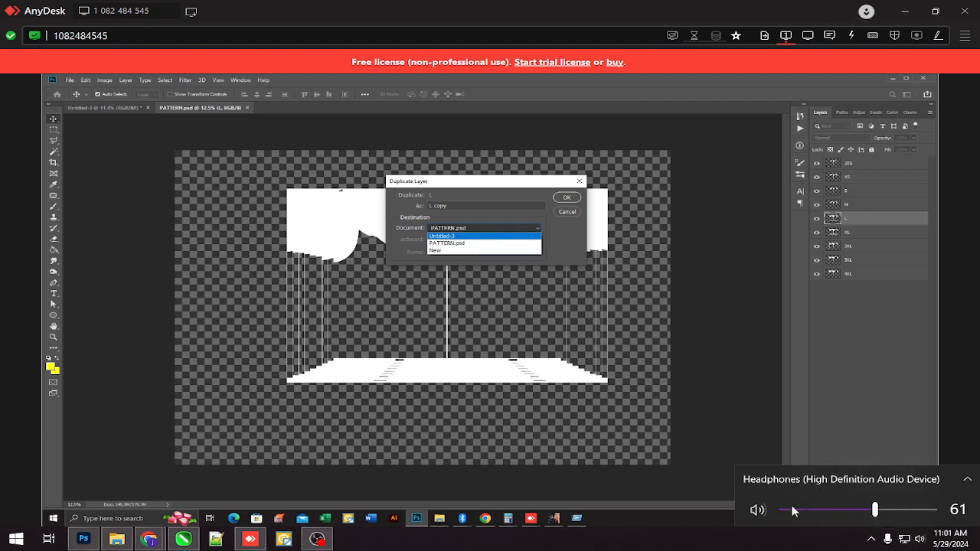
pyautogui.rightClick(922, 542)
pyautogui.click(882, 459)
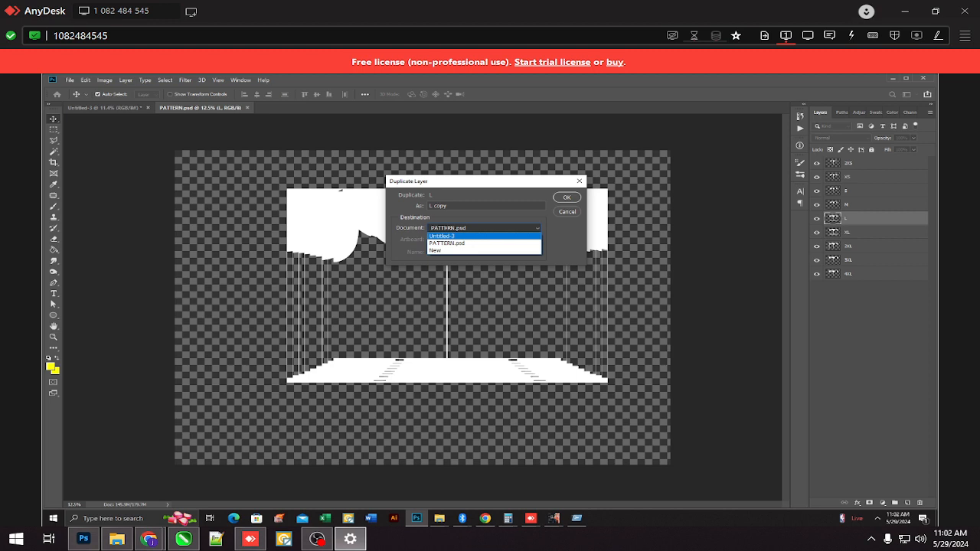
# Step: Open the list of recording devices in the local computer's Windows Sound settings
pyautogui.rightClick(921, 538)
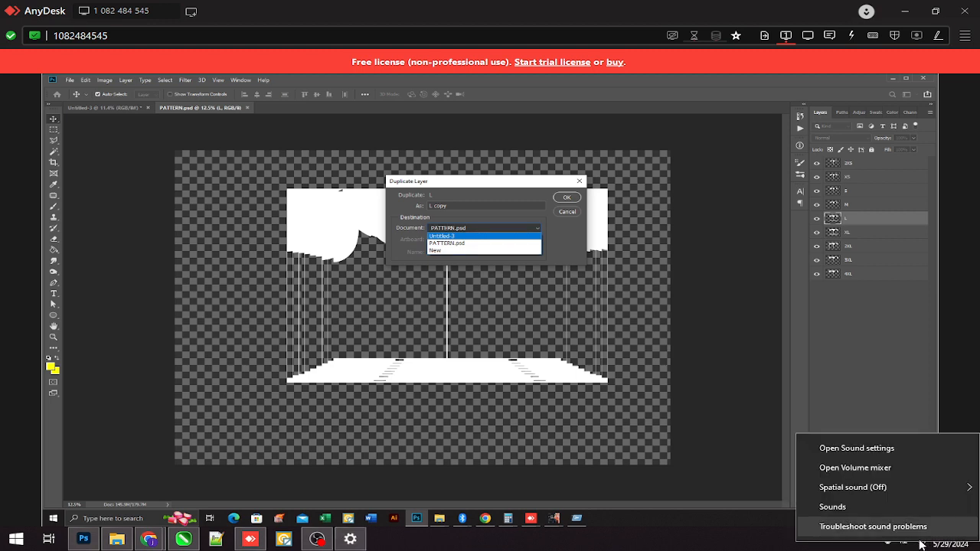
pyautogui.click(850, 507)
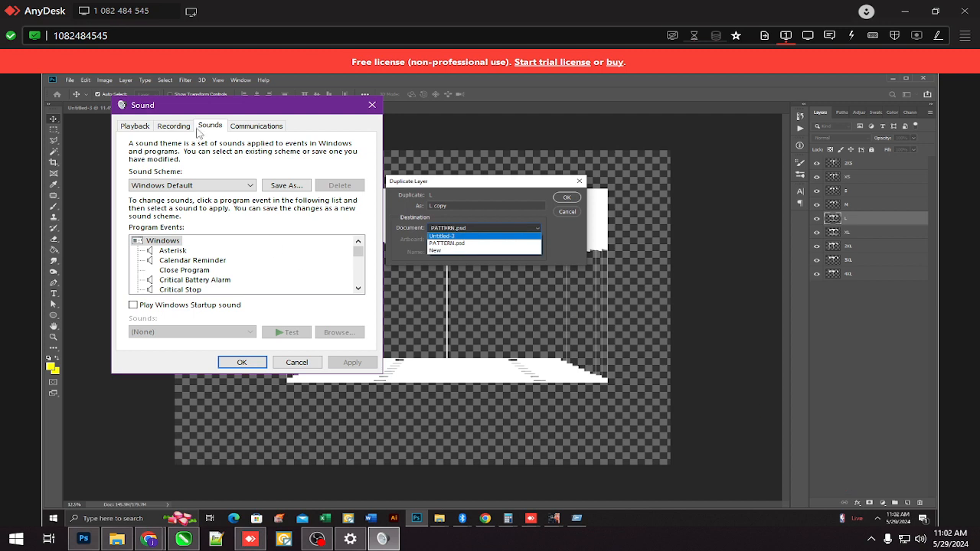
pyautogui.click(174, 126)
pyautogui.hotkey('ctrl', 'shift', 'Tab')
pyautogui.click(174, 126)
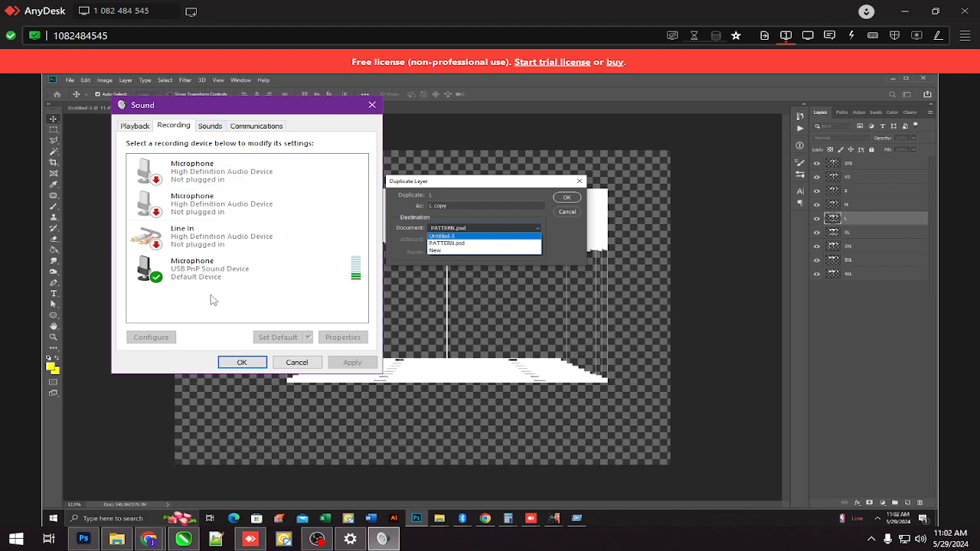
# Step: Set the default USB PnP microphone's level to 81 and close the sound settings
pyautogui.doubleClick(228, 273)
pyautogui.click(190, 176)
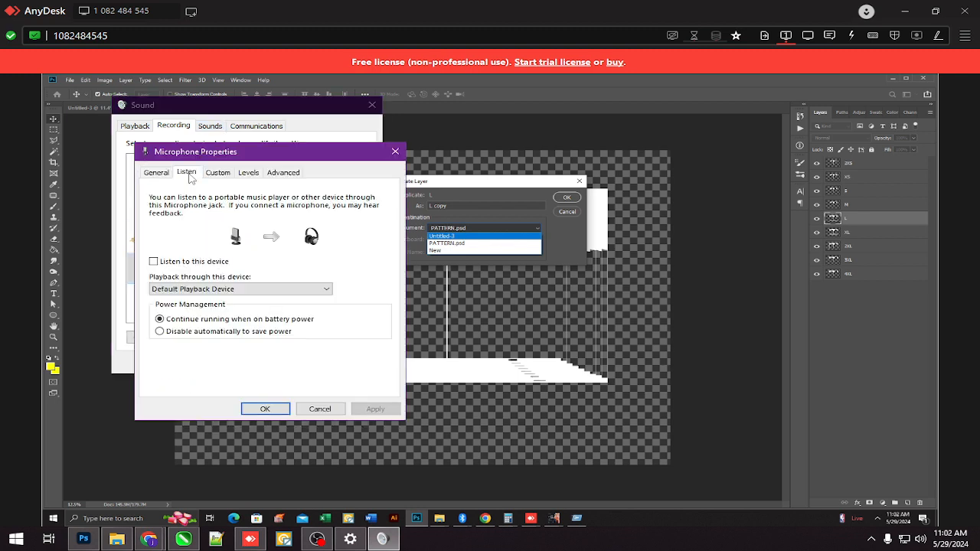
pyautogui.click(218, 176)
pyautogui.click(247, 173)
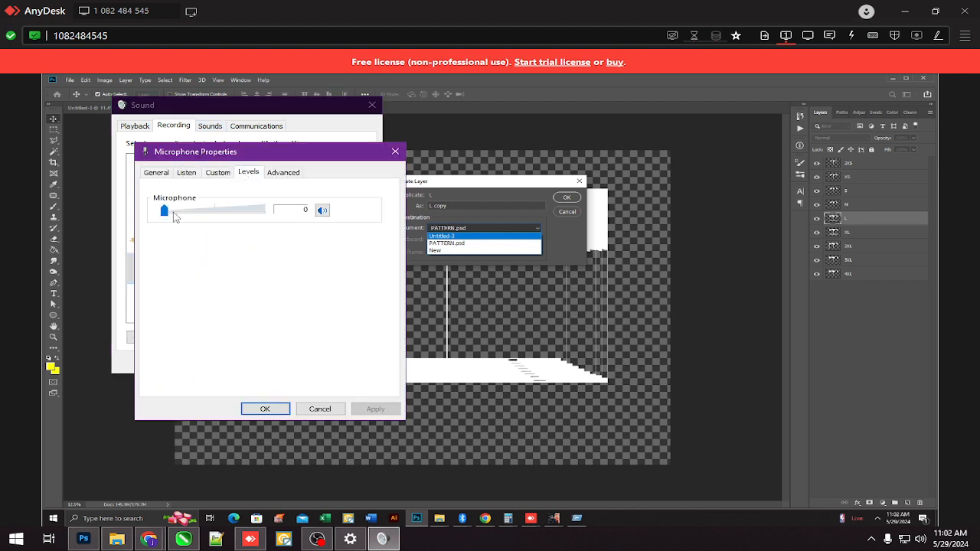
pyautogui.moveTo(175, 213); pyautogui.dragTo(230, 219)
pyautogui.moveTo(230, 216); pyautogui.dragTo(242, 218)
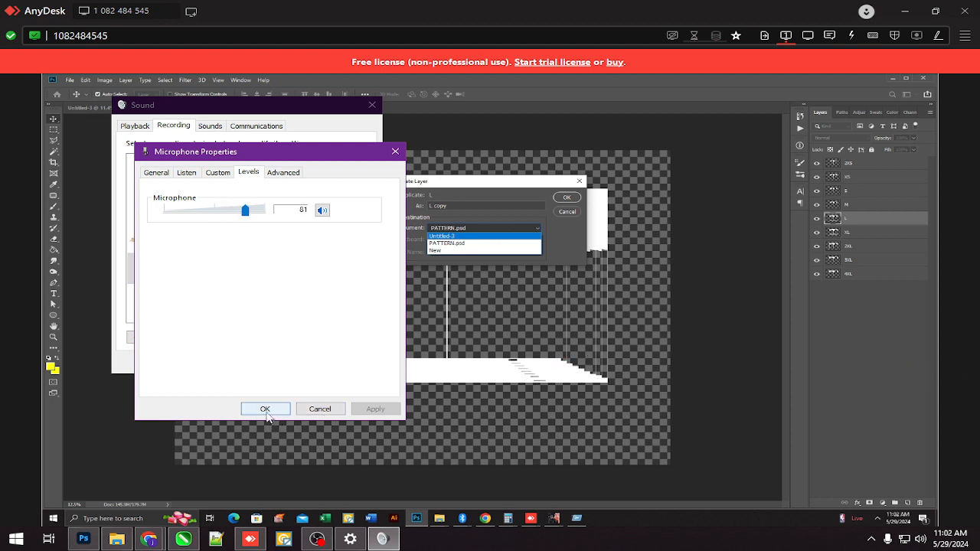
pyautogui.click(272, 411)
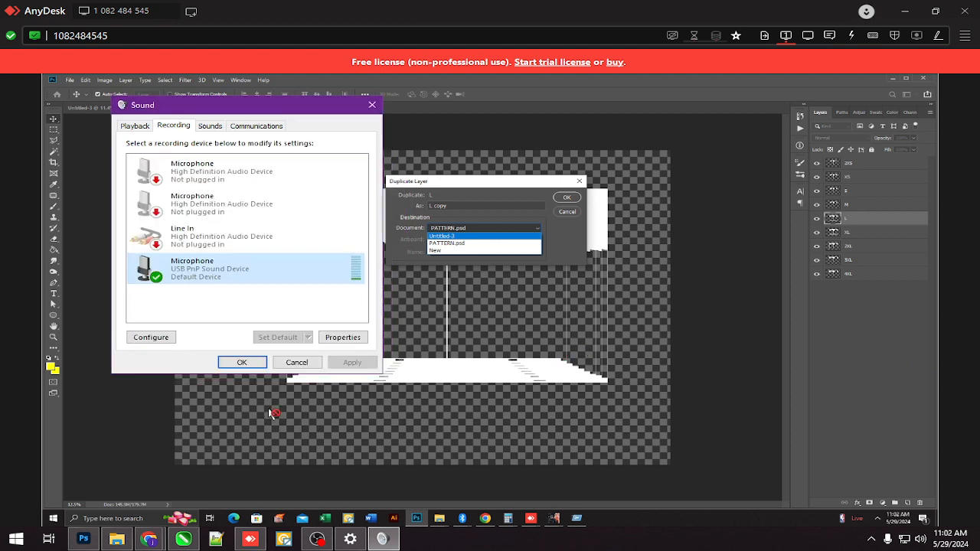
pyautogui.click(245, 365)
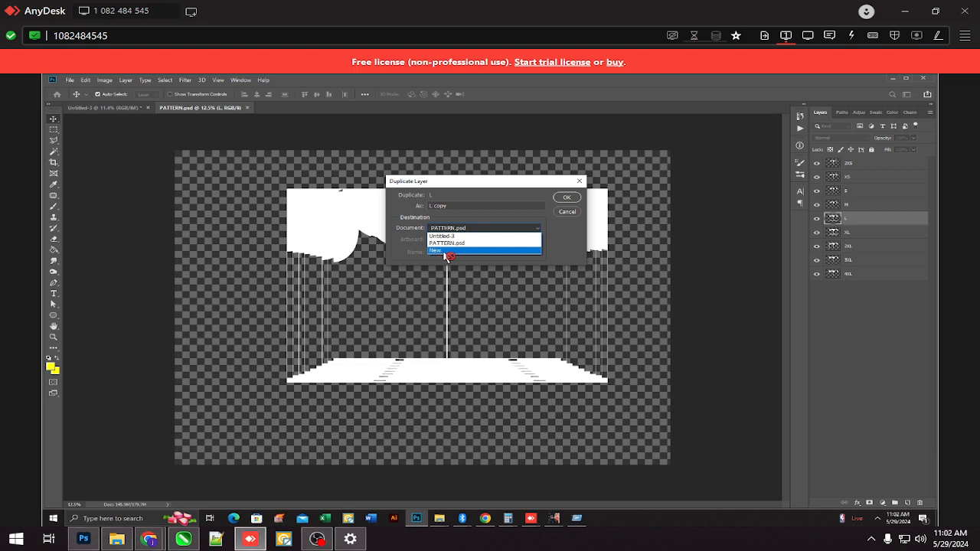
# Step: Duplicate the L layer into a new document and trim the empty area around the pattern
pyautogui.click(447, 251)
pyautogui.click(568, 198)
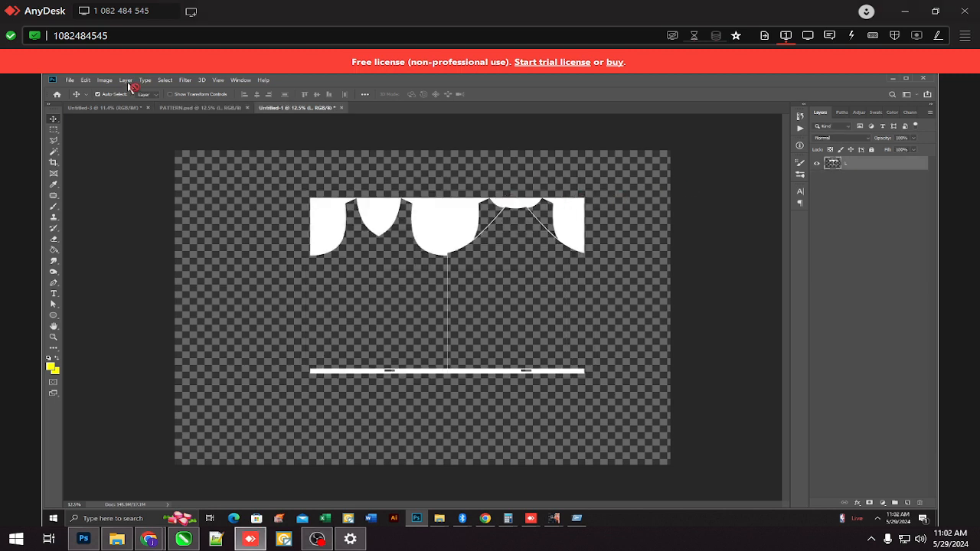
pyautogui.click(105, 80)
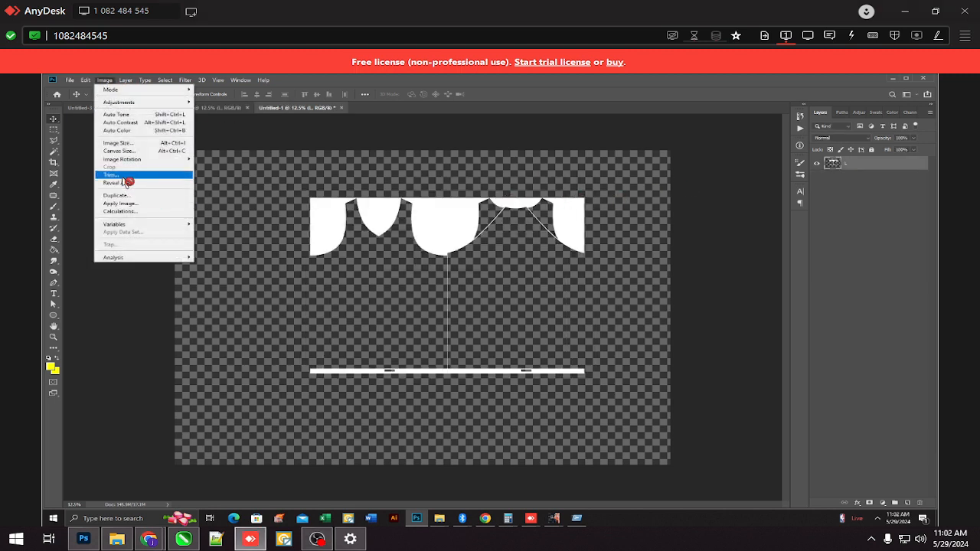
pyautogui.click(118, 175)
pyautogui.click(530, 197)
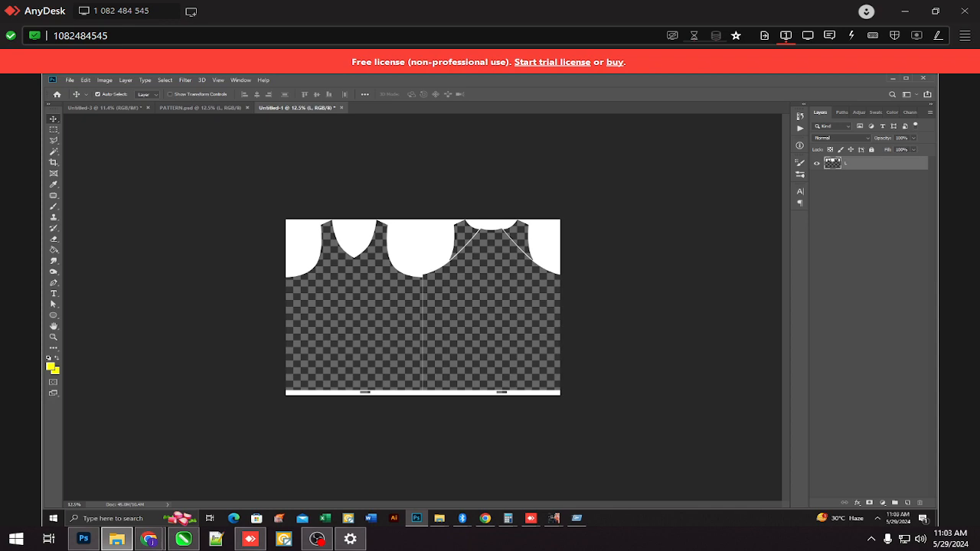
# Step: Minimize all open windows down to the desktop and cancel the Bluetooth File Transfer and Run dialogs
pyautogui.click(895, 80)
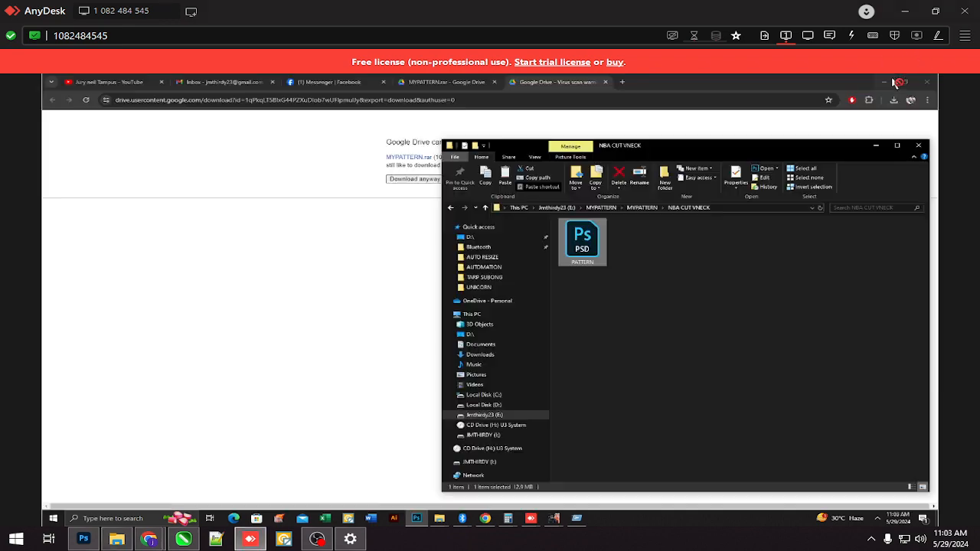
pyautogui.click(888, 92)
pyautogui.click(884, 82)
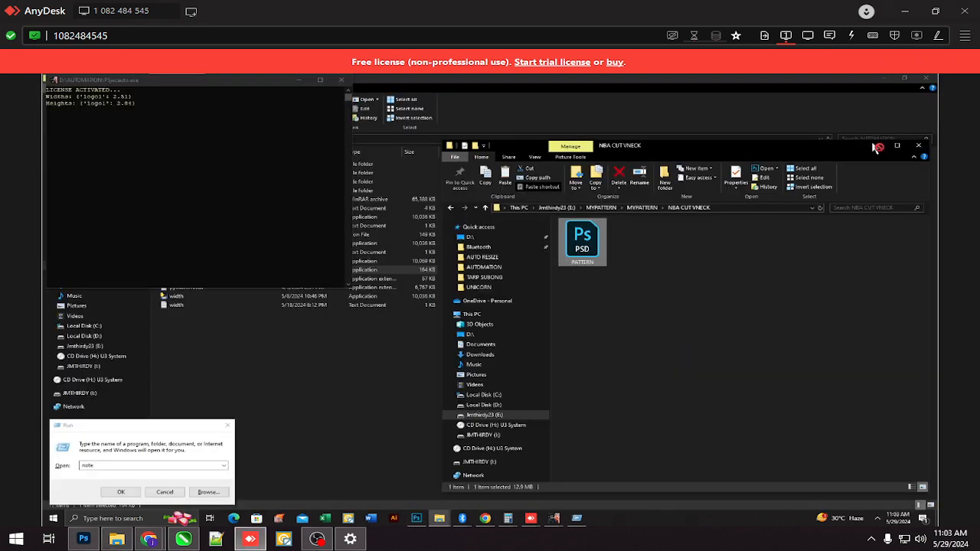
pyautogui.click(886, 80)
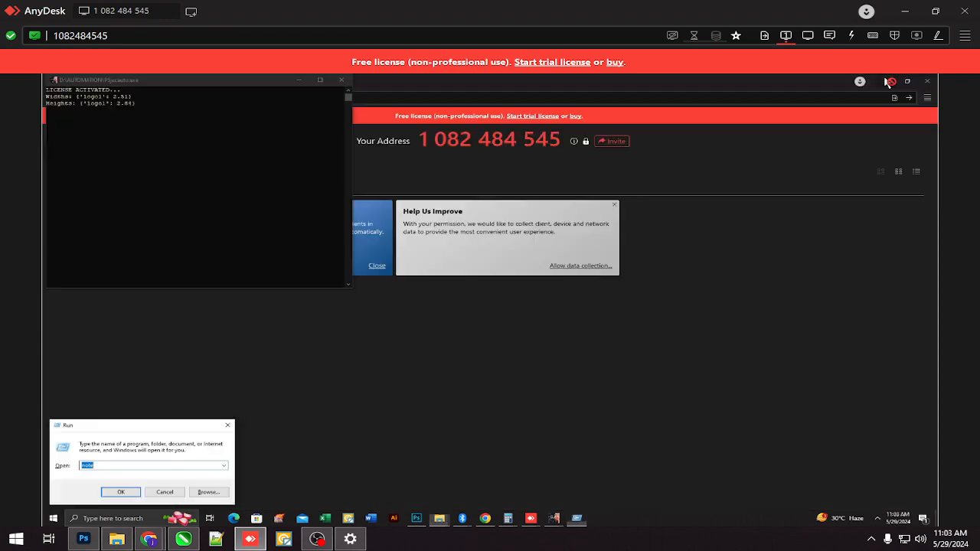
pyautogui.click(886, 81)
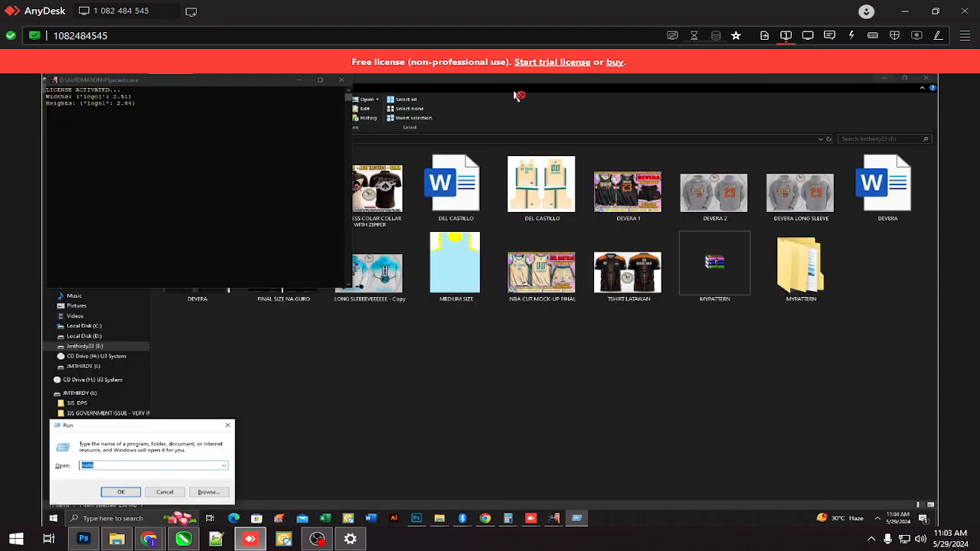
pyautogui.click(300, 80)
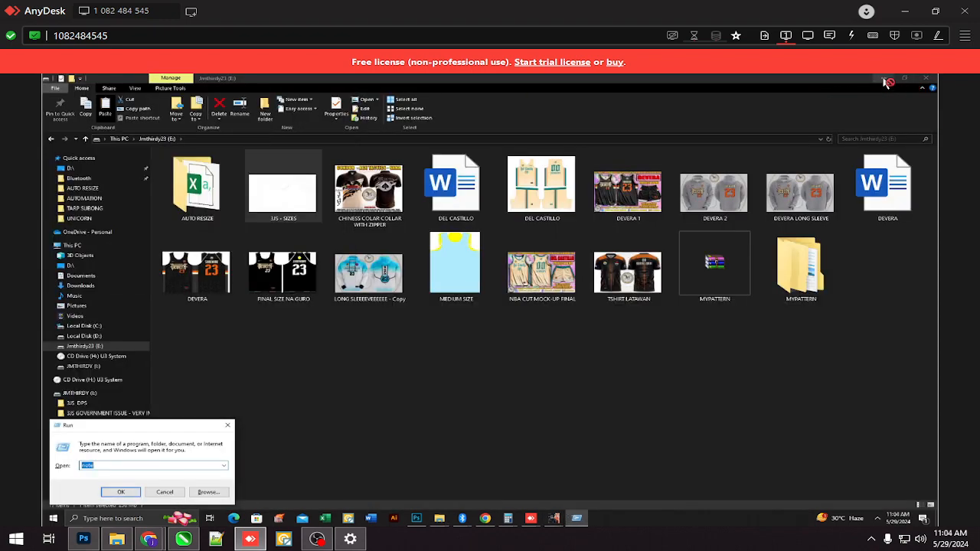
pyautogui.click(883, 80)
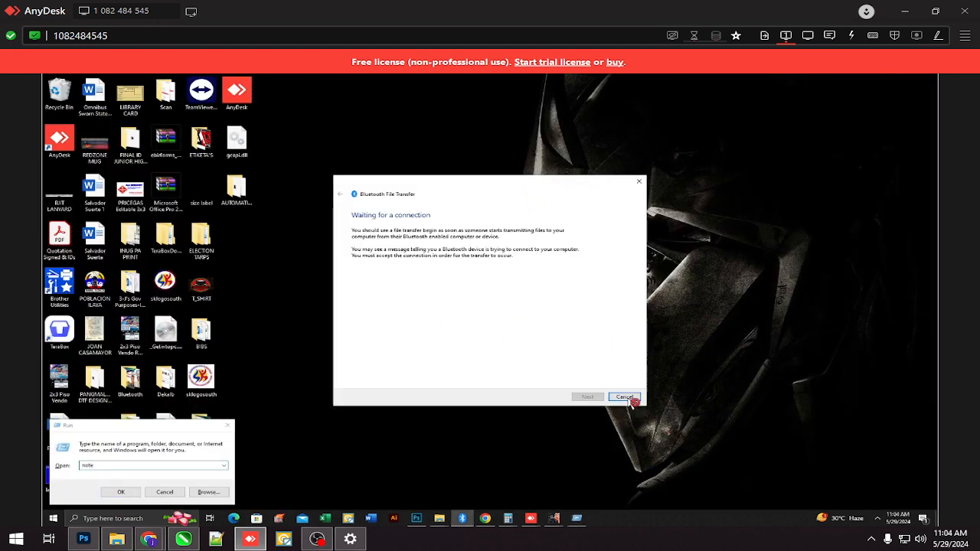
pyautogui.click(631, 399)
pyautogui.click(166, 496)
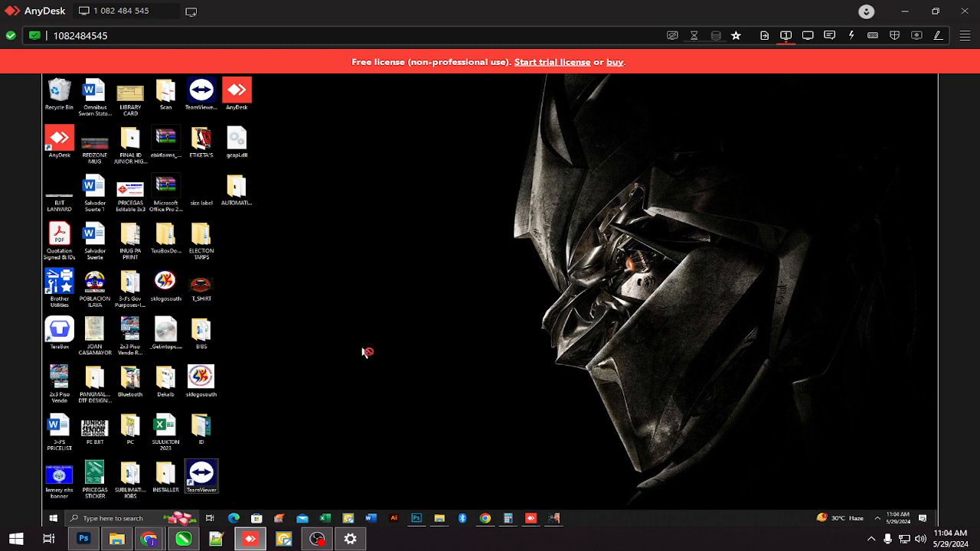
# Step: Create a new folder named "demo" on the desktop and open it
pyautogui.rightClick(388, 270)
pyautogui.moveTo(463, 350)
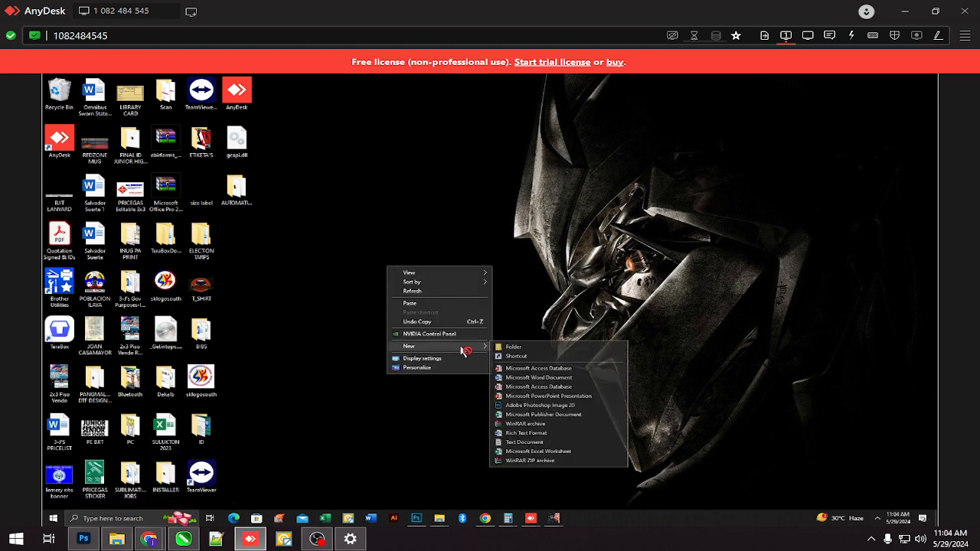
pyautogui.click(505, 344)
pyautogui.write('demo')
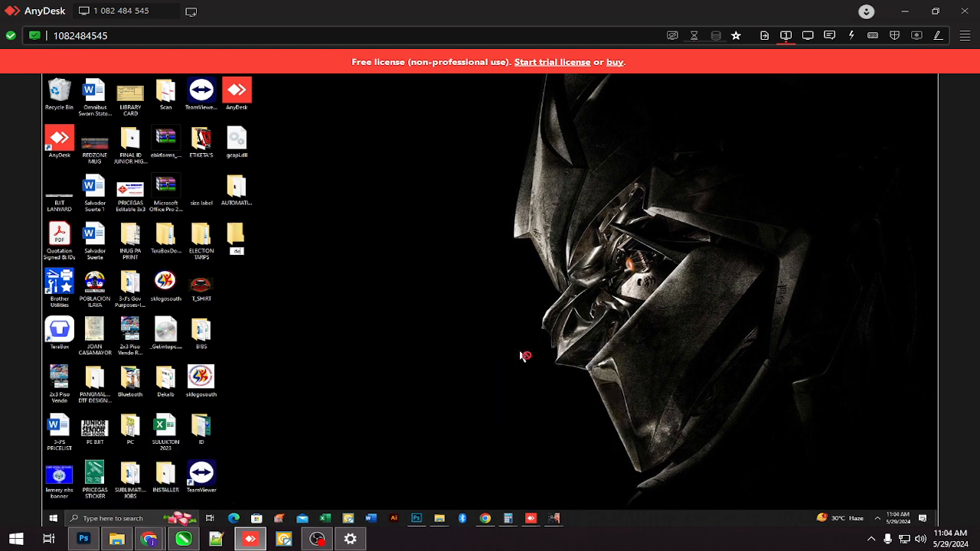
pyautogui.click(238, 233)
pyautogui.click(416, 268)
pyautogui.doubleClick(238, 236)
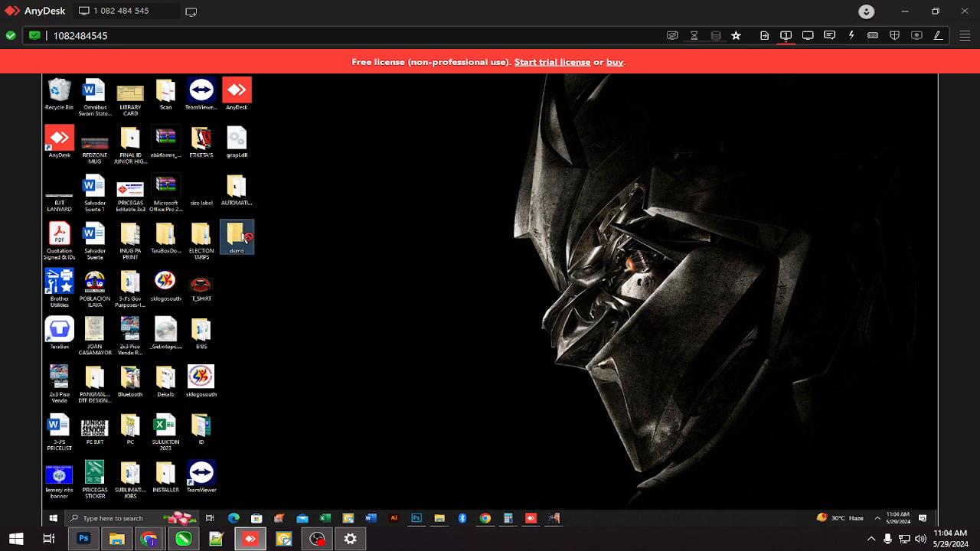
pyautogui.moveTo(249, 237); pyautogui.dragTo(251, 236)
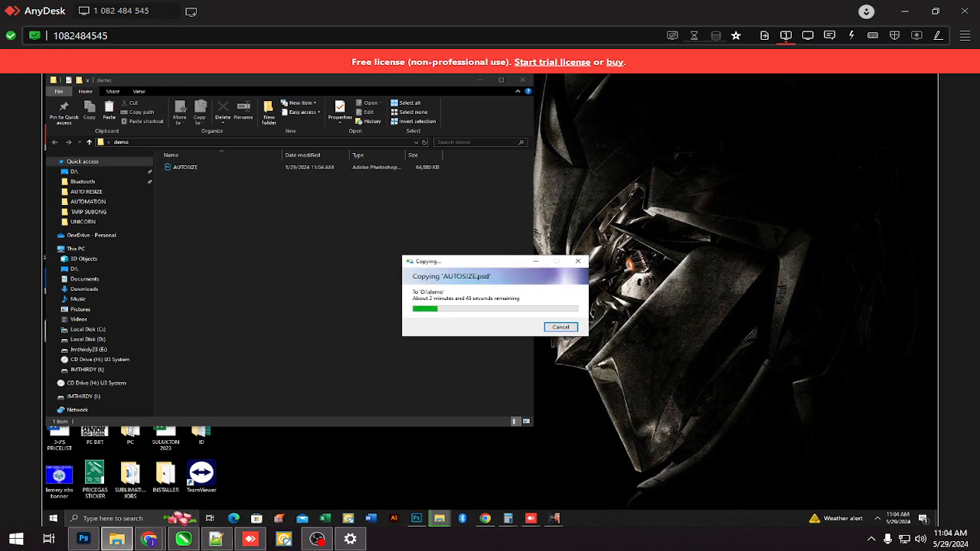
# Step: Paste AUTOSIZE.psd and PINK.csv into the demo folder and open the PINK file for editing in Notepad
pyautogui.click(248, 243)
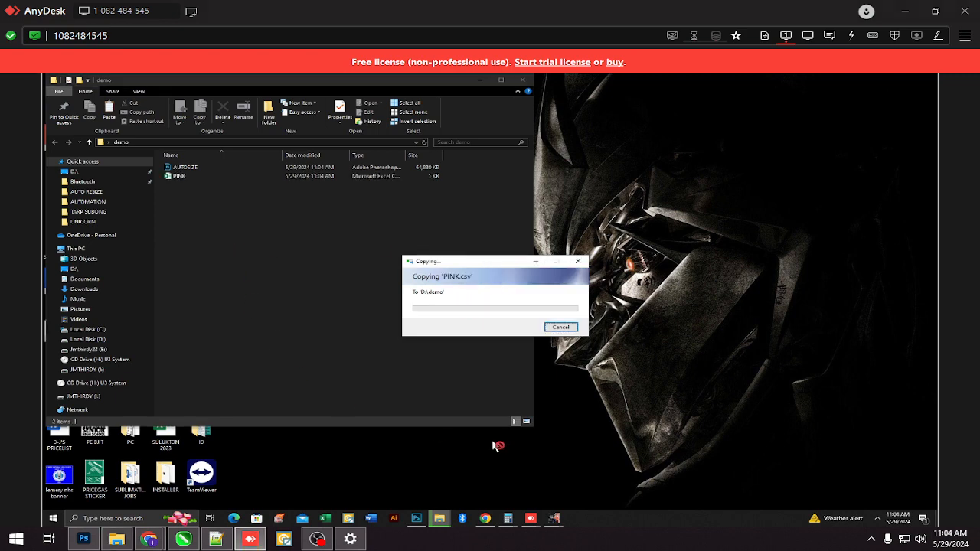
pyautogui.click(416, 520)
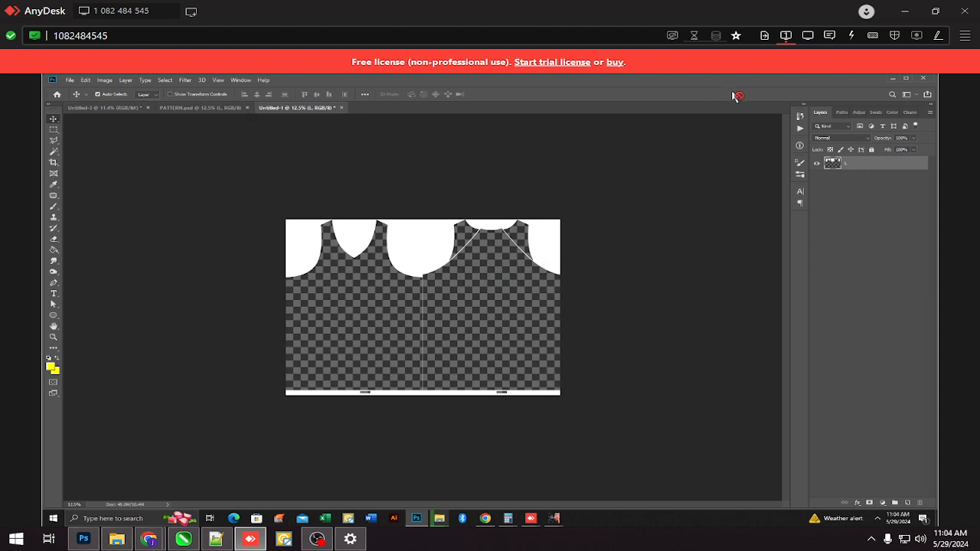
pyautogui.click(894, 79)
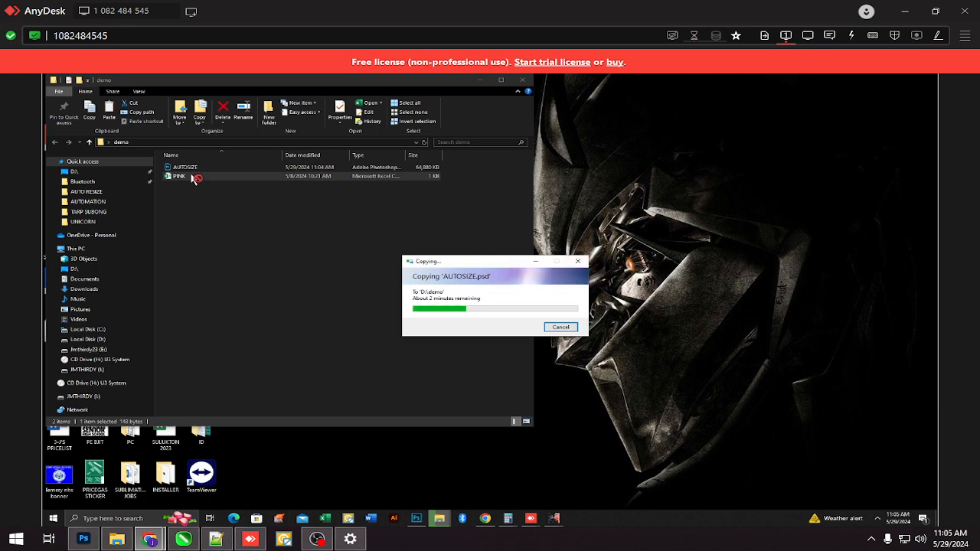
pyautogui.moveTo(191, 175); pyautogui.dragTo(212, 183)
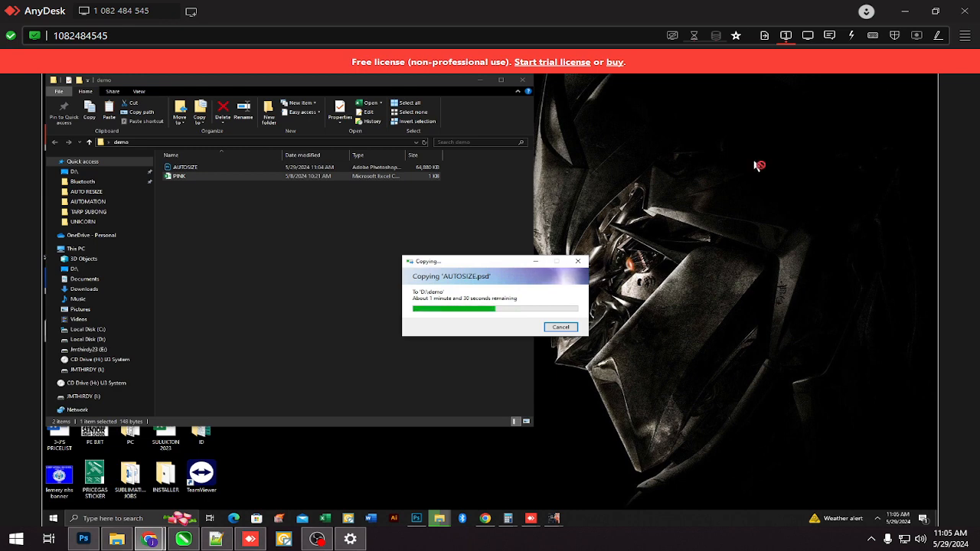
pyautogui.click(186, 177)
pyautogui.rightClick(186, 178)
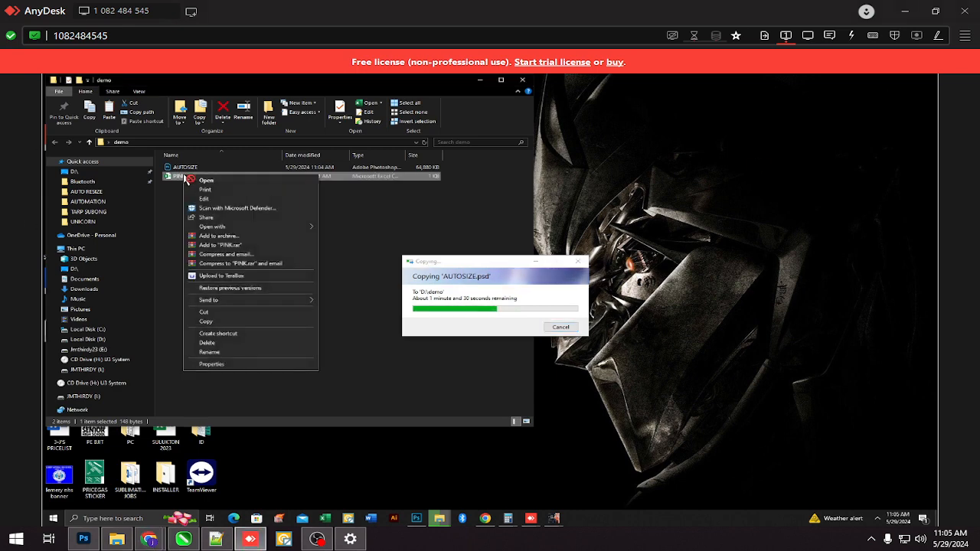
pyautogui.click(204, 199)
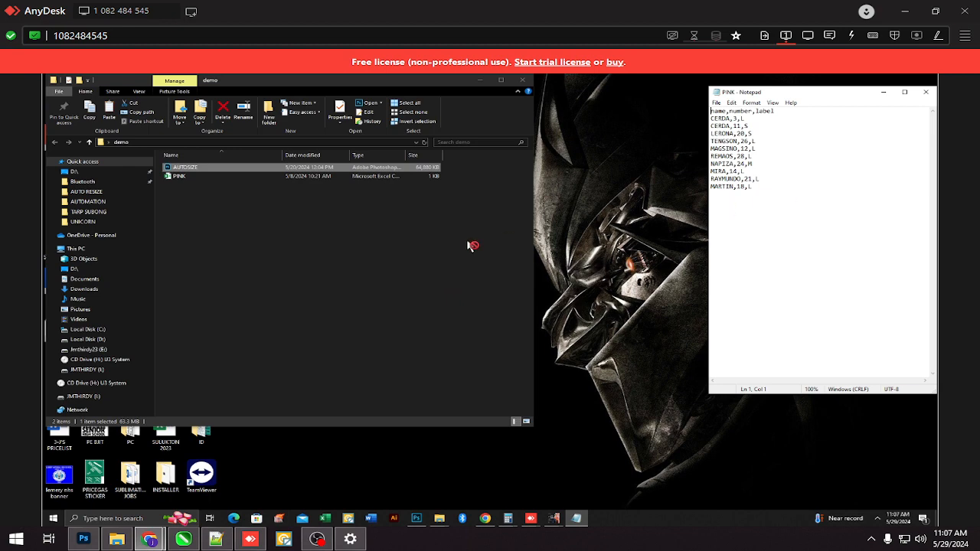
# Step: Switch to Photoshop by opening AUTOSIZE.psd with its layers kept, and accept font substitution for the two label text layers
pyautogui.doubleClick(219, 167)
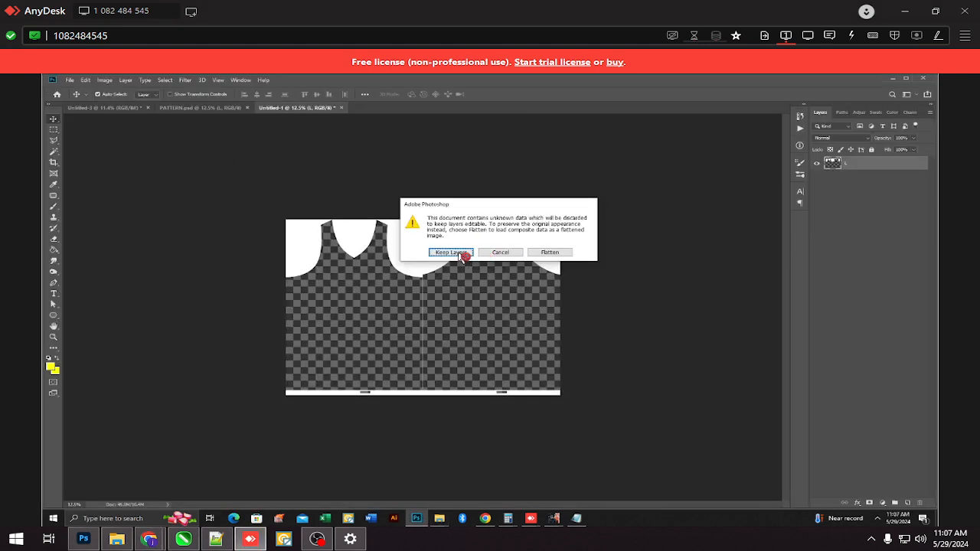
pyautogui.click(452, 252)
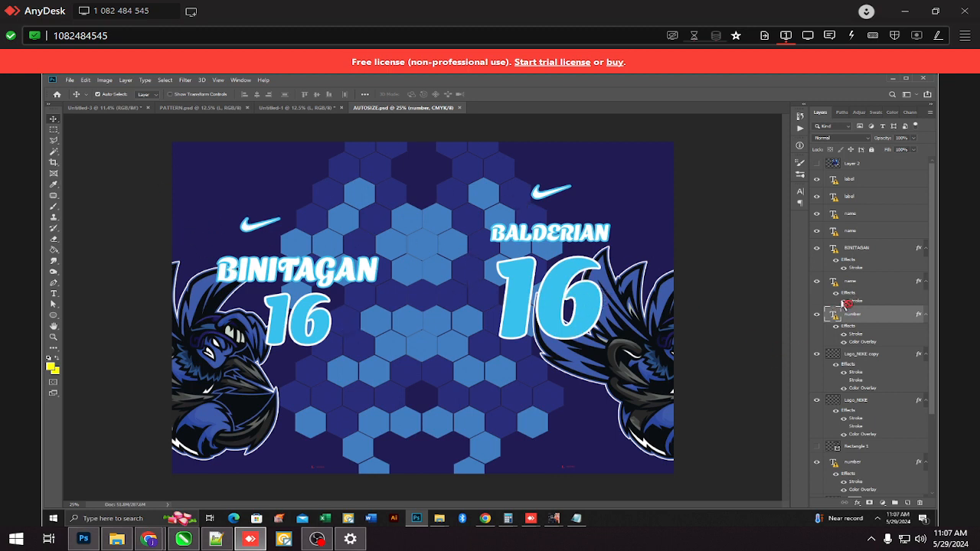
pyautogui.click(838, 183)
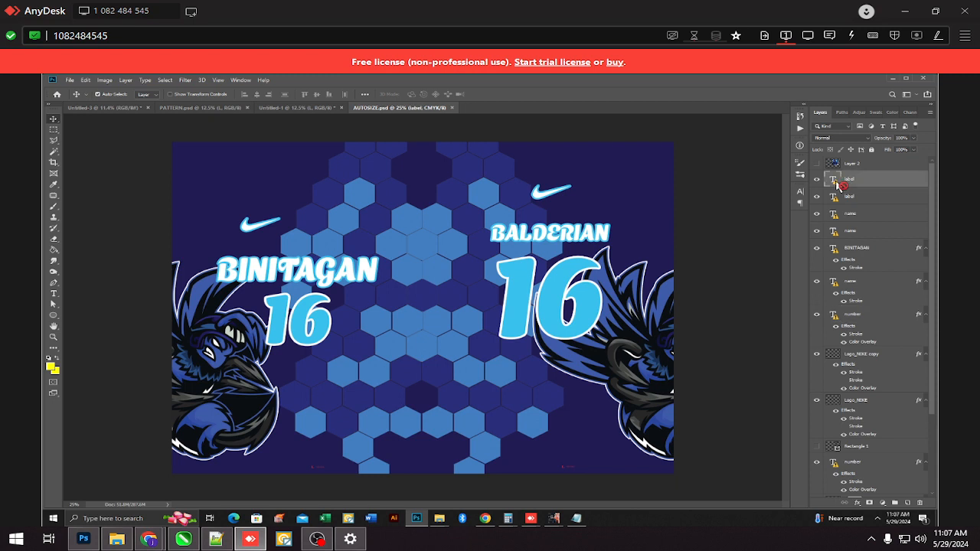
pyautogui.doubleClick(838, 184)
pyautogui.click(462, 259)
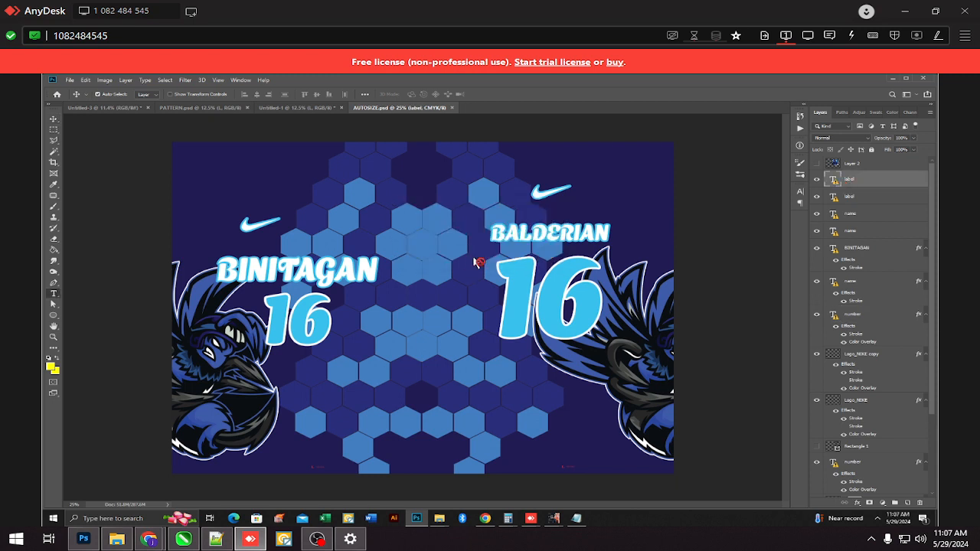
pyautogui.doubleClick(838, 197)
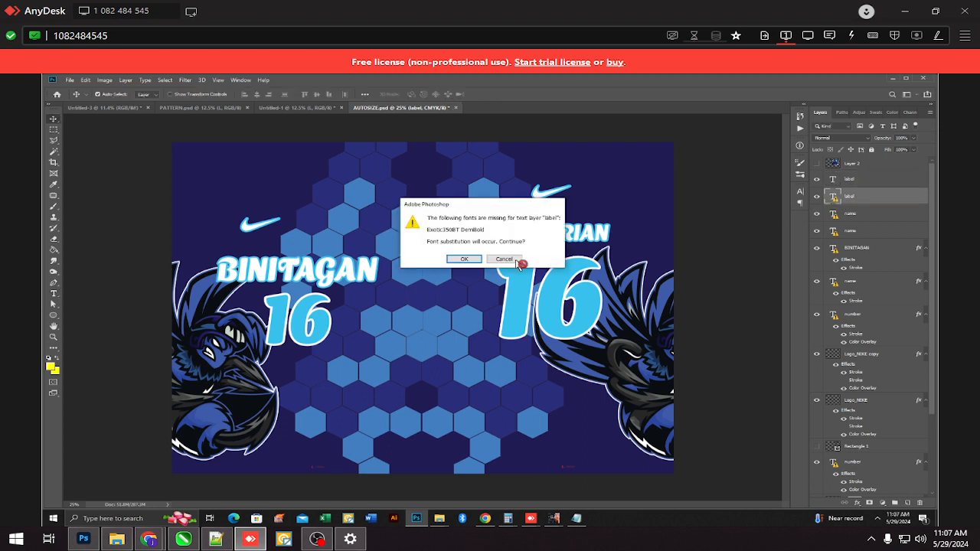
pyautogui.click(475, 260)
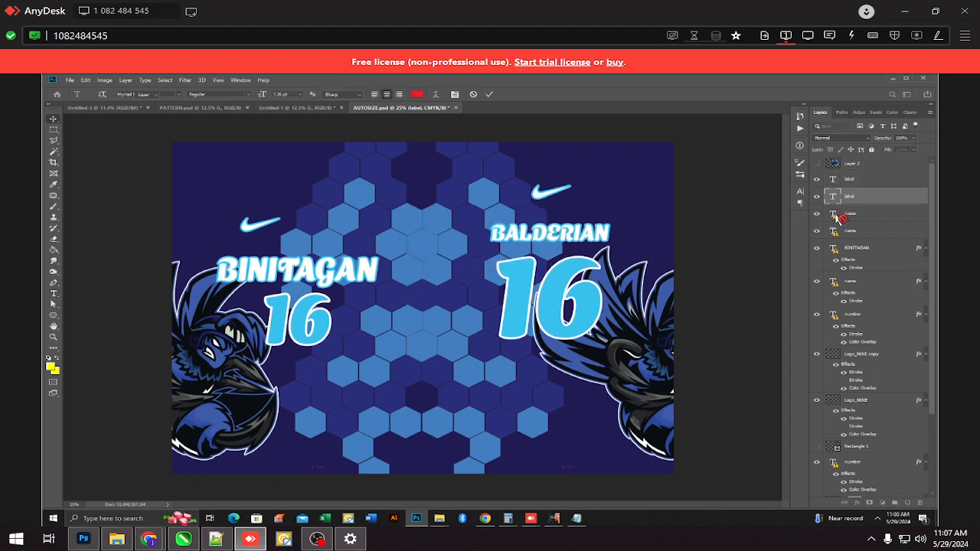
# Step: Accept the missing-font substitution for the three layers called "name" and the front surname text layer
pyautogui.doubleClick(834, 214)
pyautogui.click(464, 261)
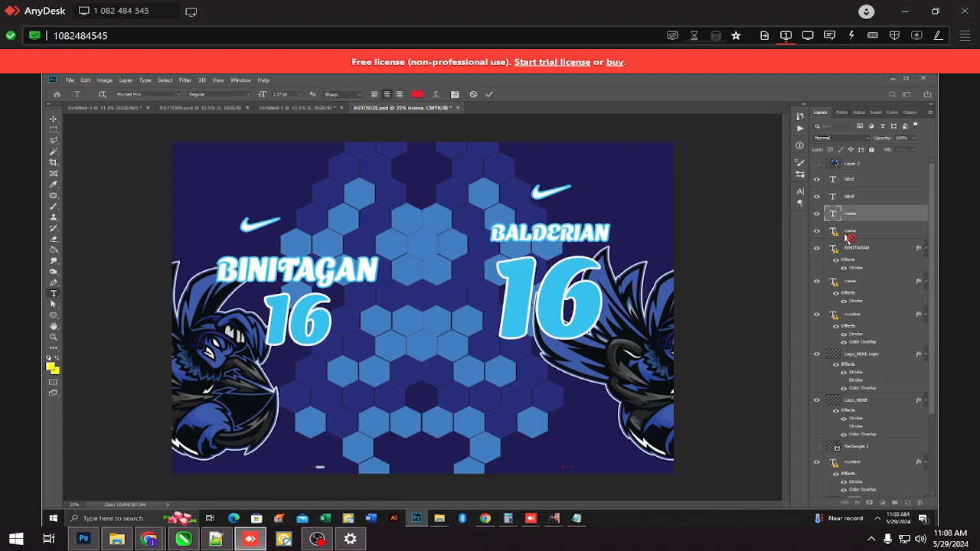
pyautogui.doubleClick(836, 234)
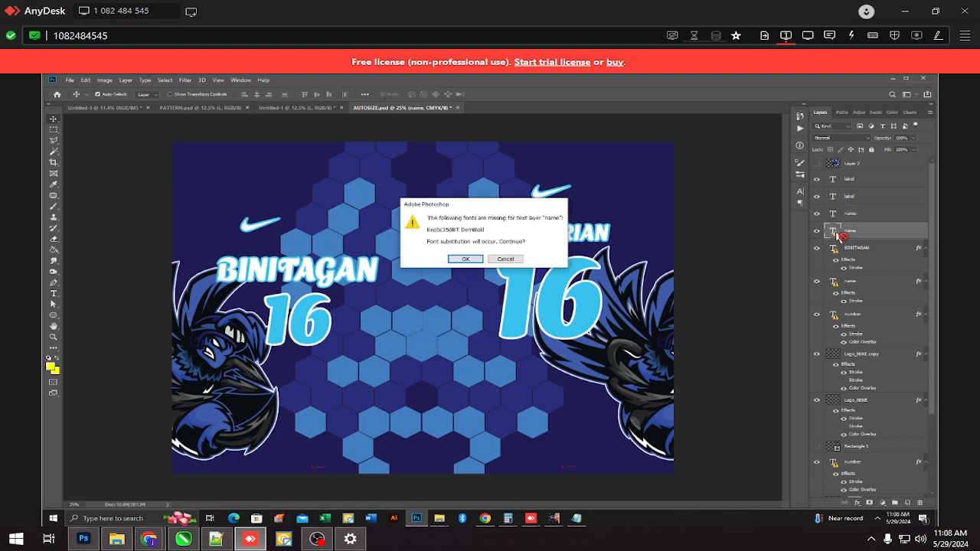
pyautogui.click(468, 260)
pyautogui.doubleClick(834, 248)
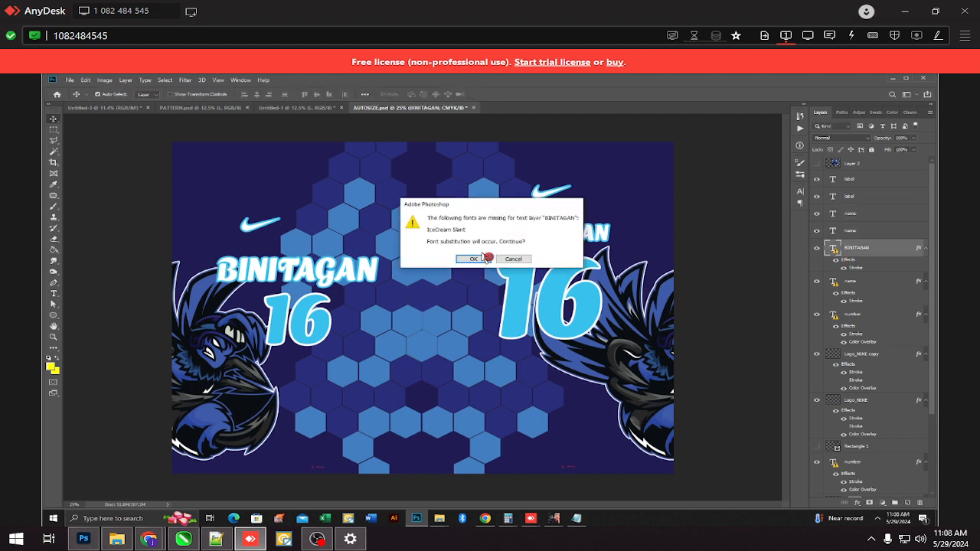
pyautogui.click(468, 258)
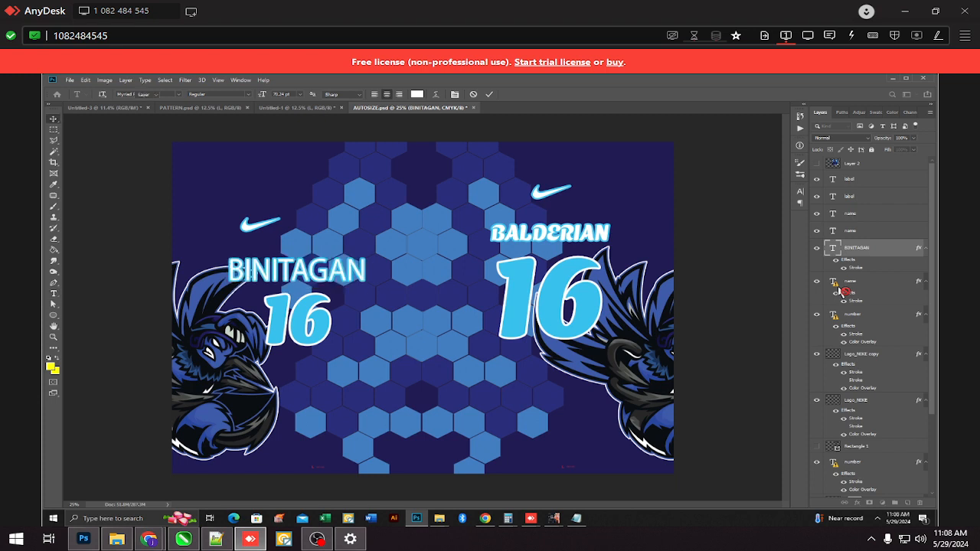
pyautogui.doubleClick(833, 281)
pyautogui.click(467, 260)
# Step: Accept the missing-font substitution for the front and back number text layers and leave text editing
pyautogui.doubleClick(834, 314)
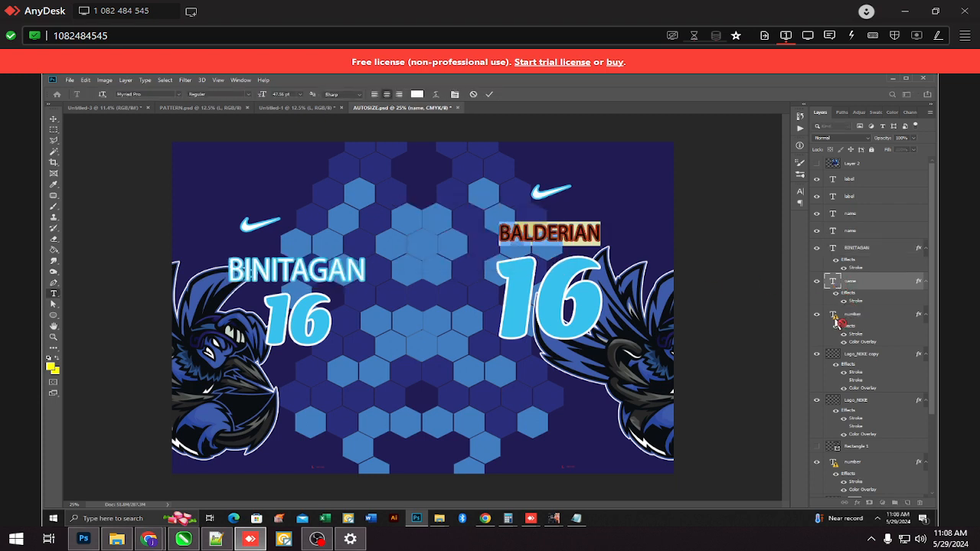
pyautogui.click(467, 259)
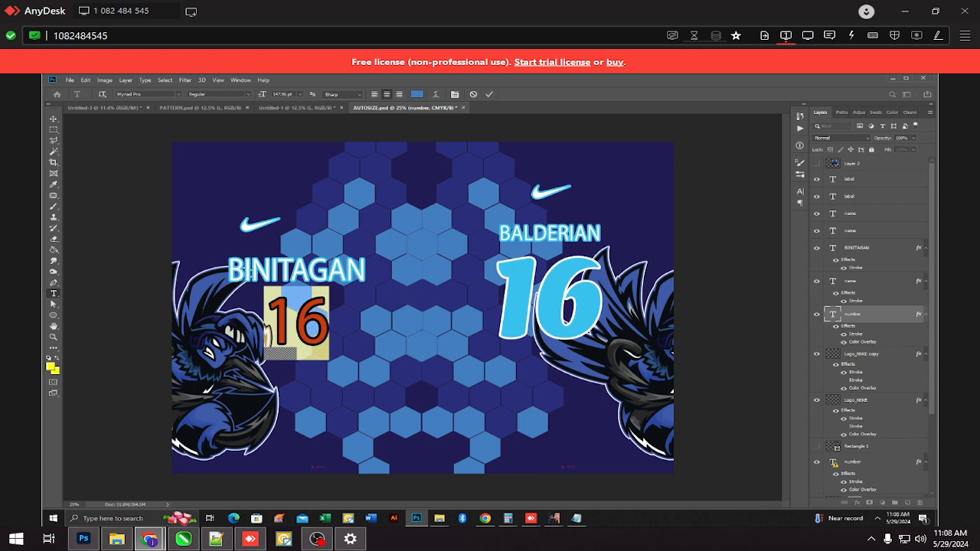
pyautogui.scroll(-2, 888, 360)
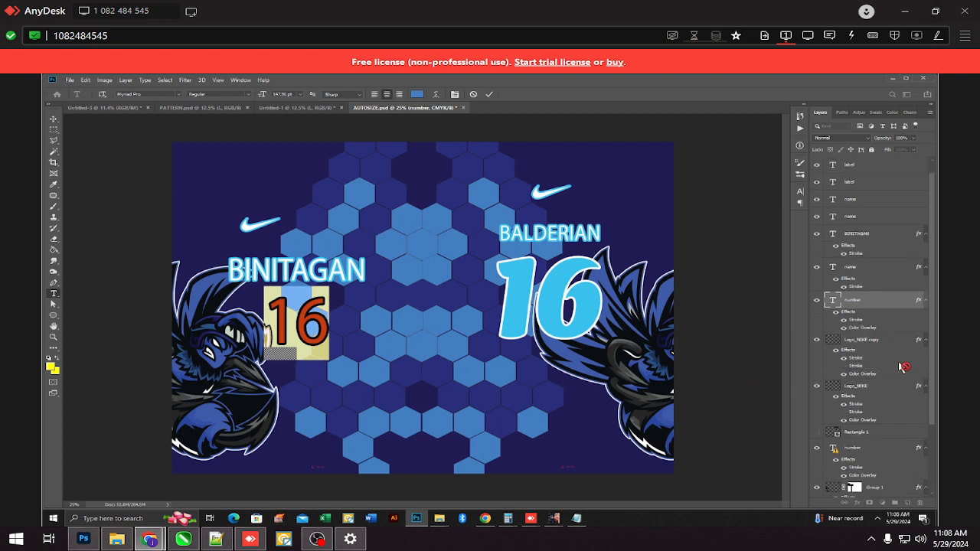
pyautogui.click(836, 435)
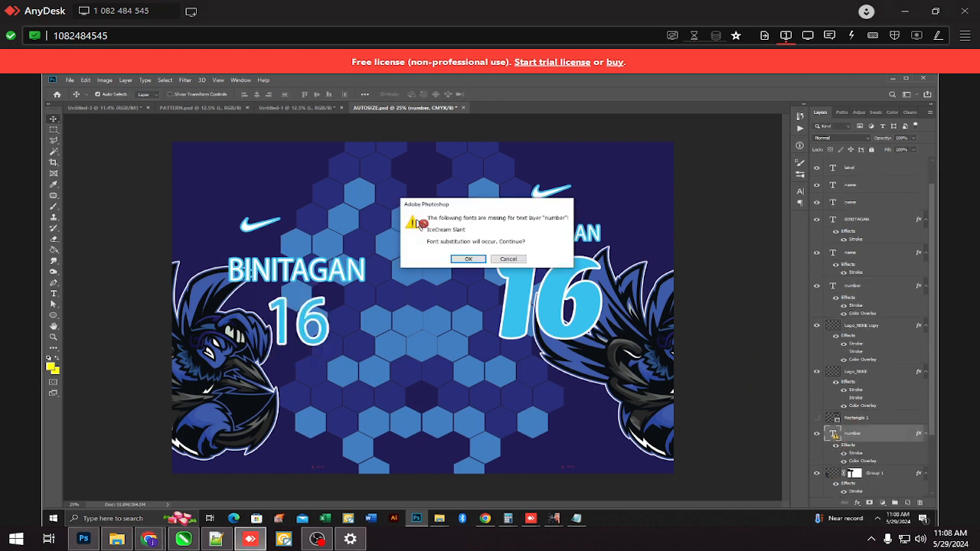
pyautogui.click(469, 260)
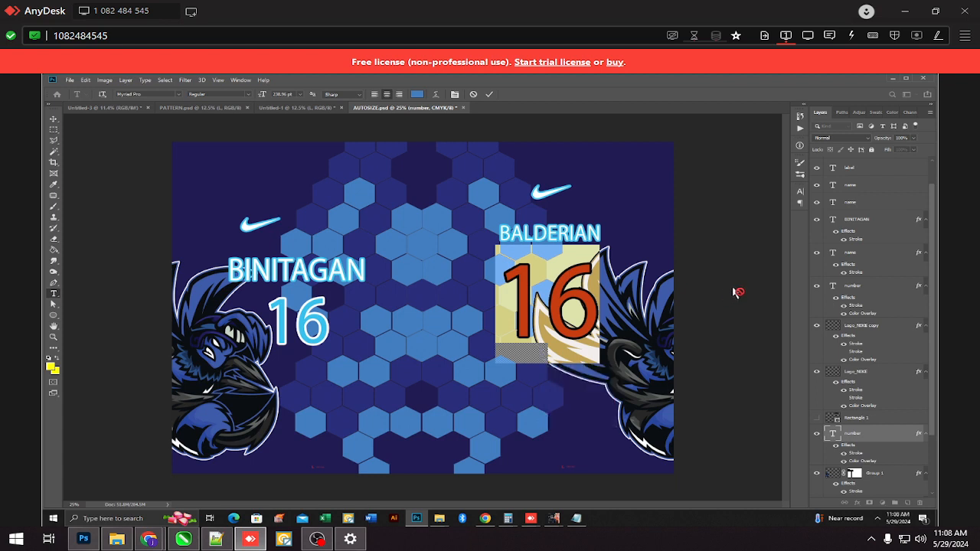
pyautogui.press('Escape')
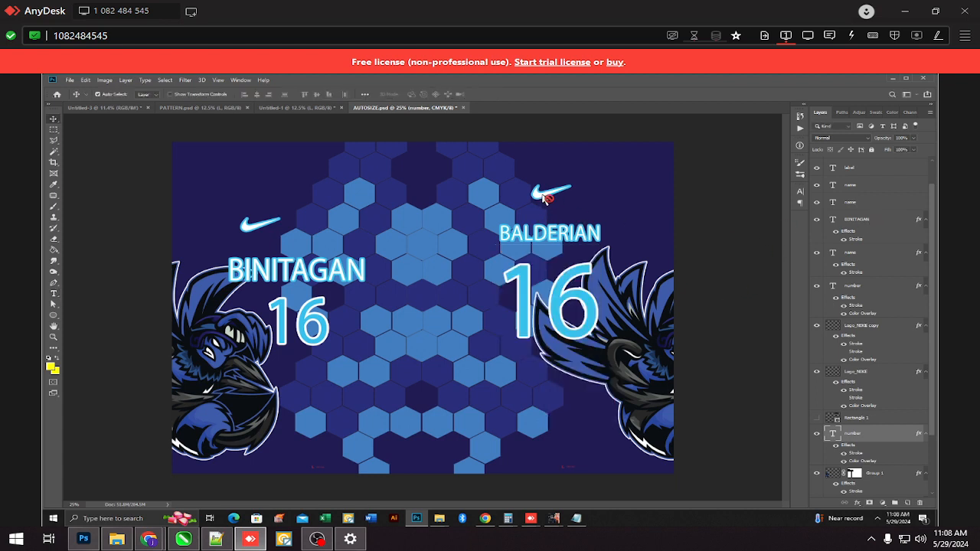
pyautogui.scroll(2, 881, 315)
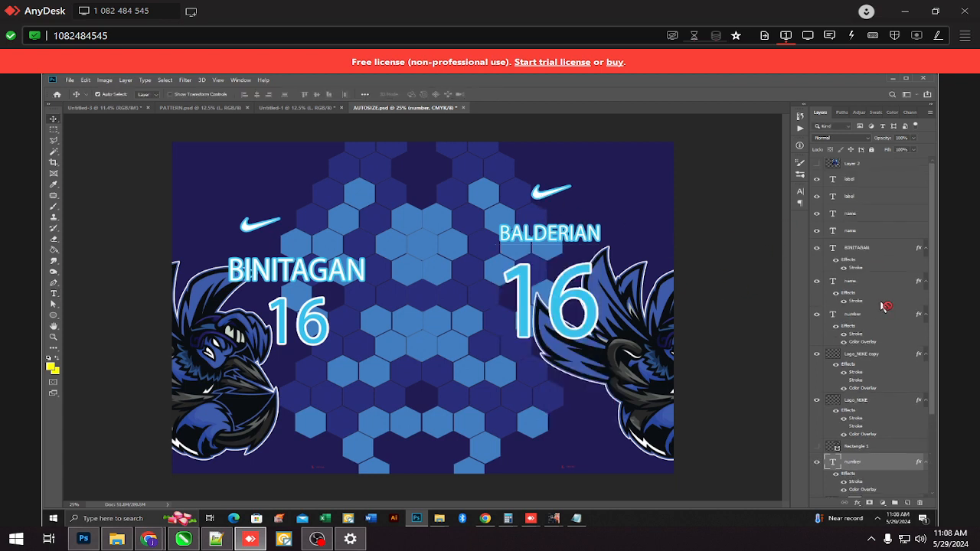
pyautogui.scroll(-3, 885, 306)
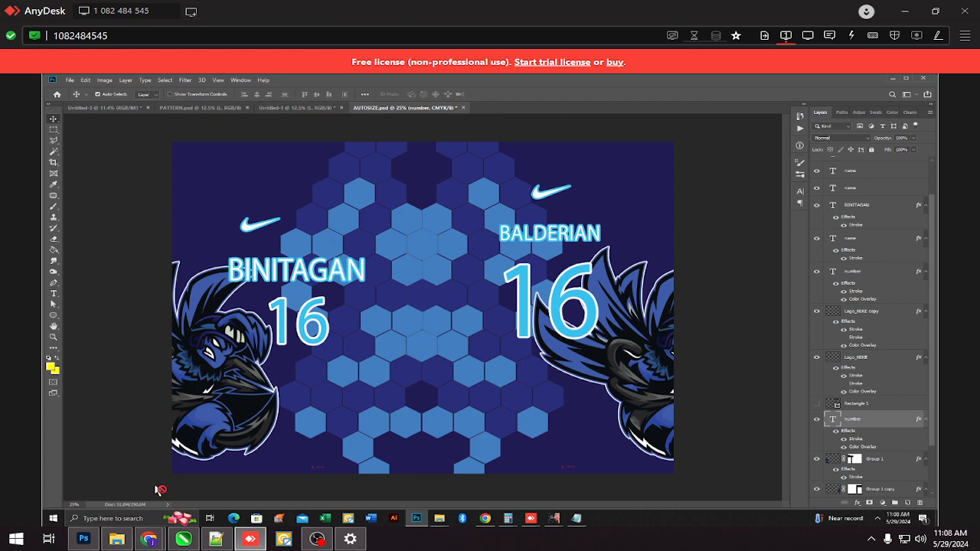
# Step: Check the image size of the Untitled-1 pattern document without changing it, and return to AUTOSIZE.psd
pyautogui.click(289, 109)
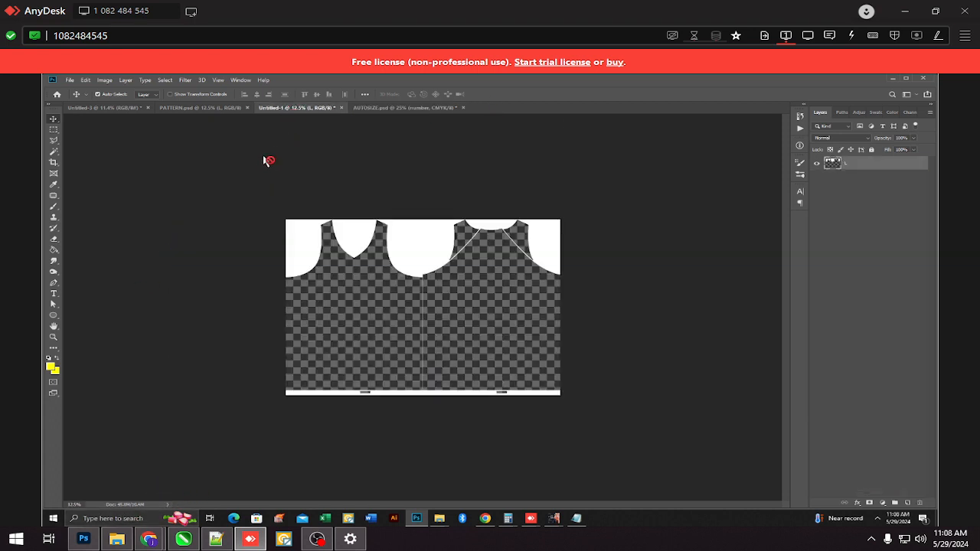
pyautogui.hotkey('ctrl', 'alt', 'i')
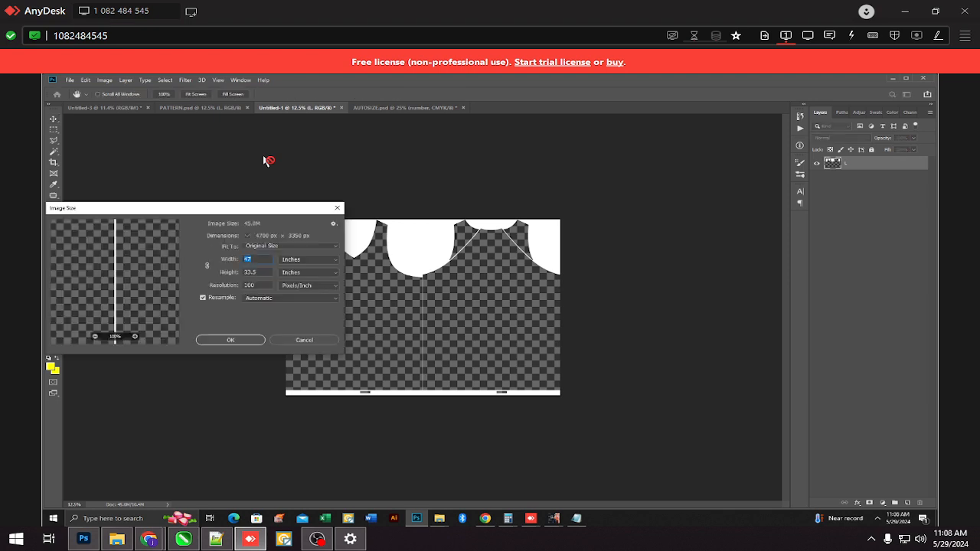
pyautogui.click(308, 338)
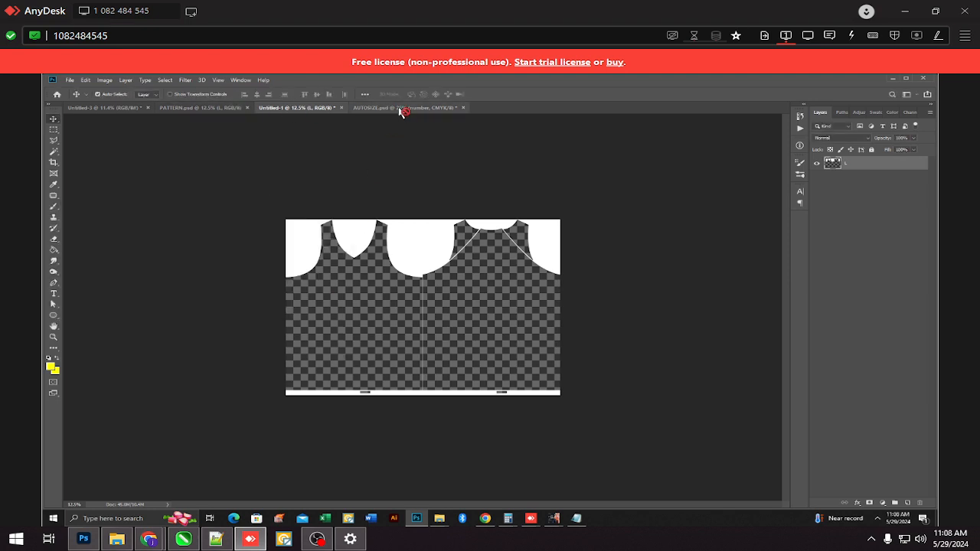
pyautogui.click(400, 110)
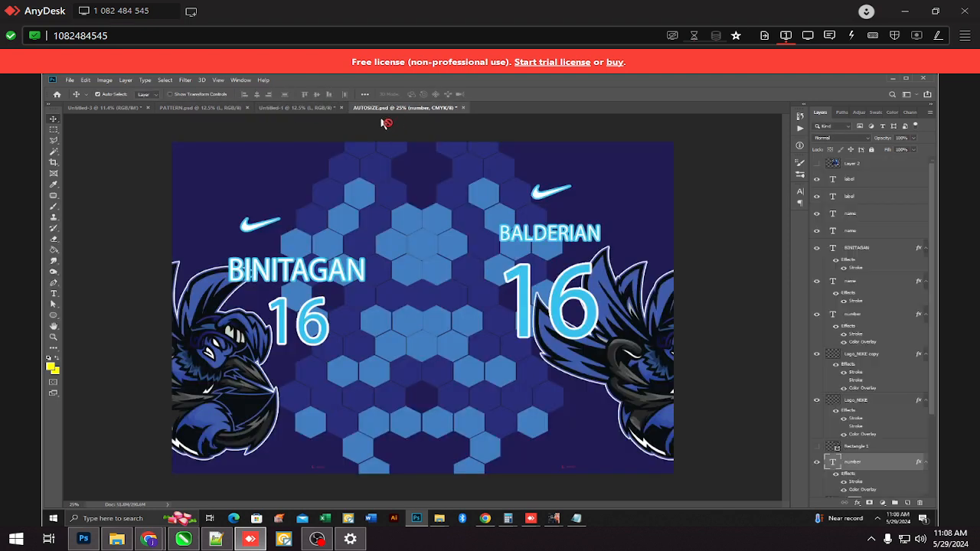
# Step: Copy the L pattern layer from Untitled-1 into AUTOSIZE.psd, aligned to the canvas, and place it above the label layers
pyautogui.click(294, 108)
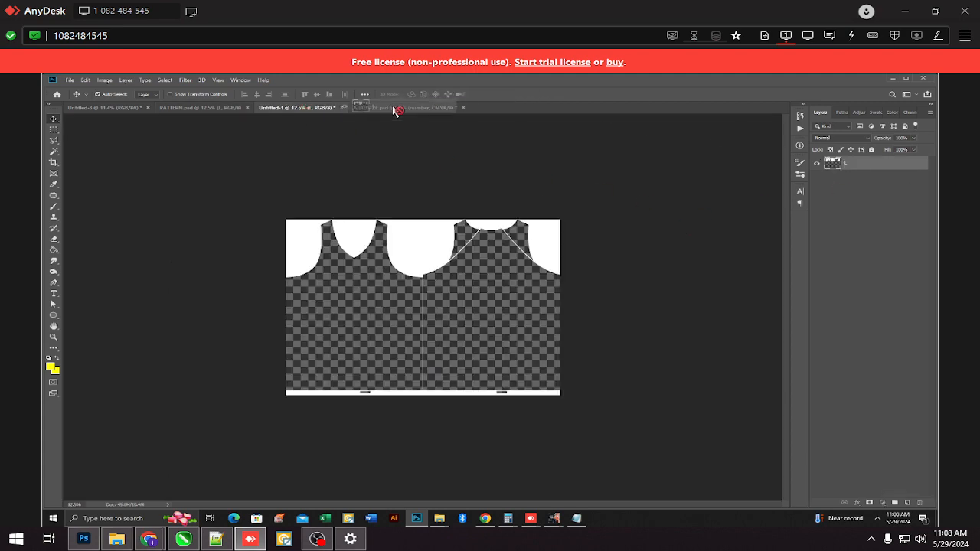
pyautogui.click(396, 110)
pyautogui.moveTo(396, 113); pyautogui.dragTo(440, 264)
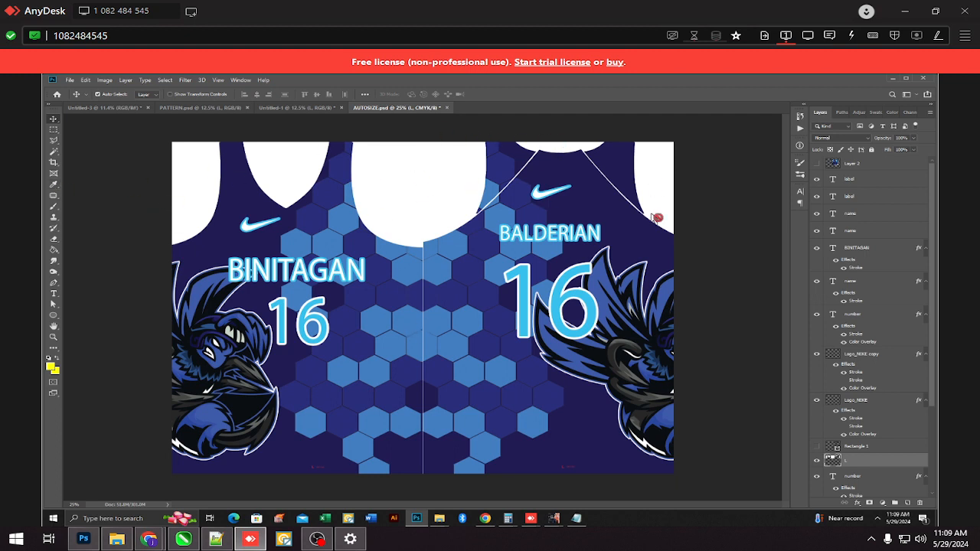
pyautogui.moveTo(855, 465); pyautogui.dragTo(884, 188)
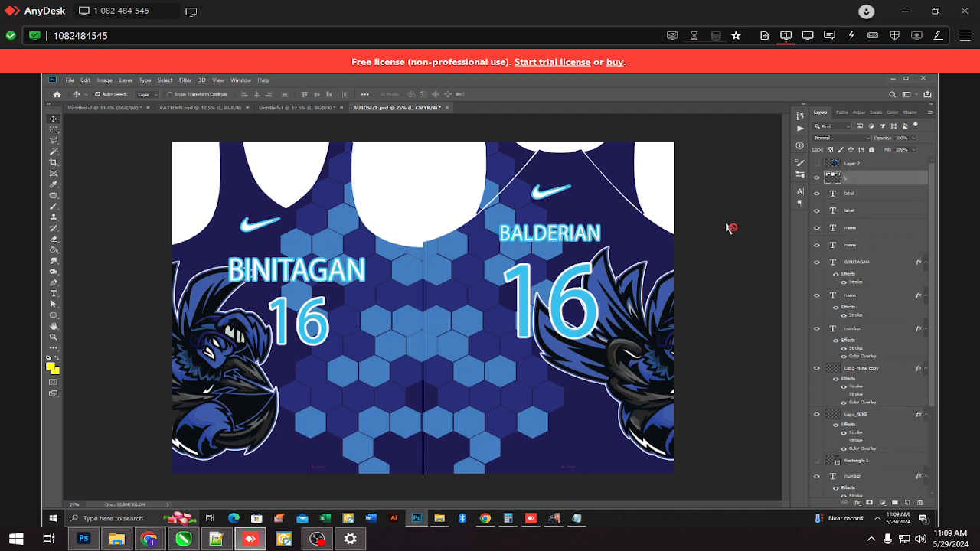
# Step: Show the rulers and place vertical guides through the front design and around the surname, number and logo on the back
pyautogui.click(582, 240)
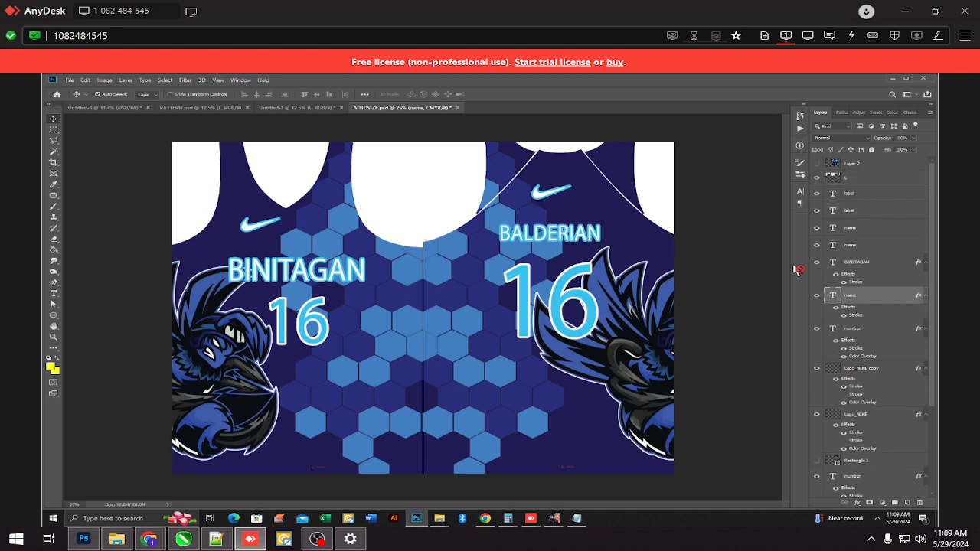
pyautogui.click(559, 193)
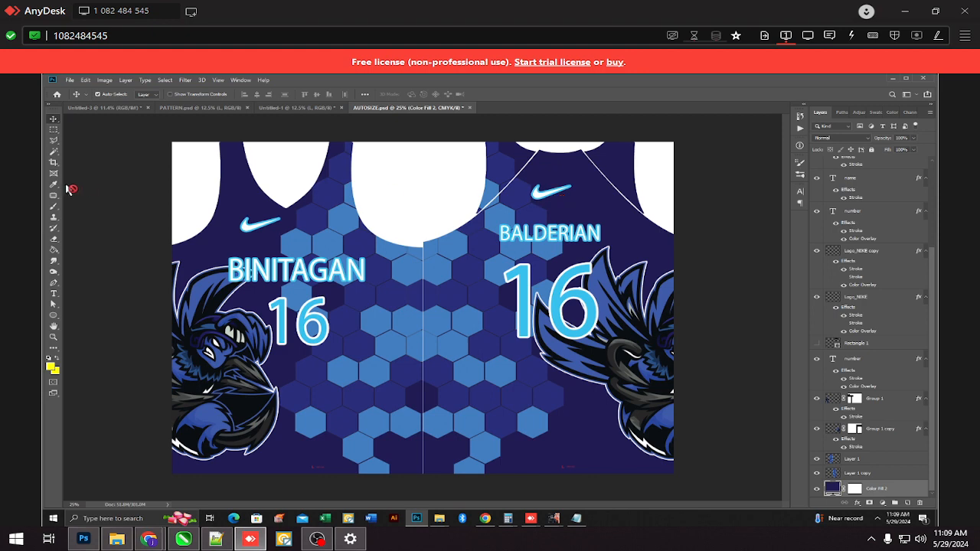
pyautogui.hotkey('ctrl', 'r')
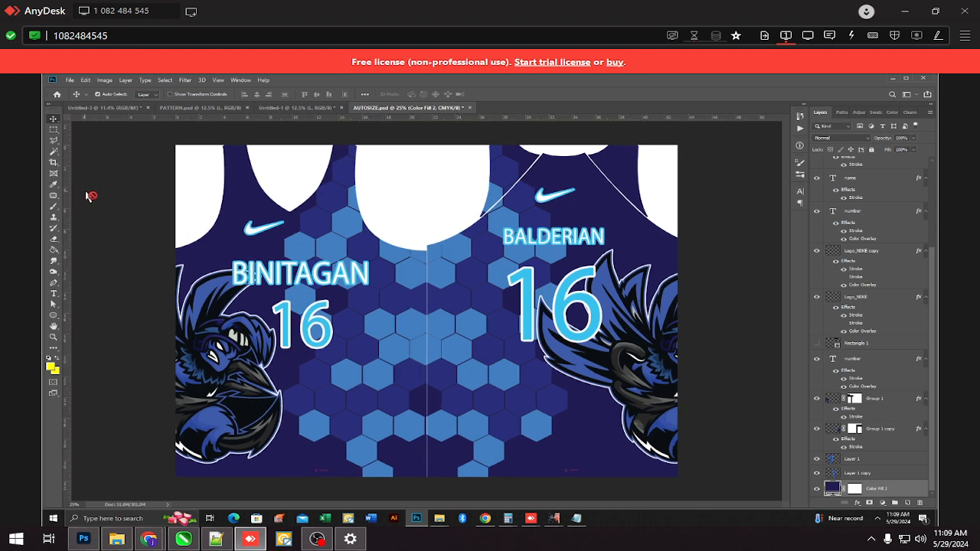
pyautogui.moveTo(73, 195); pyautogui.dragTo(545, 283)
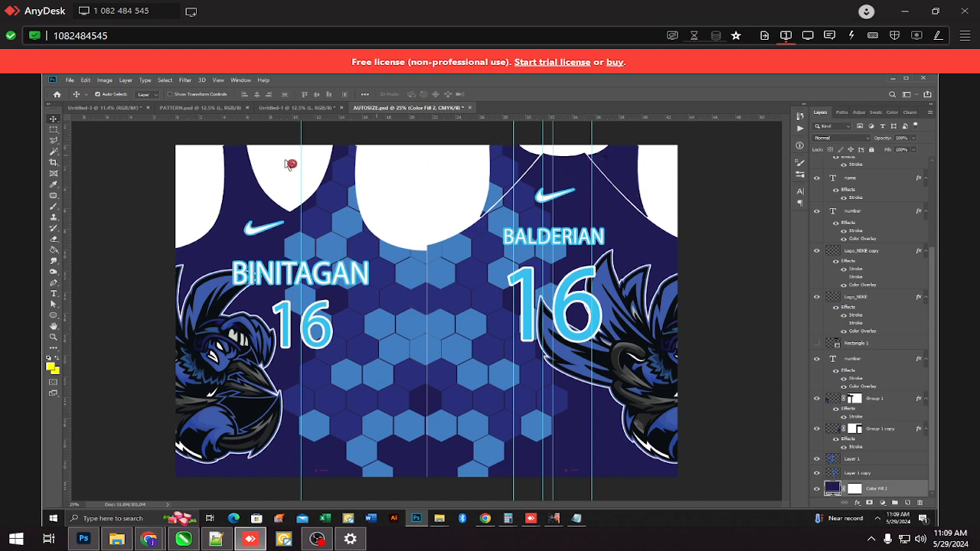
# Step: Delete the L pattern layer and copy the M layer from PATTERN.psd into AUTOSIZE.psd above the label layers, filling the canvas
pyautogui.scroll(5, 853, 240)
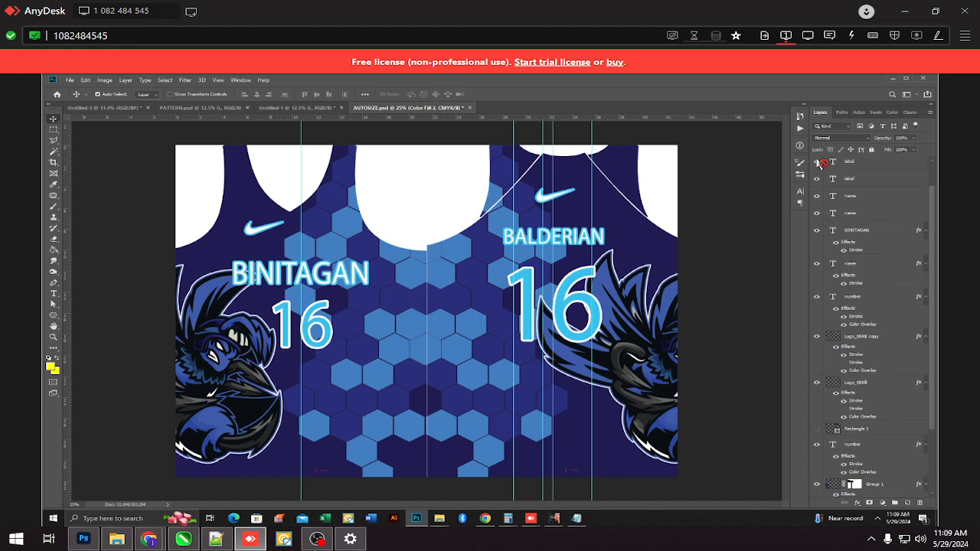
pyautogui.click(816, 163)
pyautogui.click(872, 181)
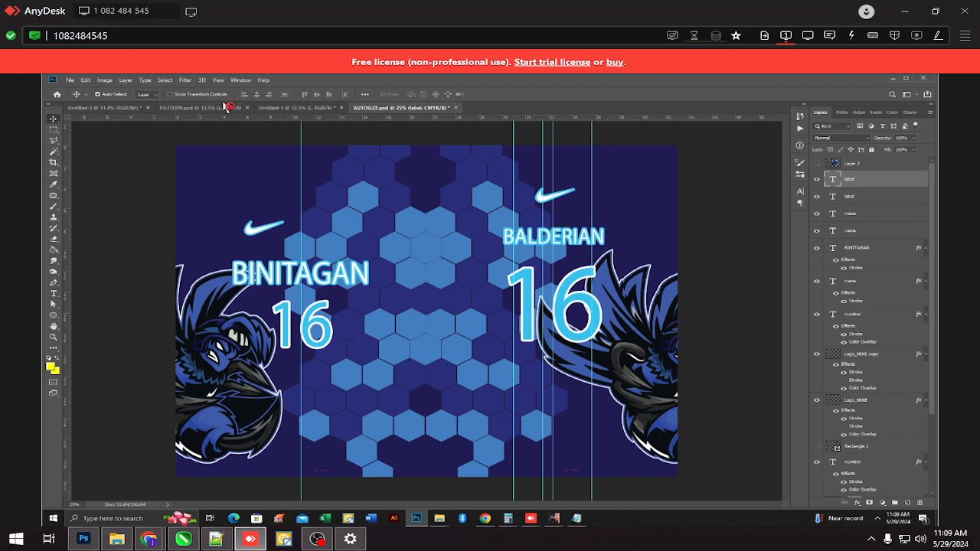
pyautogui.click(191, 109)
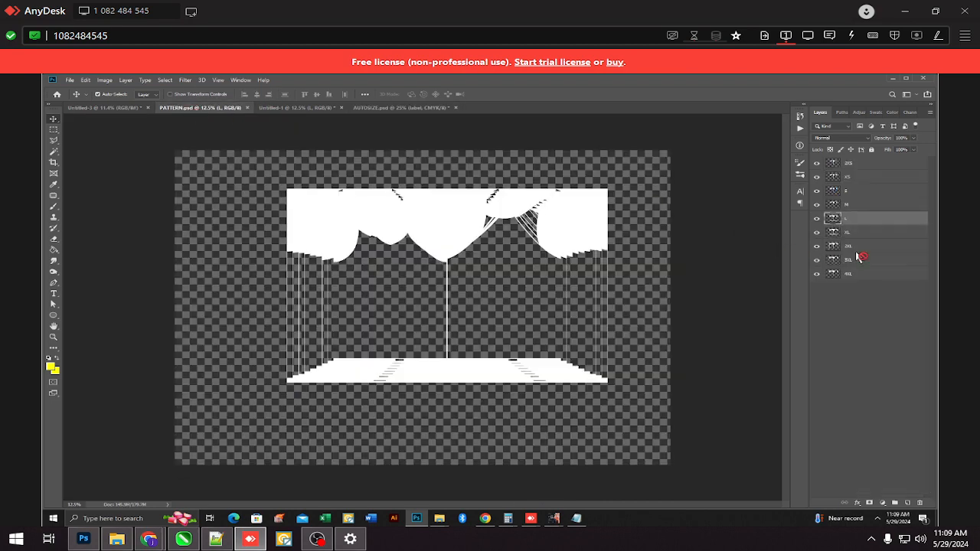
pyautogui.moveTo(860, 207); pyautogui.dragTo(424, 228)
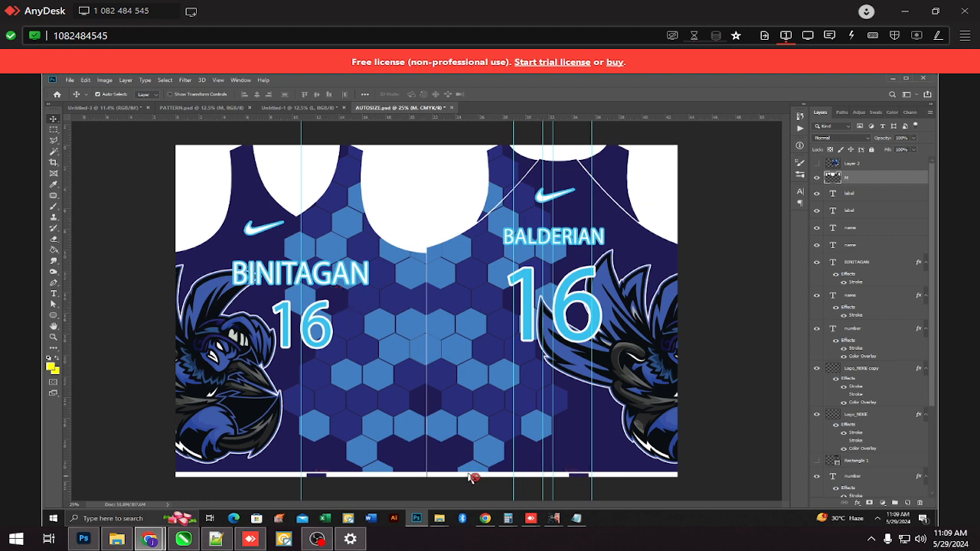
# Step: Delete the M pattern layer and copy the S layer from PATTERN.psd into AUTOSIZE.psd above the label layers, filling the canvas
pyautogui.click(869, 178)
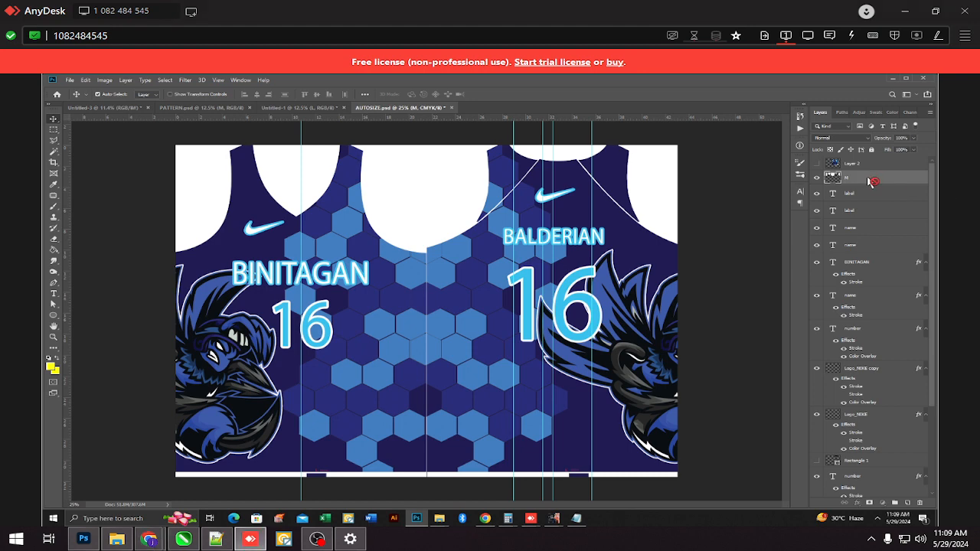
pyautogui.press('Delete')
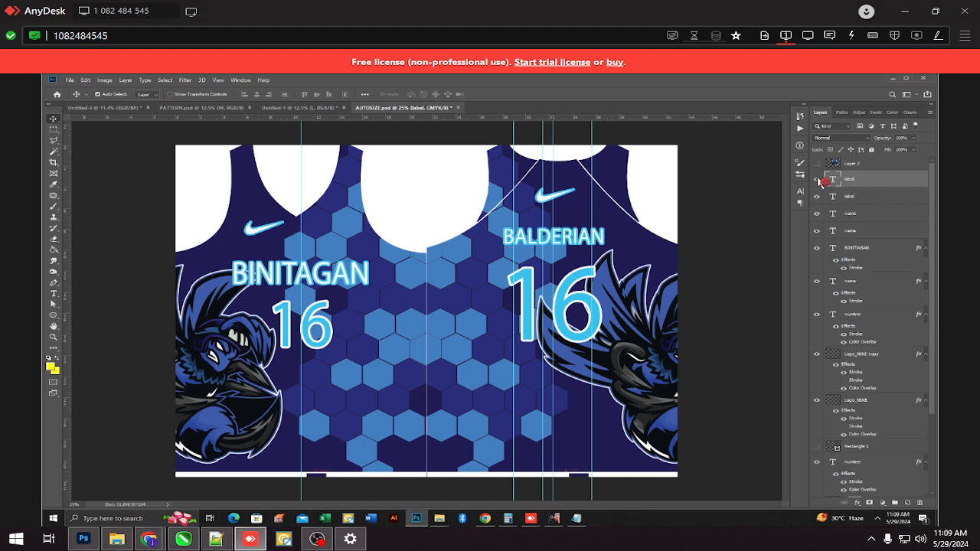
pyautogui.click(229, 112)
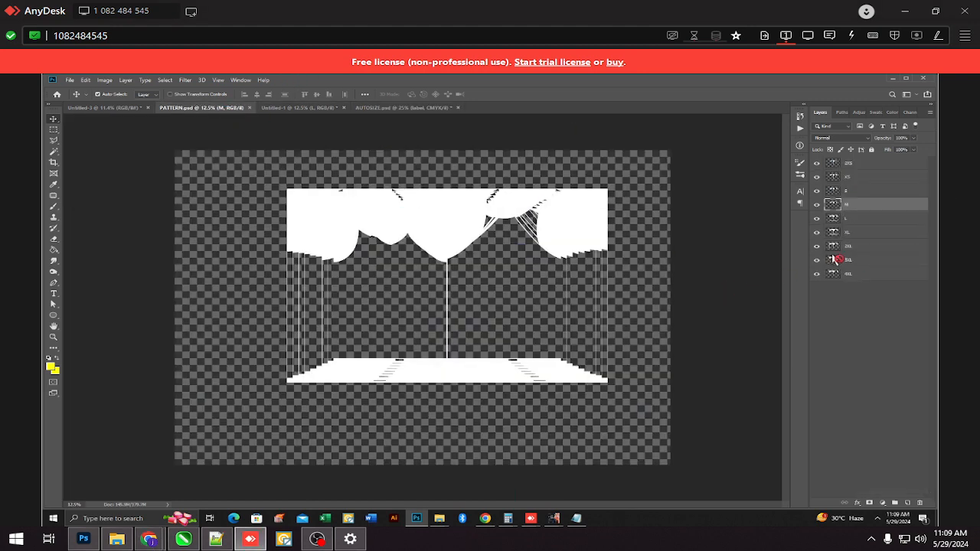
pyautogui.moveTo(856, 192); pyautogui.dragTo(450, 290)
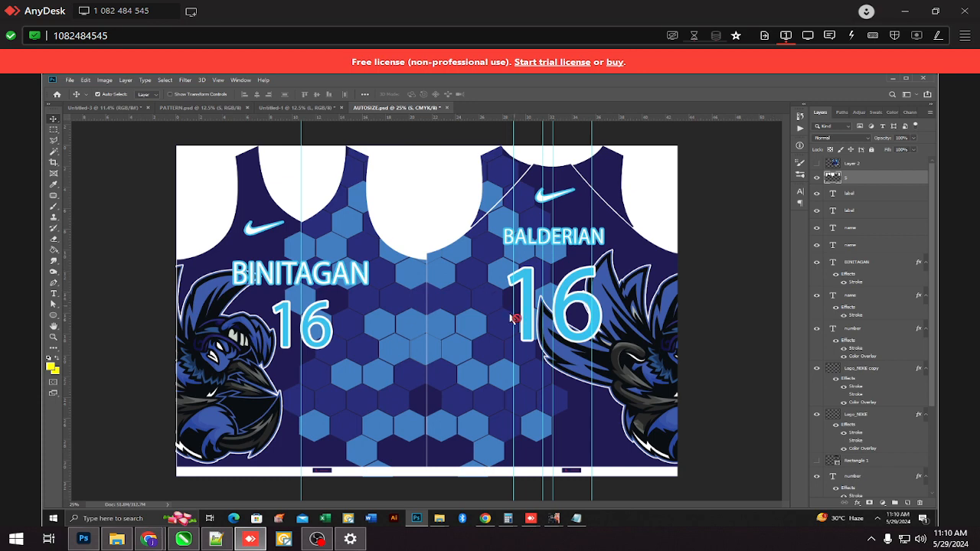
# Step: Examine the label and name text layers below the S pattern layer
pyautogui.click(864, 195)
pyautogui.click(865, 213)
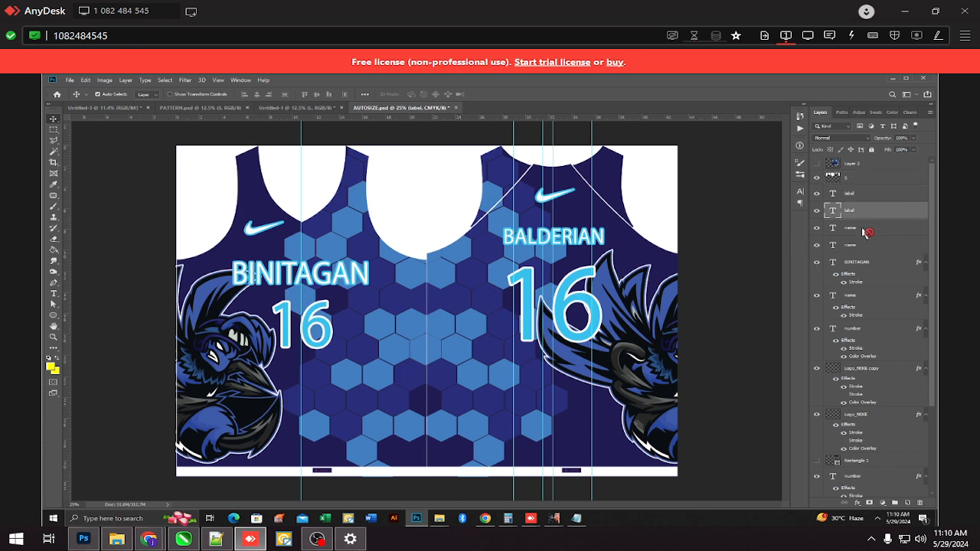
pyautogui.click(864, 229)
pyautogui.click(864, 246)
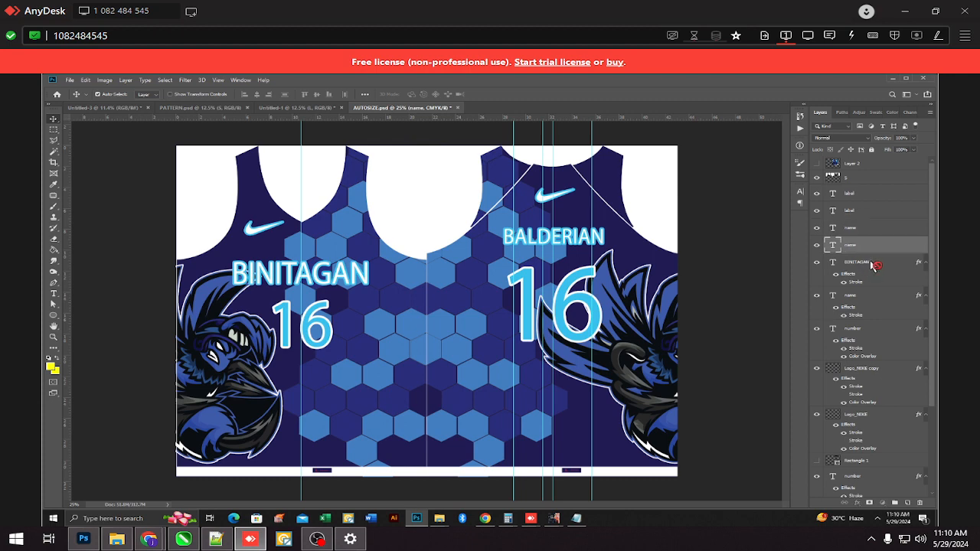
pyautogui.click(563, 240)
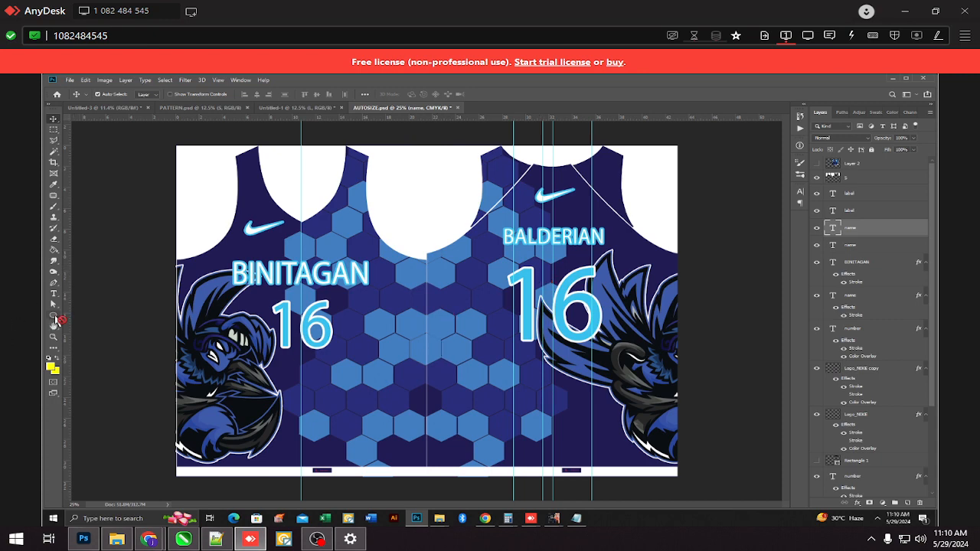
# Step: Draw a circle about 408 px wide beside the back number with the Ellipse tool and fill it yellow
pyautogui.click(52, 315)
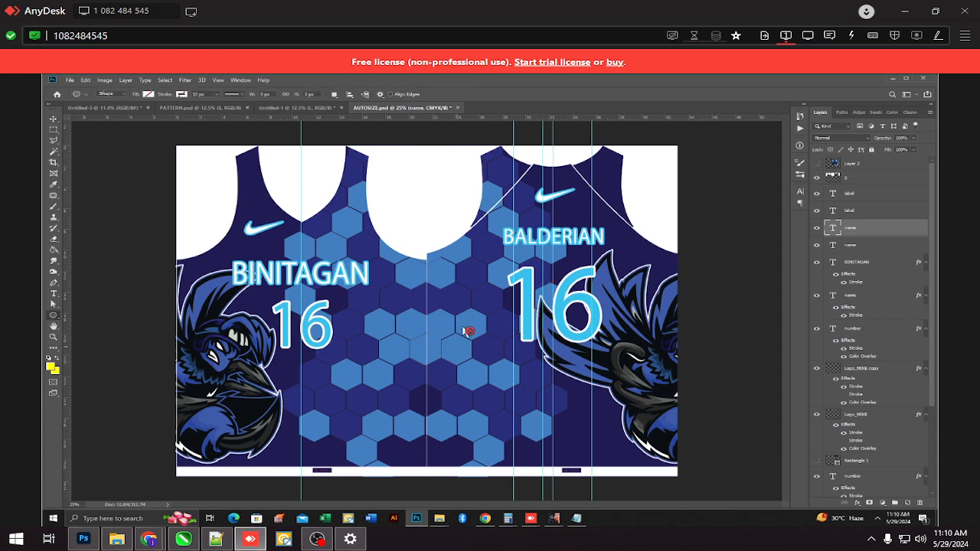
pyautogui.moveTo(464, 331); pyautogui.dragTo(487, 353)
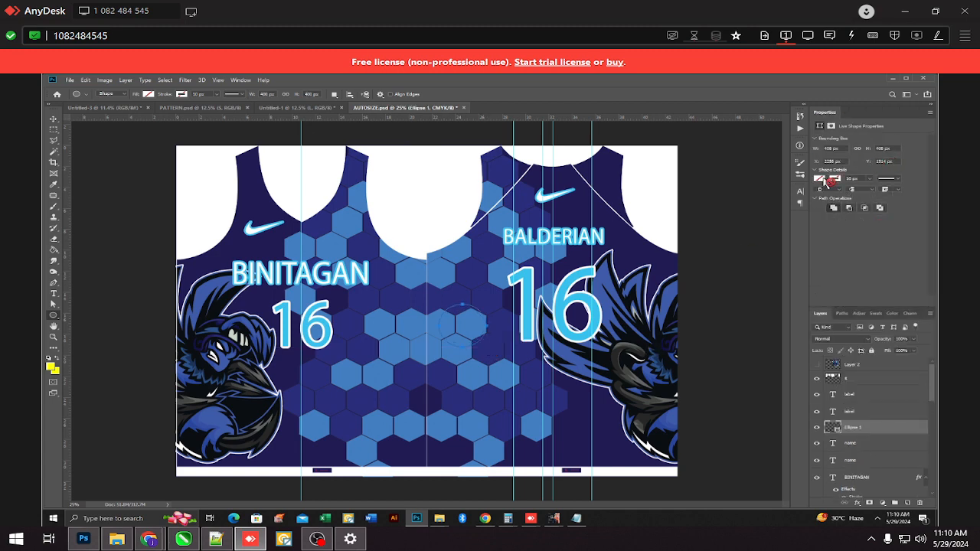
pyautogui.click(820, 178)
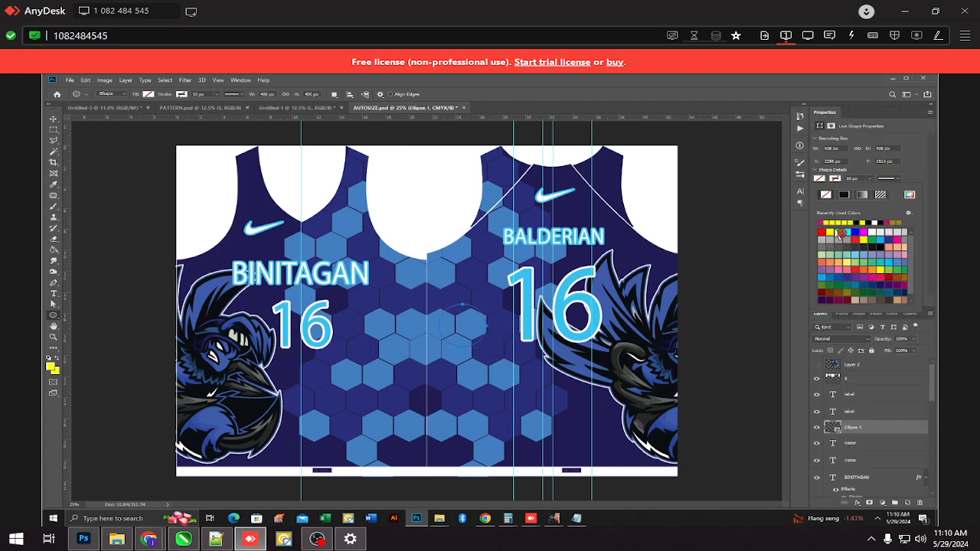
pyautogui.click(833, 232)
pyautogui.click(875, 434)
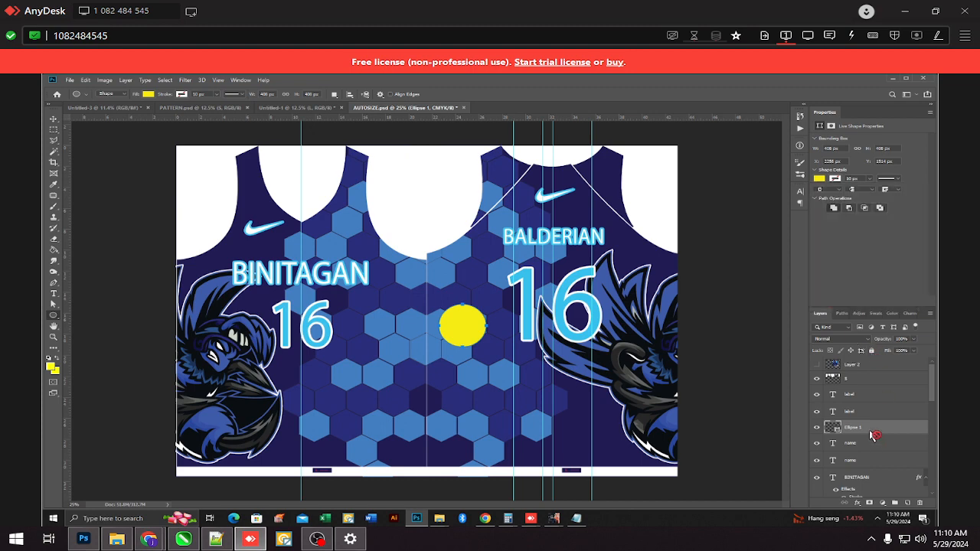
# Step: Rasterize the yellow circle's layer, rename it logo, and return to the Move tool without creating another ellipse
pyautogui.rightClick(865, 432)
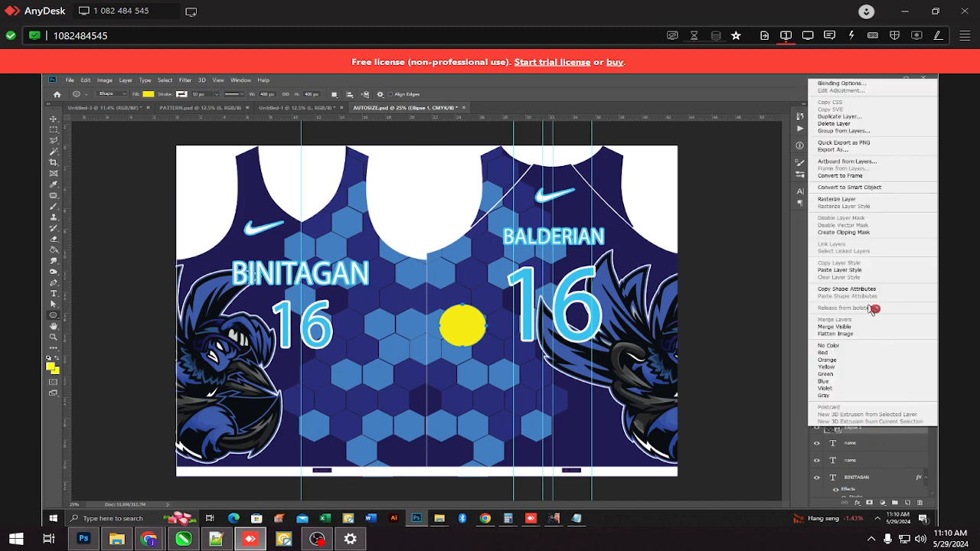
pyautogui.click(862, 198)
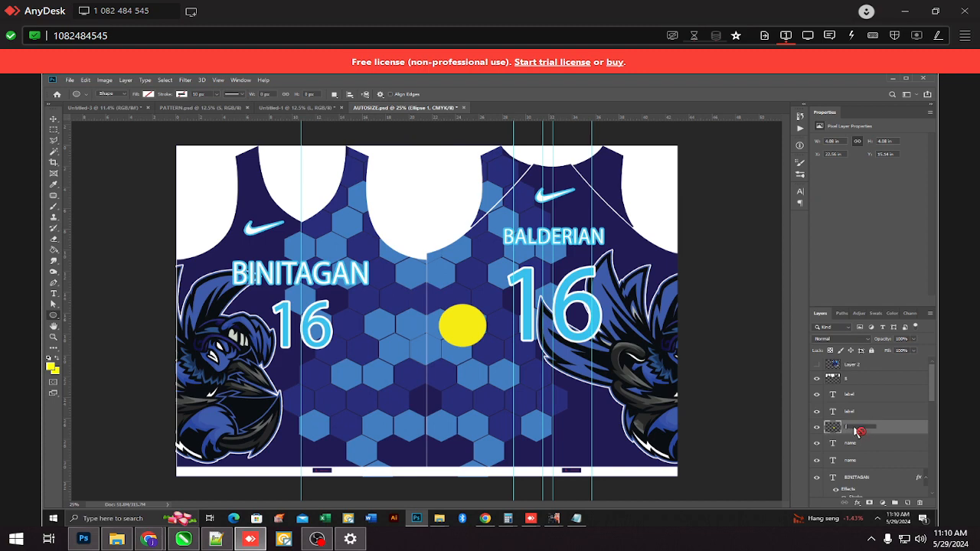
pyautogui.press('Return')
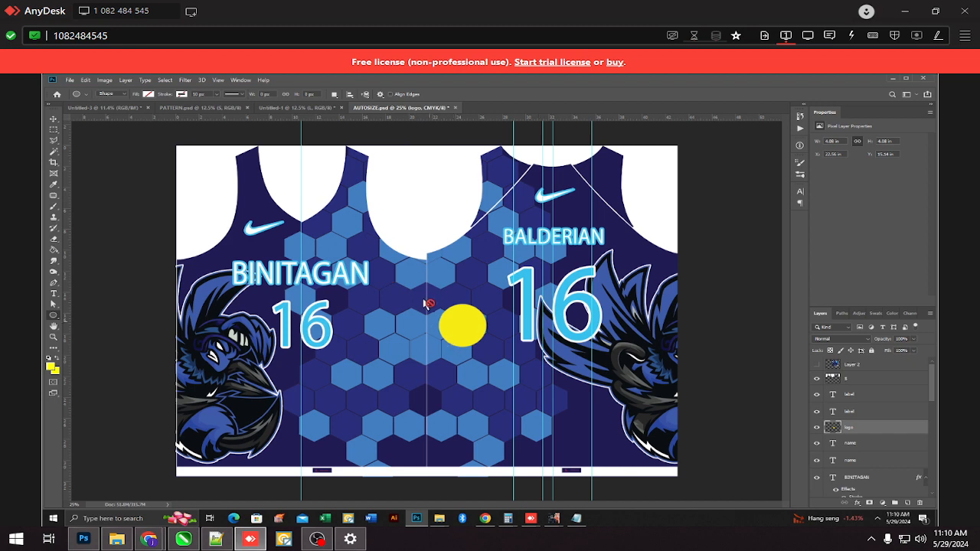
pyautogui.click(555, 203)
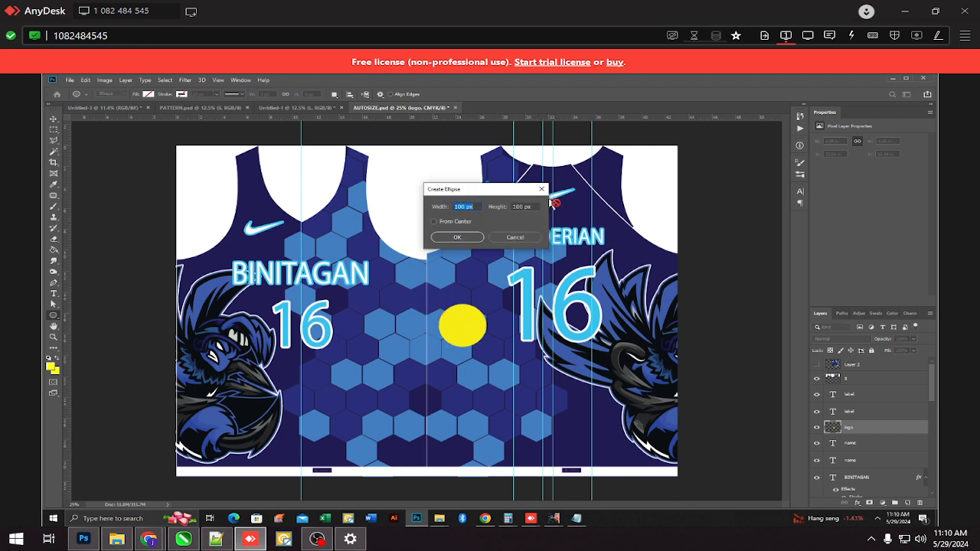
pyautogui.click(519, 235)
pyautogui.press('v')
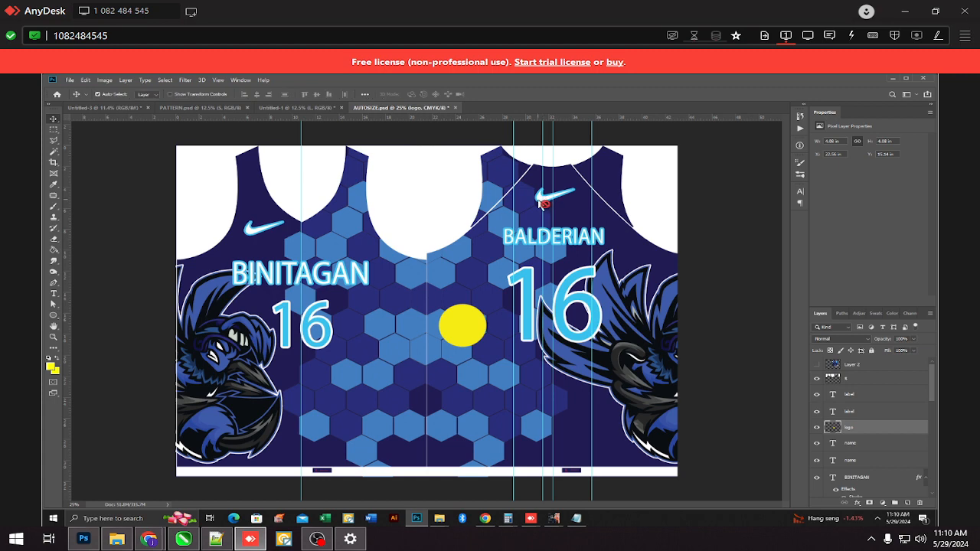
# Step: Draw a rectangle about 560 px wide around the back Nike logo with the Rectangle tool and fill it yellow
pyautogui.click(549, 201)
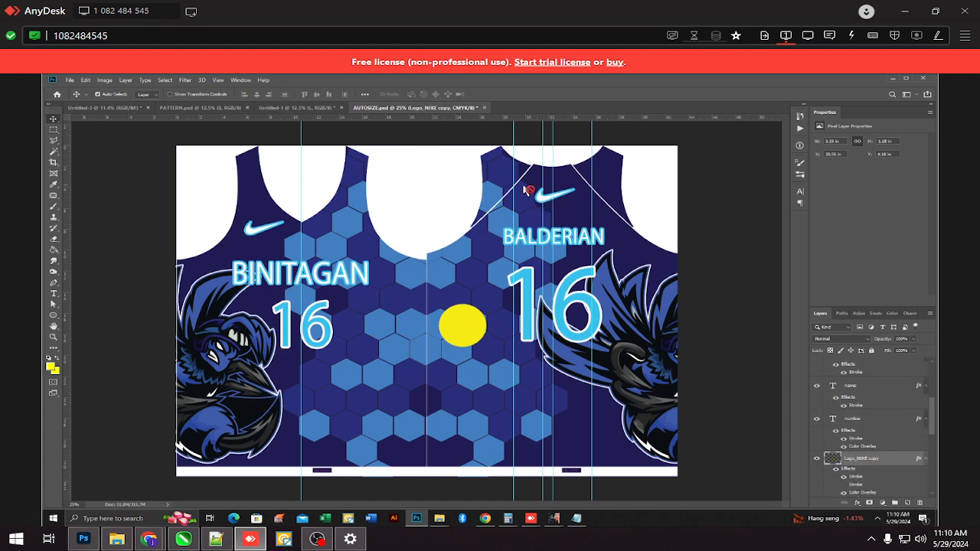
pyautogui.scroll(5, 567, 205)
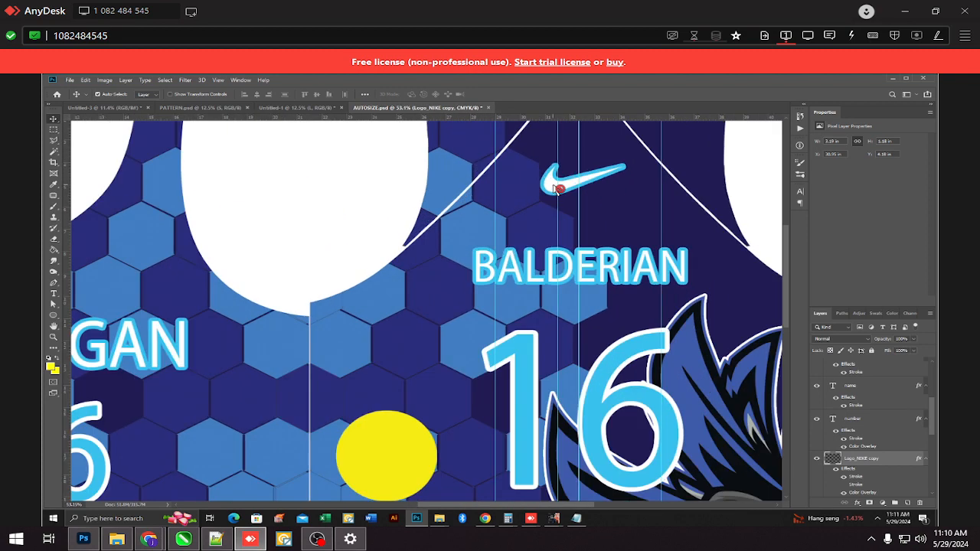
pyautogui.scroll(3, 793, 236)
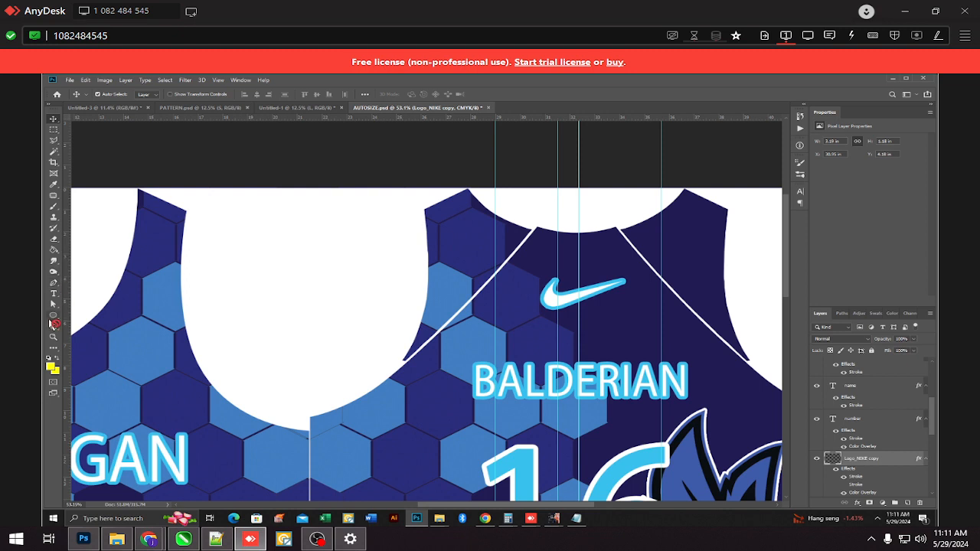
pyautogui.click(53, 314)
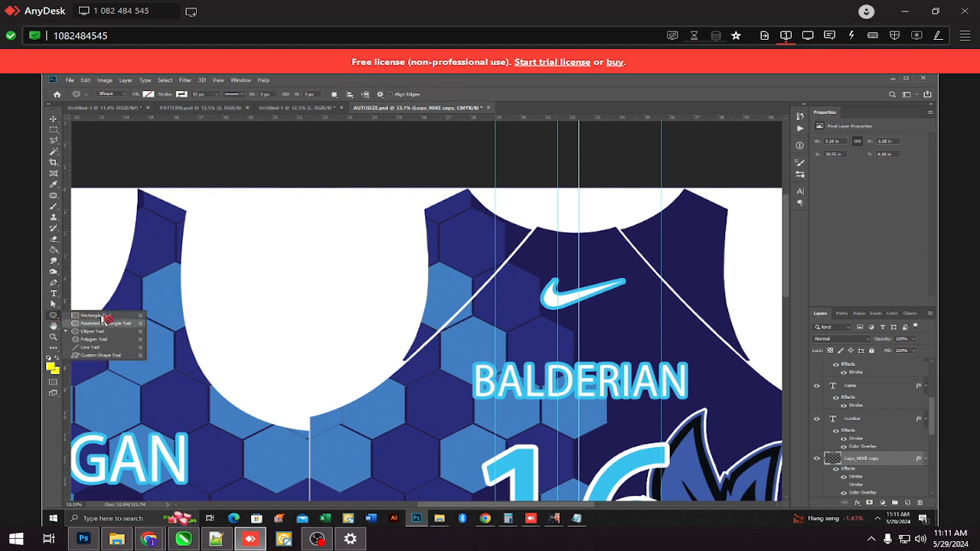
pyautogui.click(130, 314)
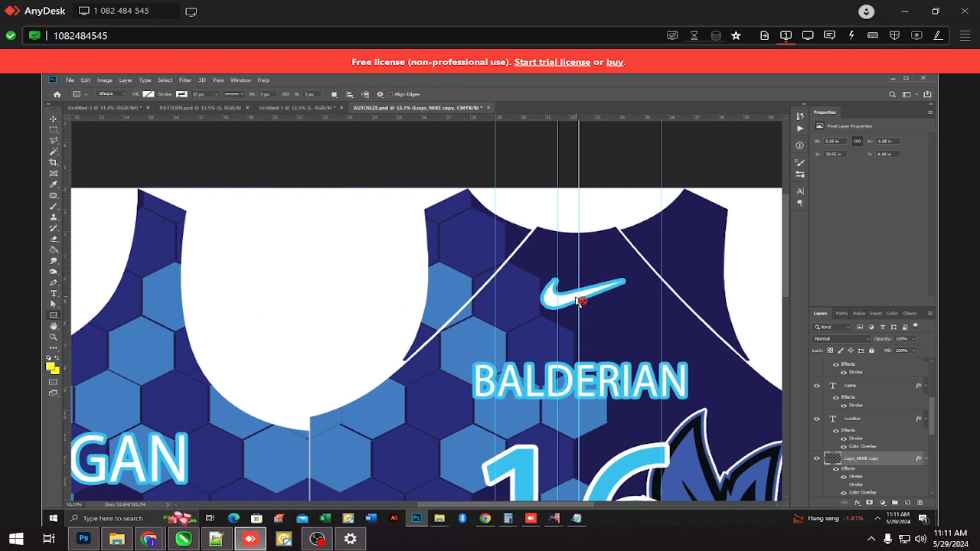
pyautogui.moveTo(579, 301); pyautogui.dragTo(676, 354)
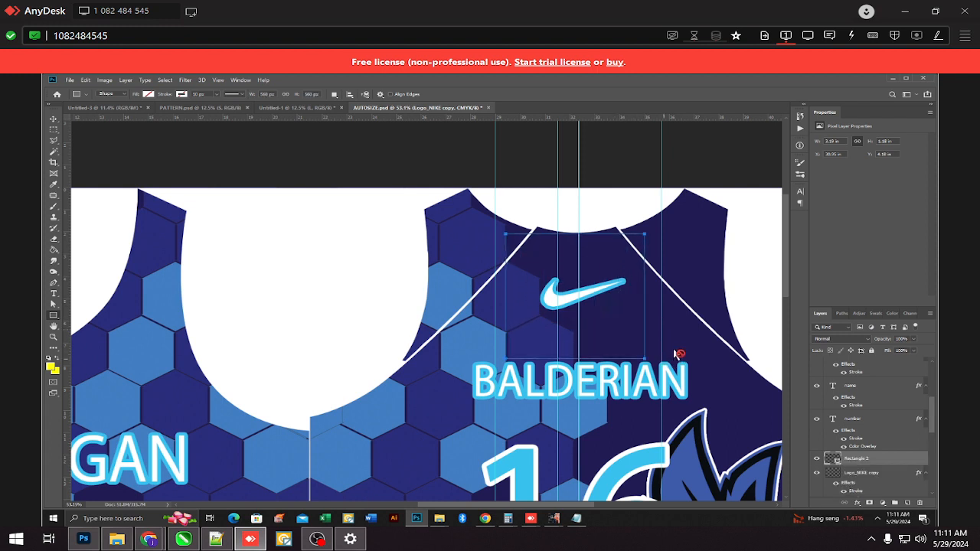
pyautogui.click(820, 168)
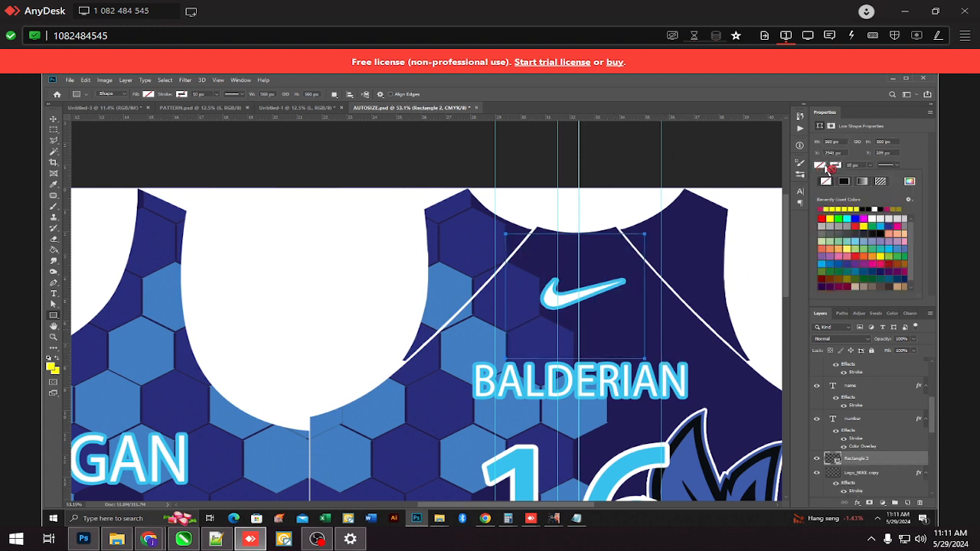
pyautogui.click(831, 212)
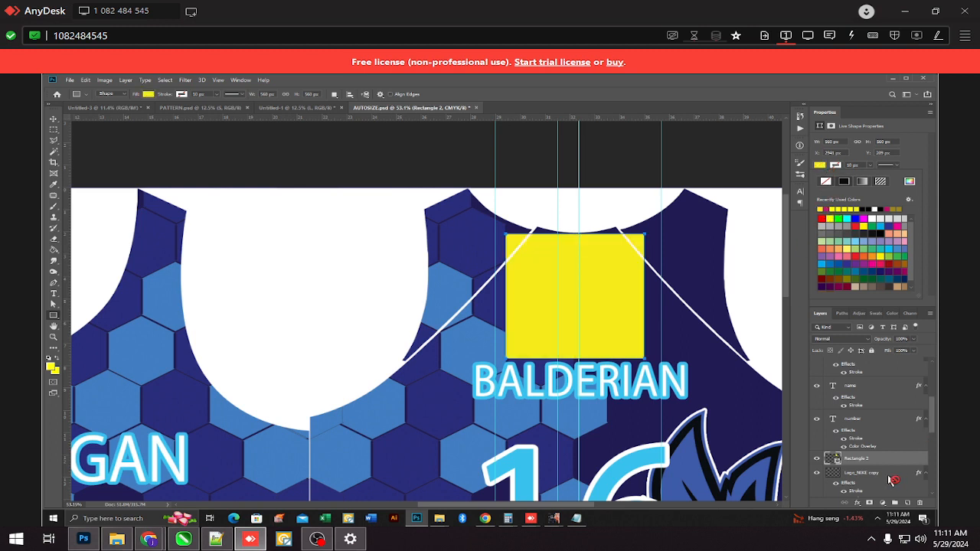
# Step: Place the back Nike logo above the yellow rectangle, merge the two layers, and rename the merged layer logo
pyautogui.click(892, 479)
pyautogui.moveTo(877, 475); pyautogui.dragTo(865, 459)
pyautogui.moveTo(933, 424); pyautogui.dragTo(936, 441)
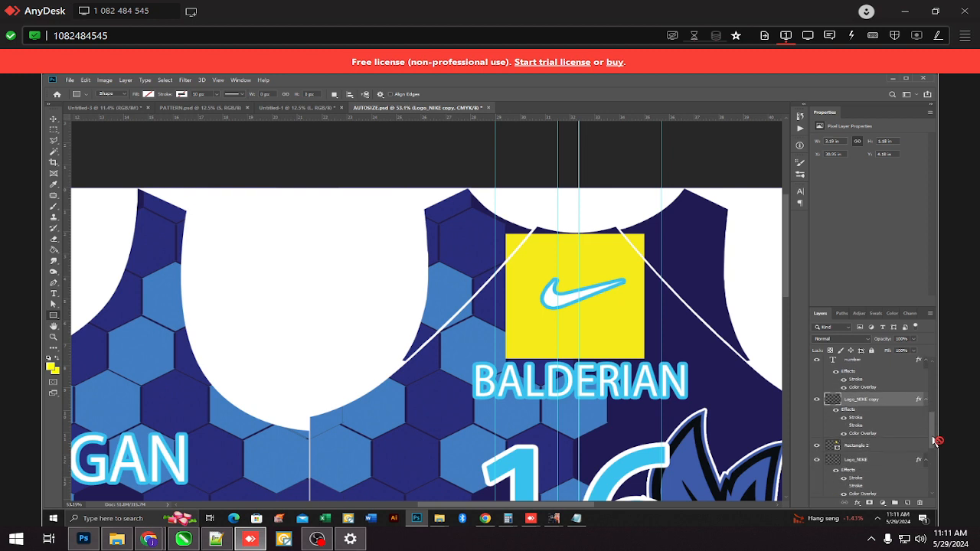
pyautogui.moveTo(867, 451); pyautogui.dragTo(850, 400)
pyautogui.doubleClick(854, 399)
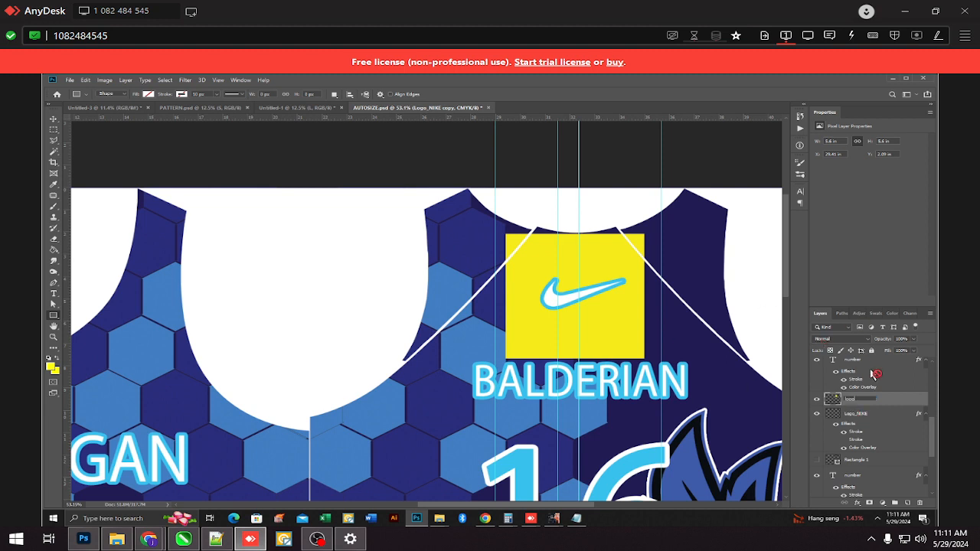
pyautogui.write('logo')
pyautogui.press('Return')
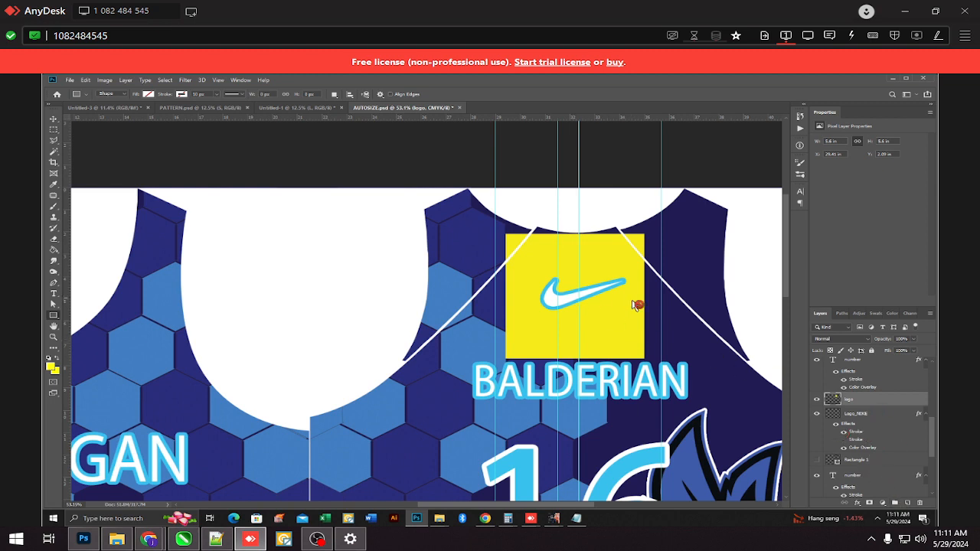
# Step: Select the yellow area around the back Nike logo with the Magic Wand and hide it with a layer mask
pyautogui.press('w')
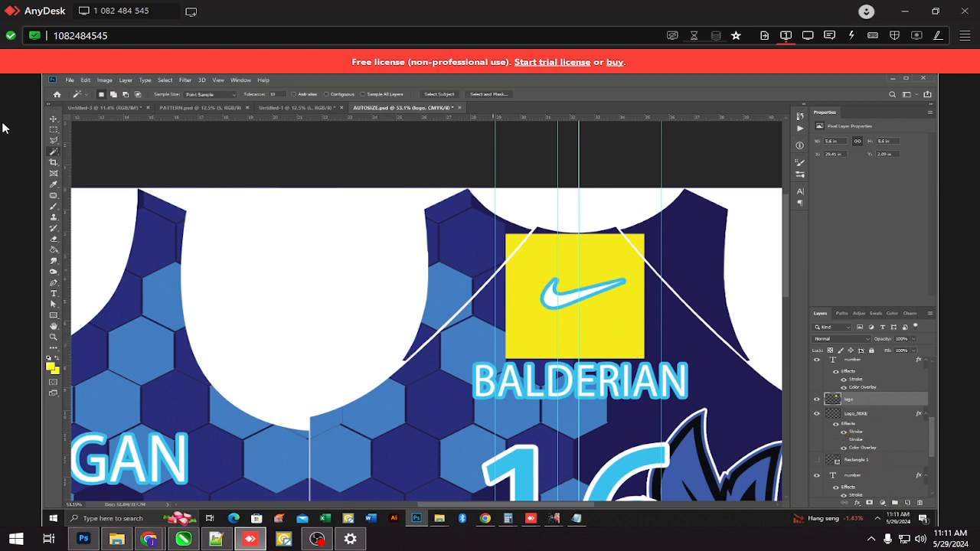
pyautogui.click(598, 257)
pyautogui.keyDown('alt'); pyautogui.click(869, 503); pyautogui.keyUp('alt')
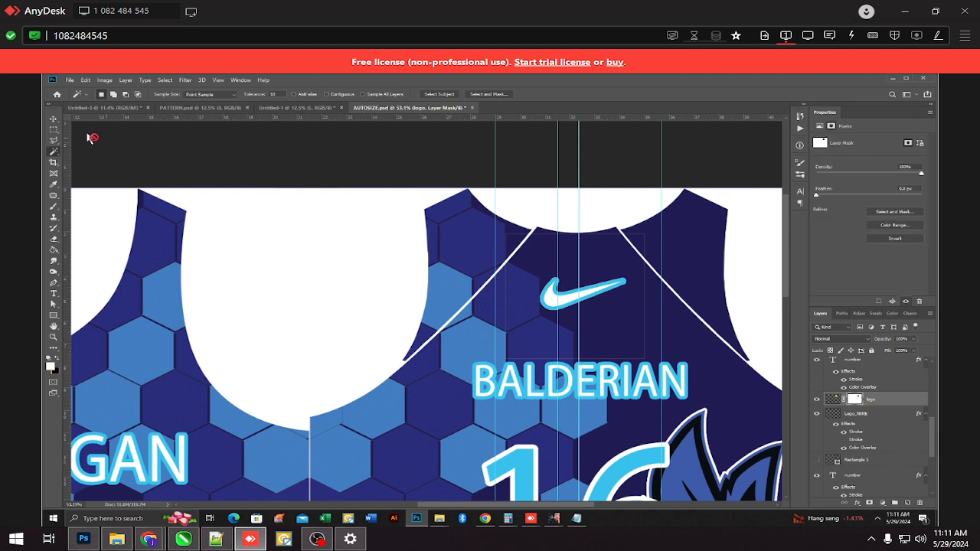
# Step: Mask out the thin rectangle outline left around the back Nike logo using rectangular selections, and clear the selection
pyautogui.click(53, 130)
pyautogui.moveTo(446, 188); pyautogui.dragTo(721, 249)
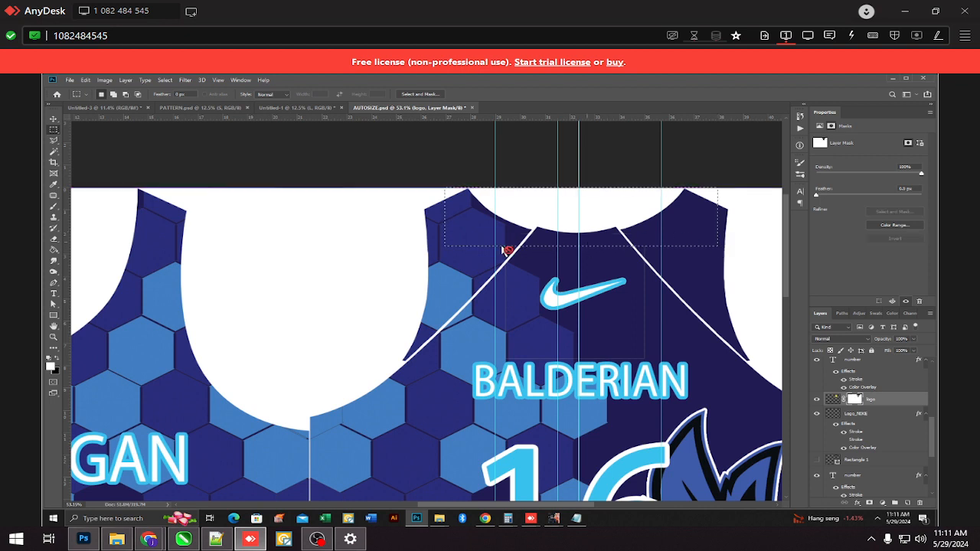
pyautogui.click(478, 253)
pyautogui.moveTo(473, 208); pyautogui.dragTo(510, 378)
pyautogui.moveTo(459, 410); pyautogui.dragTo(715, 354)
pyautogui.click(715, 354)
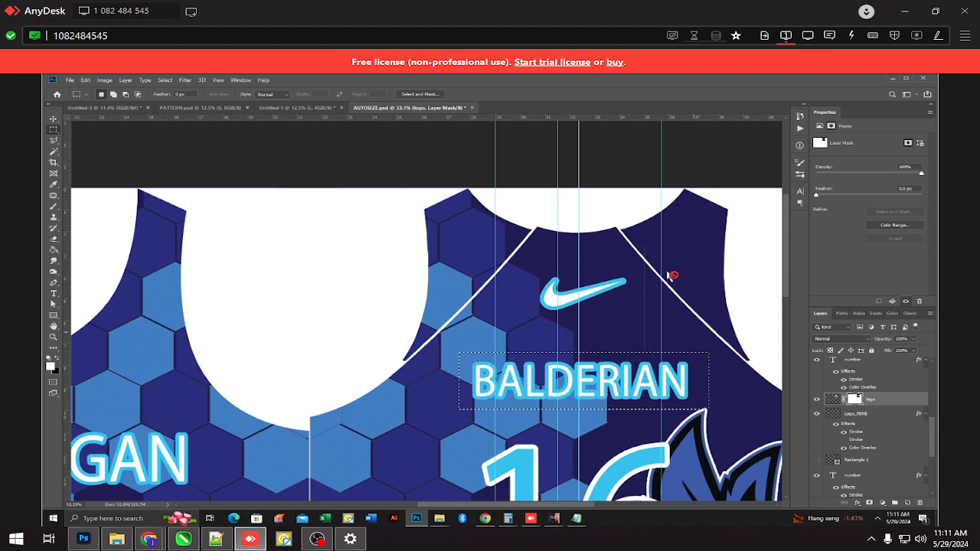
pyautogui.moveTo(634, 210); pyautogui.dragTo(697, 398)
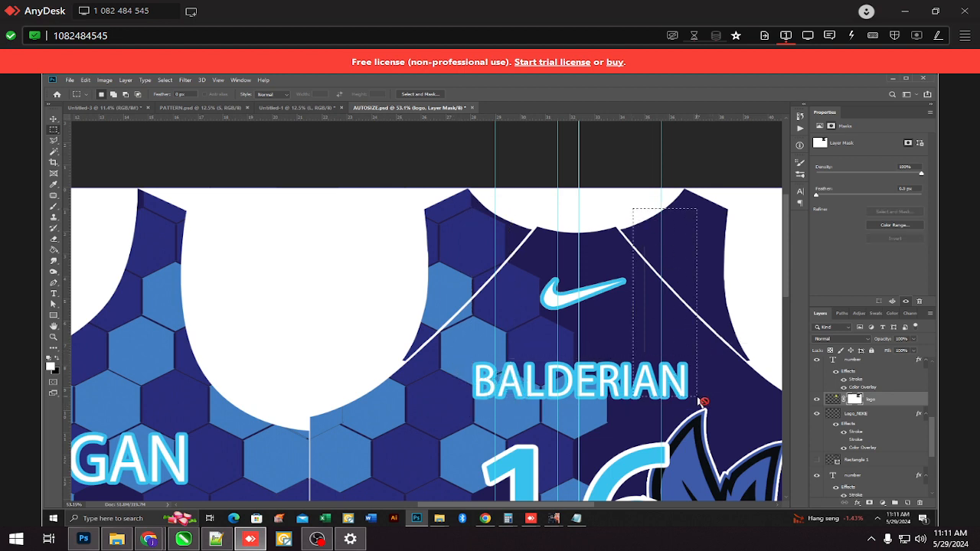
pyautogui.press('\\')
pyautogui.hotkey('ctrl', 'd')
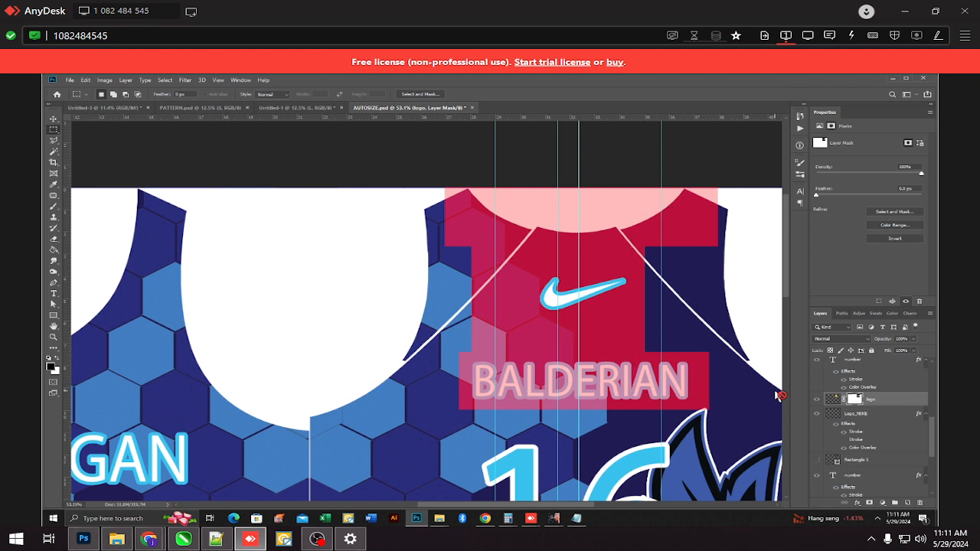
# Step: Clear the selection and try to turn off the red mask overlay on the logo layer
pyautogui.keyDown('ctrl'); pyautogui.click(819, 124); pyautogui.keyUp('ctrl')
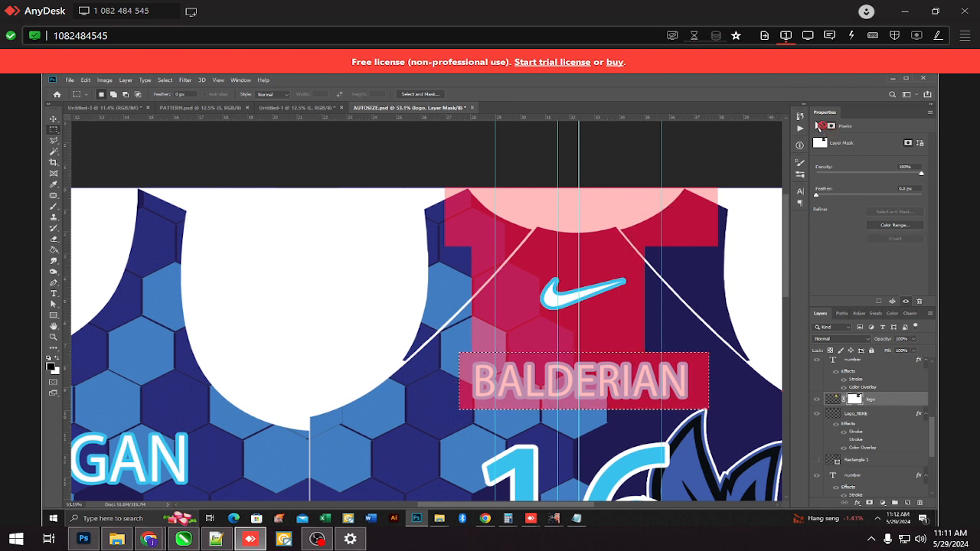
pyautogui.click(820, 125)
pyautogui.hotkey('ctrl', 'd')
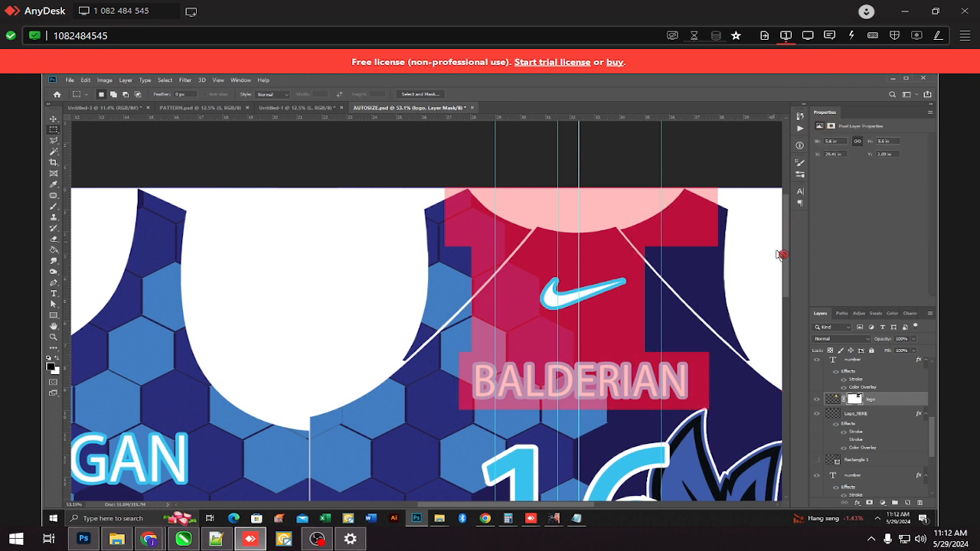
pyautogui.click(856, 403)
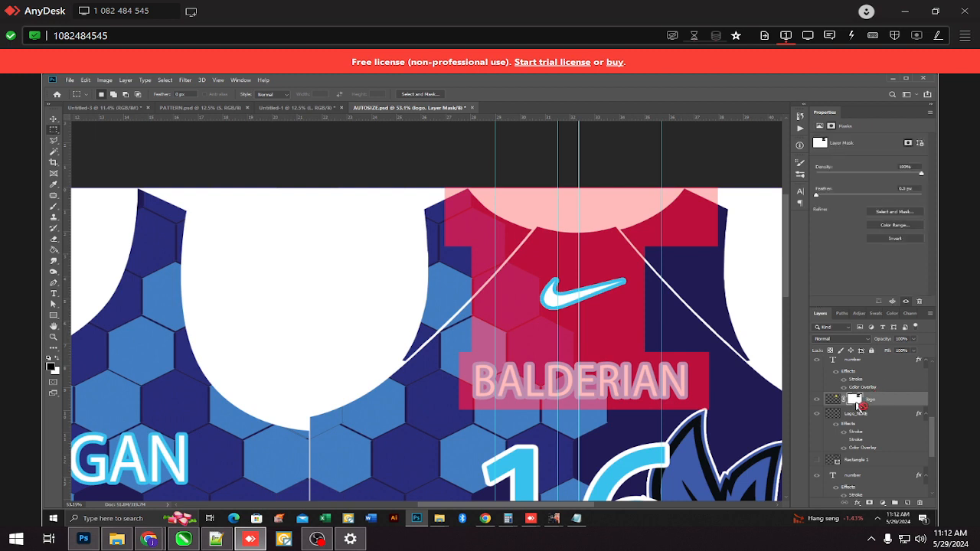
pyautogui.press('q')
pyautogui.press('q')
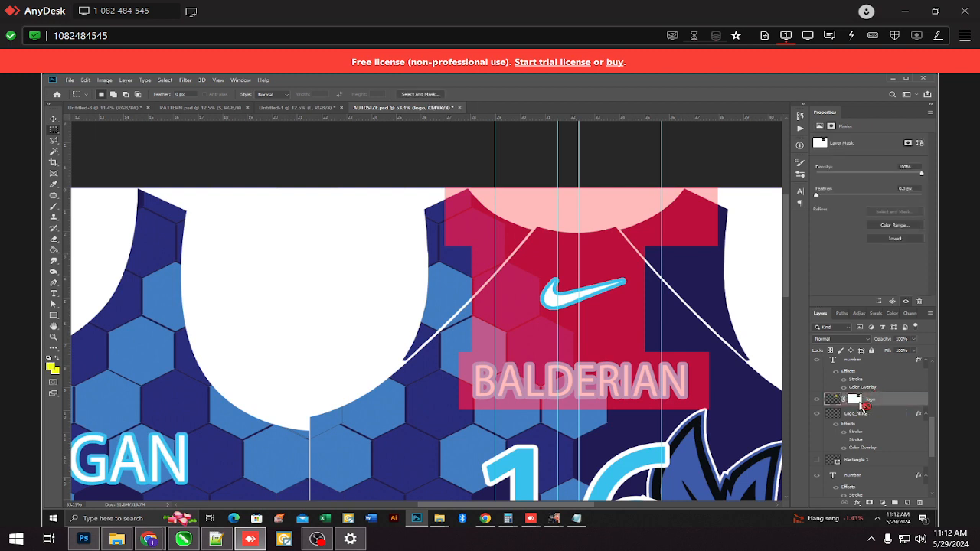
# Step: Discard the unsaved changes to AUTOSIZE.psd without quitting the program, and reopen the file with its layers kept editable
pyautogui.hotkey('ctrl', 'q')
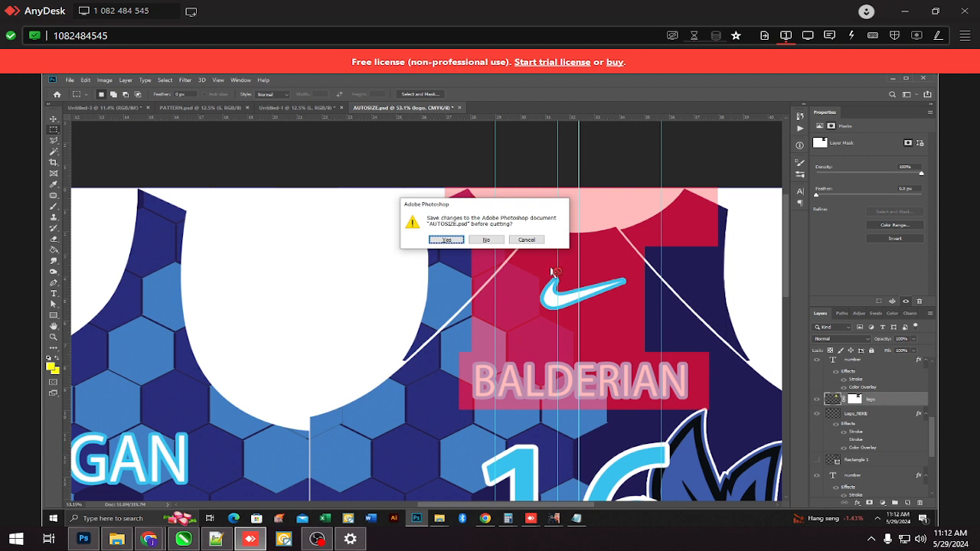
pyautogui.click(499, 240)
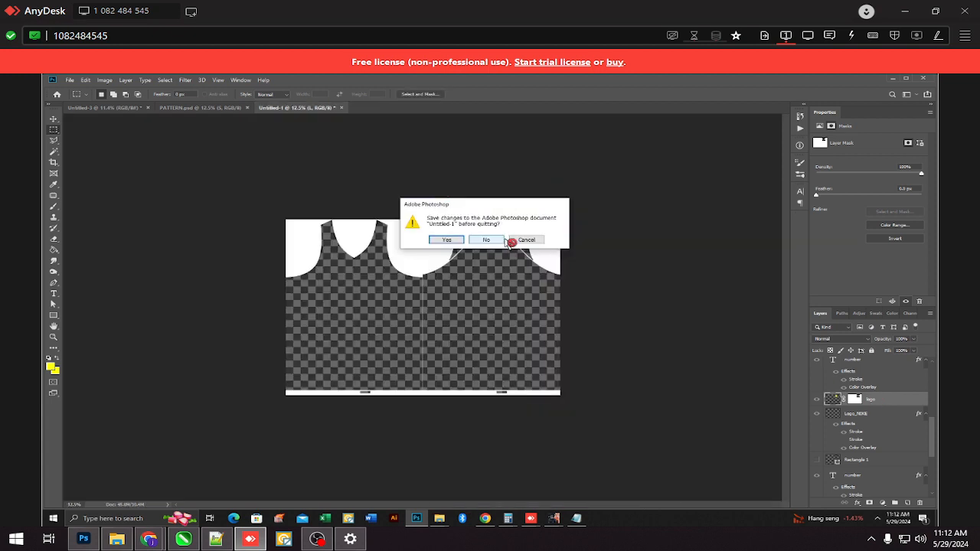
pyautogui.click(540, 242)
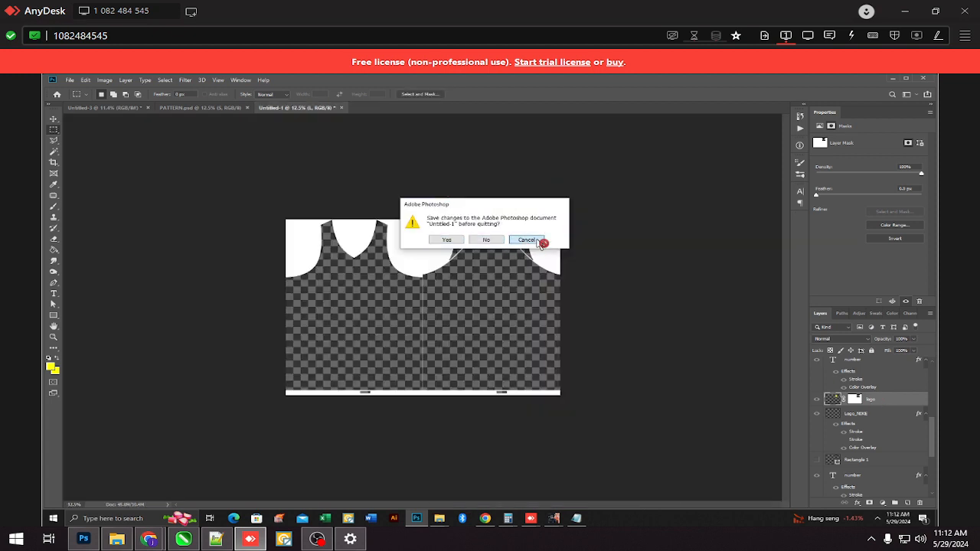
pyautogui.click(59, 93)
pyautogui.click(245, 241)
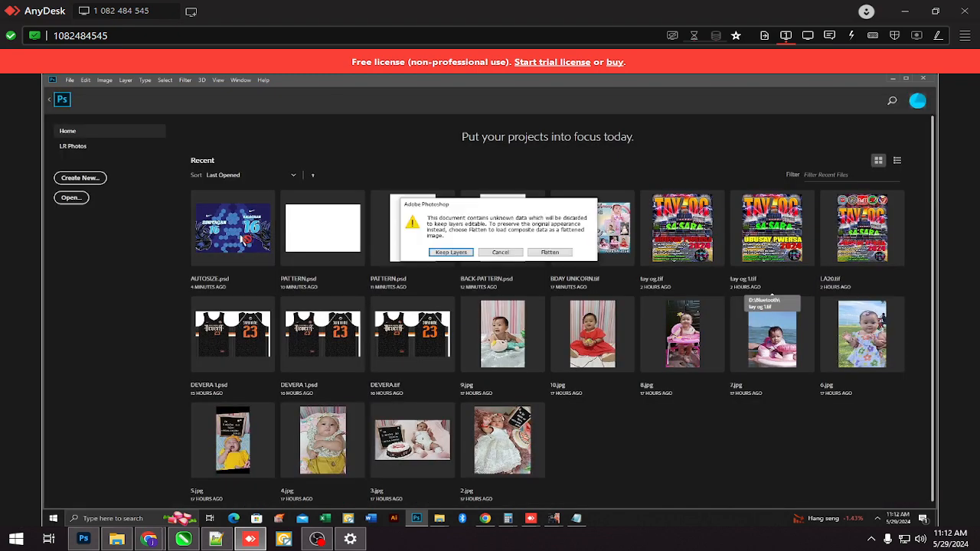
pyautogui.click(444, 253)
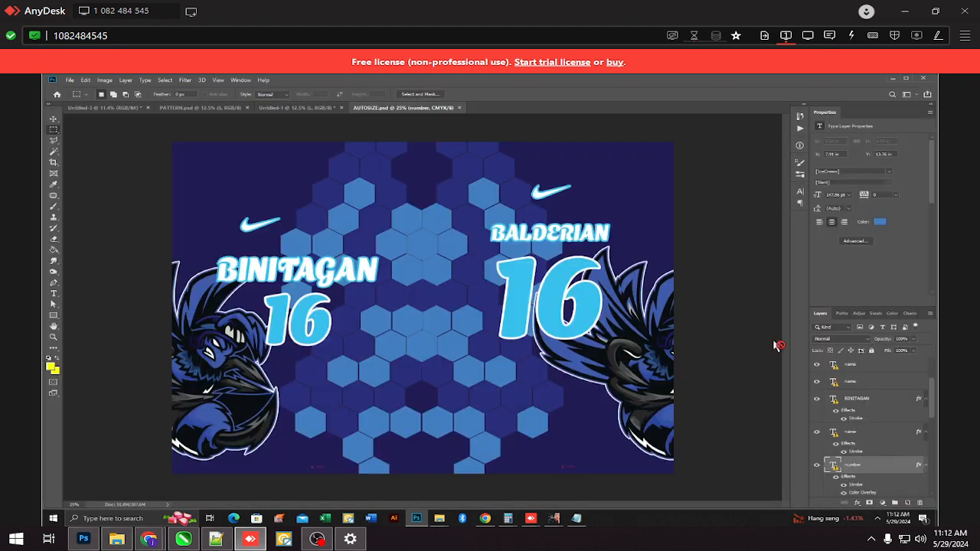
# Step: Substitute the missing fonts with Myriad Pro in the two small name labels, the front and back name layers, and the front number
pyautogui.doubleClick(841, 367)
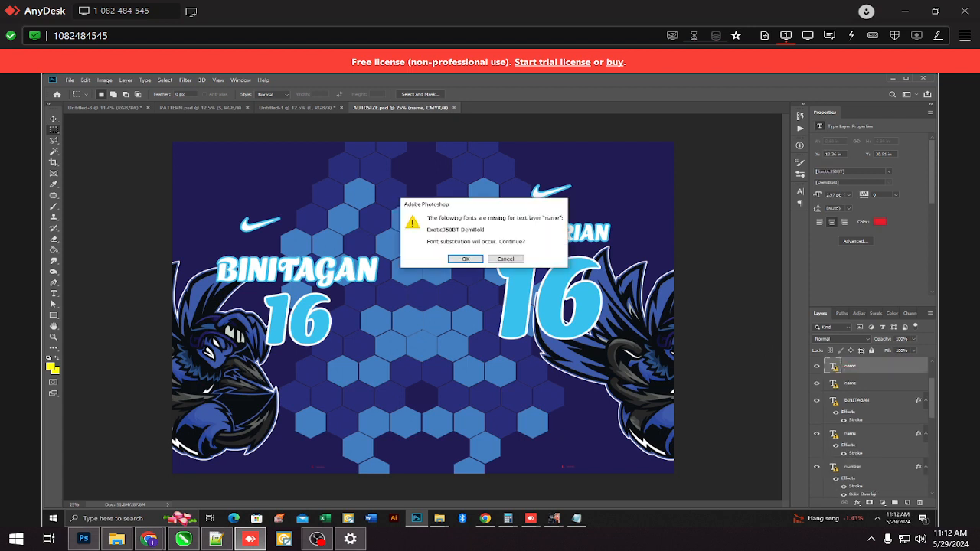
pyautogui.click(466, 259)
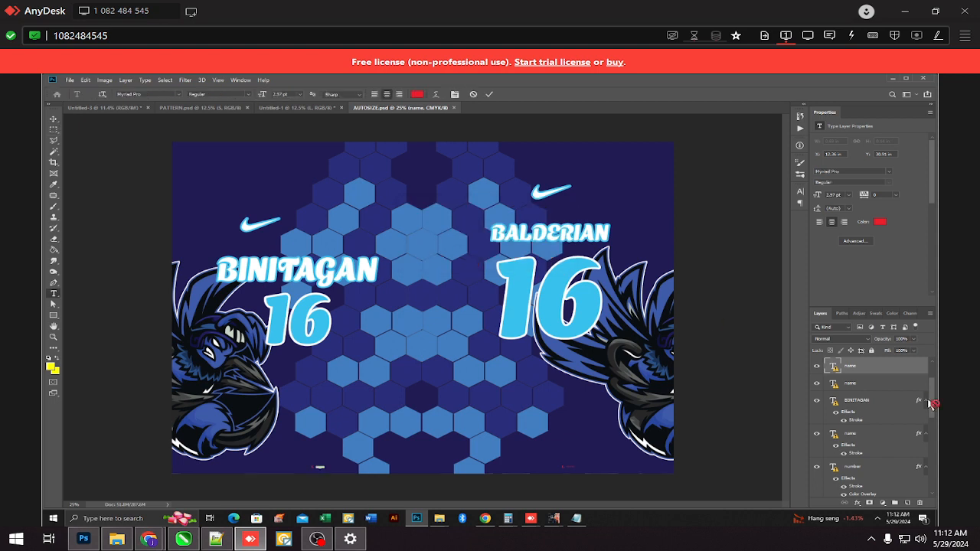
pyautogui.doubleClick(838, 386)
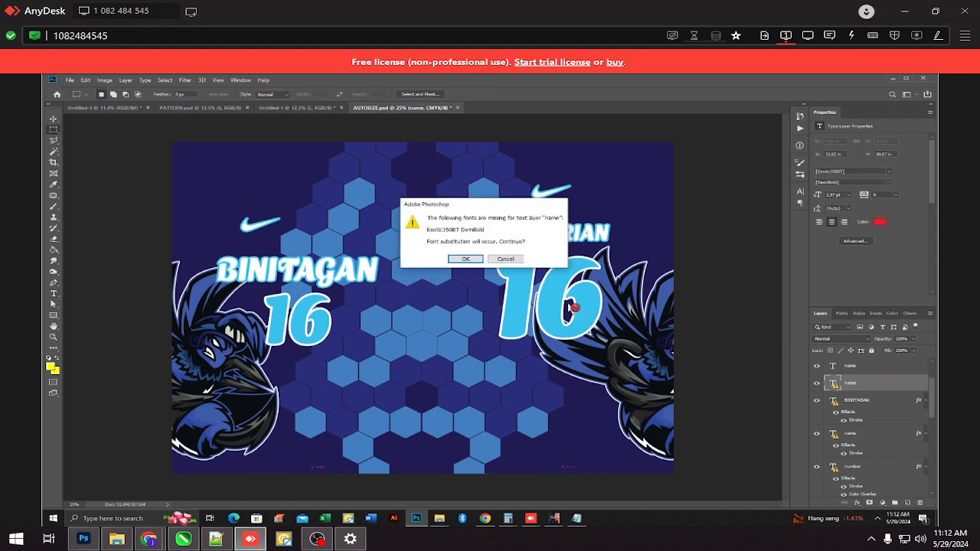
pyautogui.click(464, 261)
pyautogui.doubleClick(839, 402)
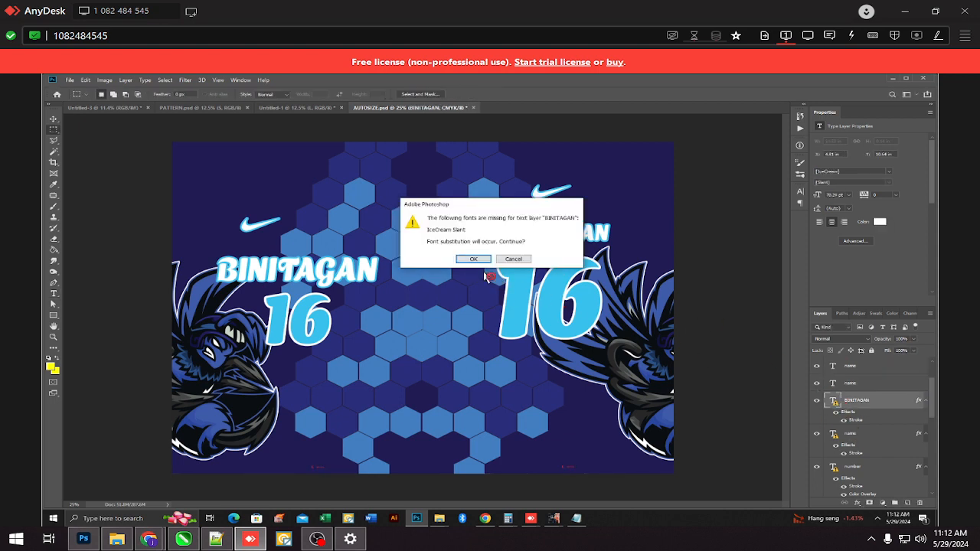
pyautogui.click(465, 260)
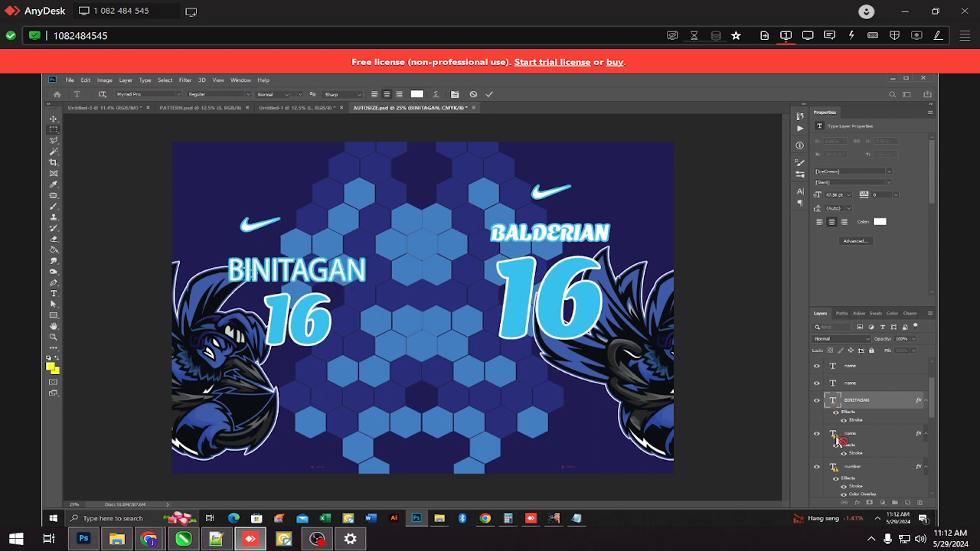
pyautogui.doubleClick(834, 434)
pyautogui.click(464, 260)
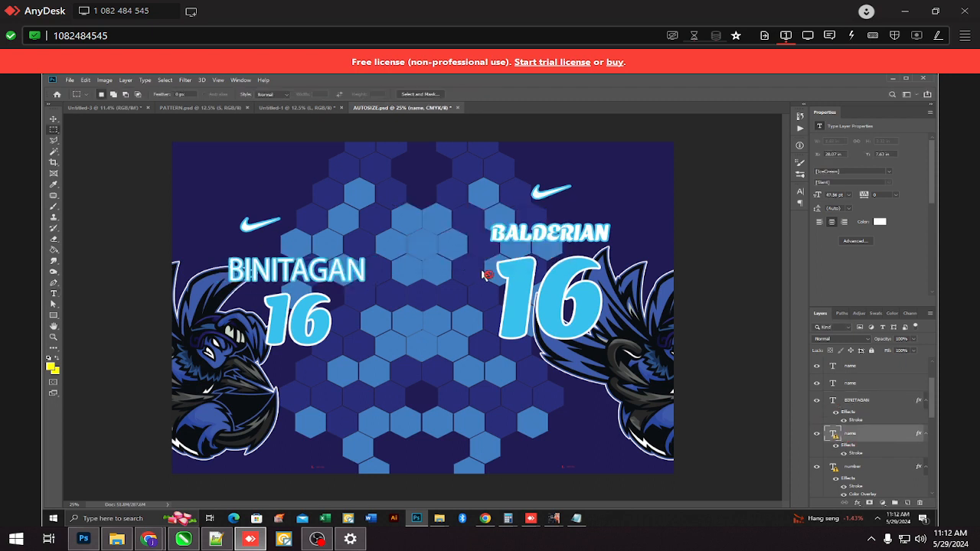
pyautogui.doubleClick(834, 466)
pyautogui.click(468, 260)
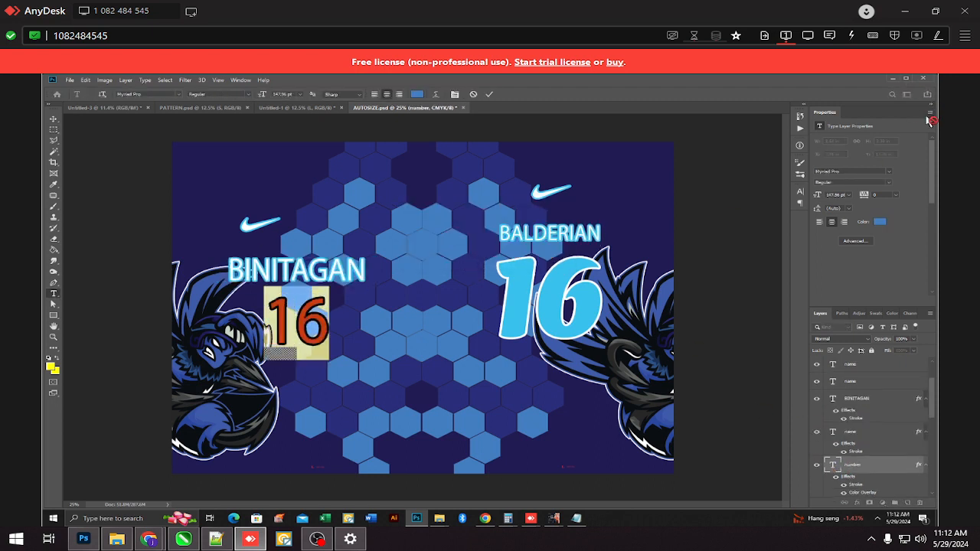
pyautogui.click(929, 112)
pyautogui.click(921, 278)
pyautogui.click(929, 313)
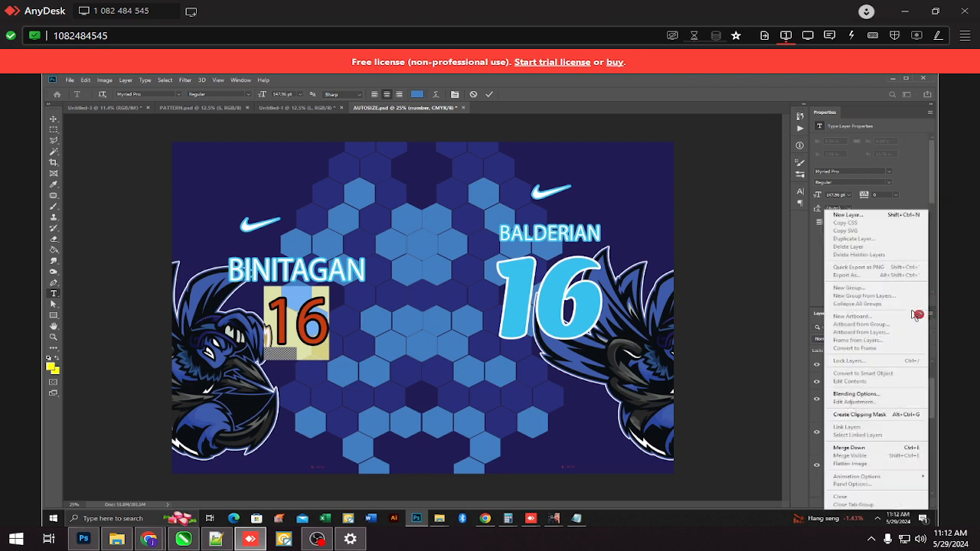
pyautogui.click(940, 115)
pyautogui.click(931, 113)
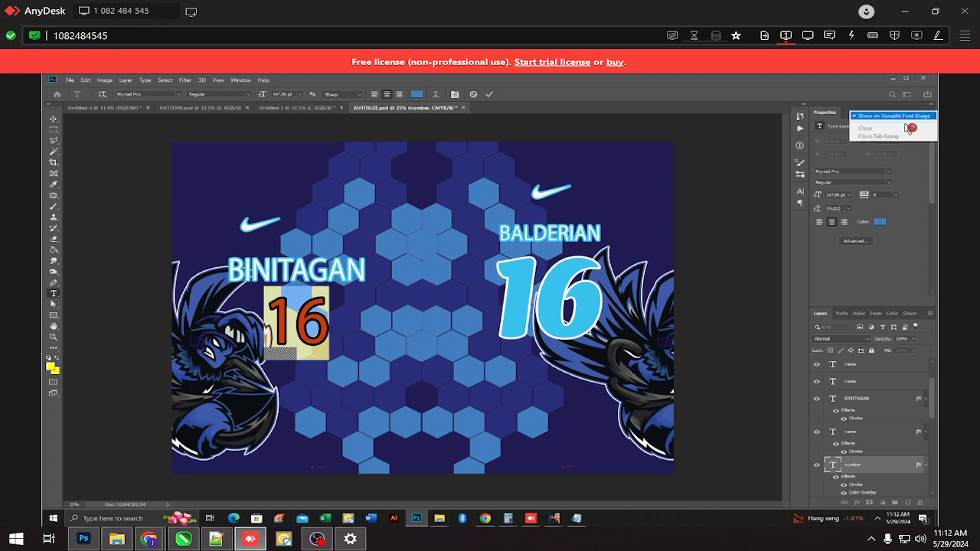
# Step: Substitute the missing font with Myriad Pro in the back number layer and finish the text edit
pyautogui.click(908, 316)
pyautogui.scroll(-5, 937, 402)
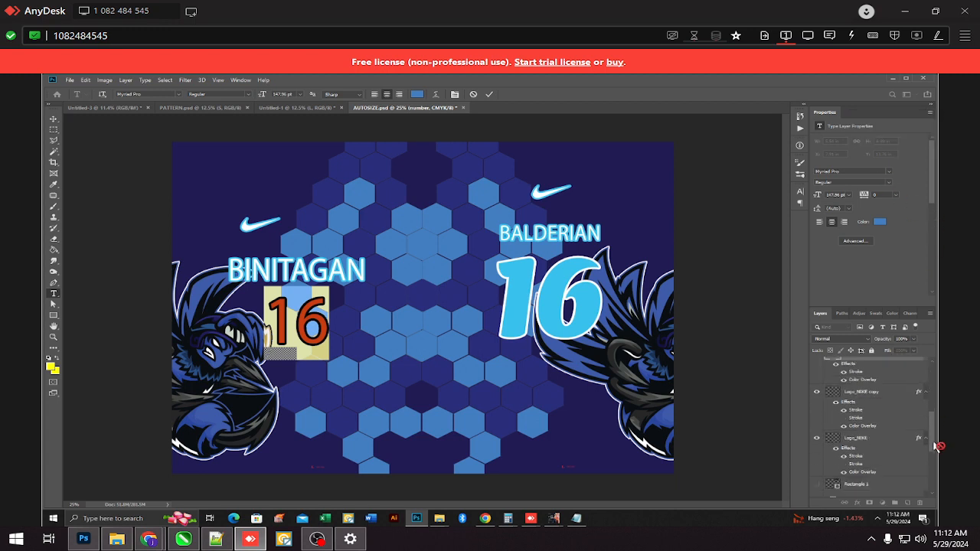
pyautogui.doubleClick(839, 438)
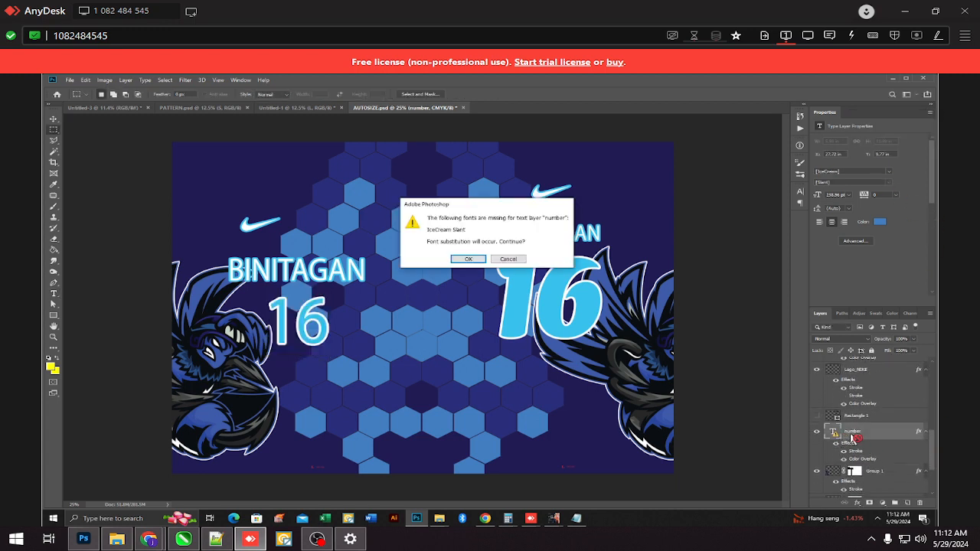
pyautogui.click(487, 262)
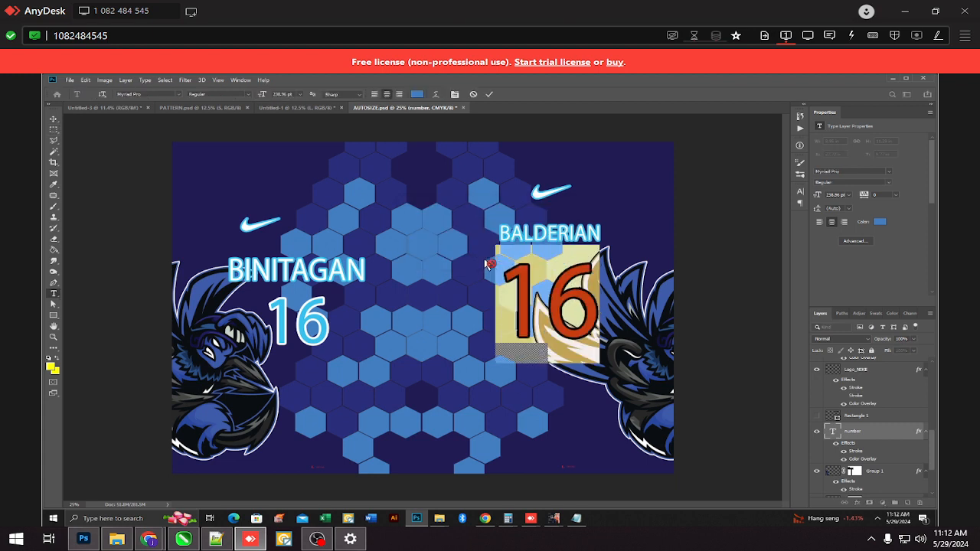
pyautogui.click(692, 241)
pyautogui.press('m')
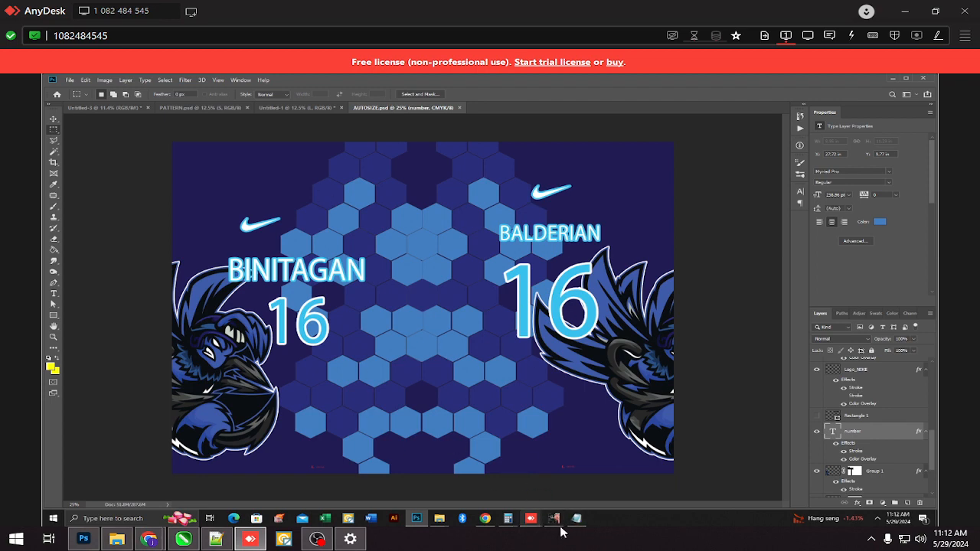
pyautogui.moveTo(553, 519)
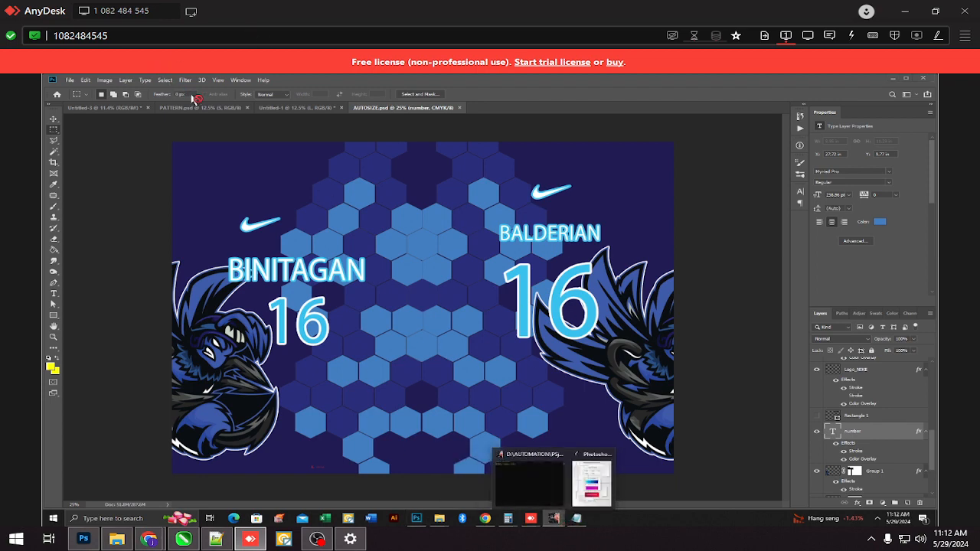
pyautogui.click(201, 107)
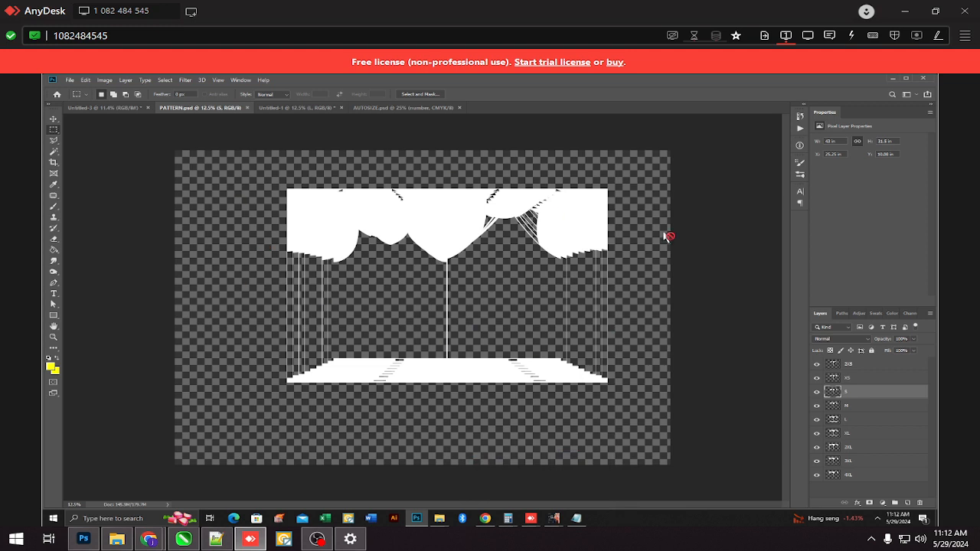
pyautogui.click(394, 107)
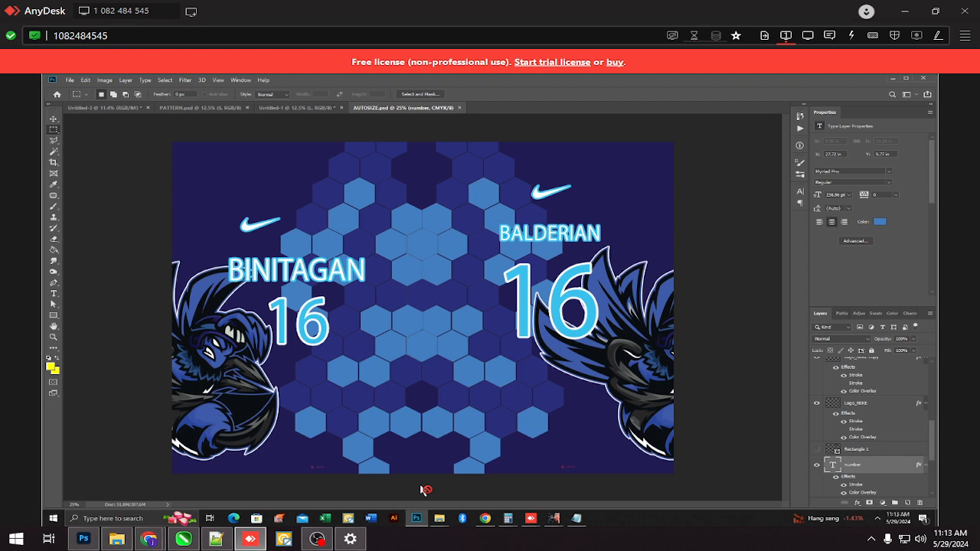
pyautogui.click(216, 108)
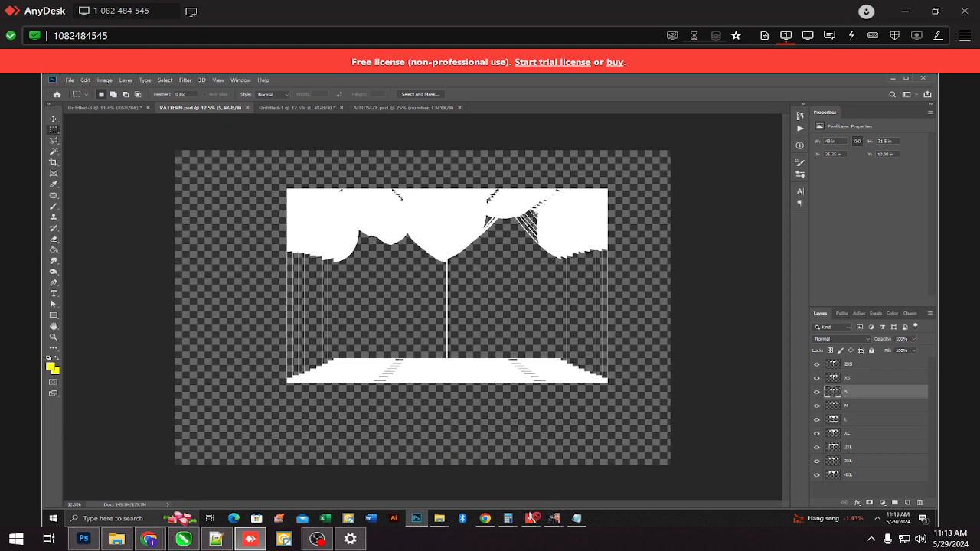
# Step: Switch to the Photoshop Automation app, view its garment type list, and open the Settings Manager
pyautogui.moveTo(553, 518)
pyautogui.click(615, 463)
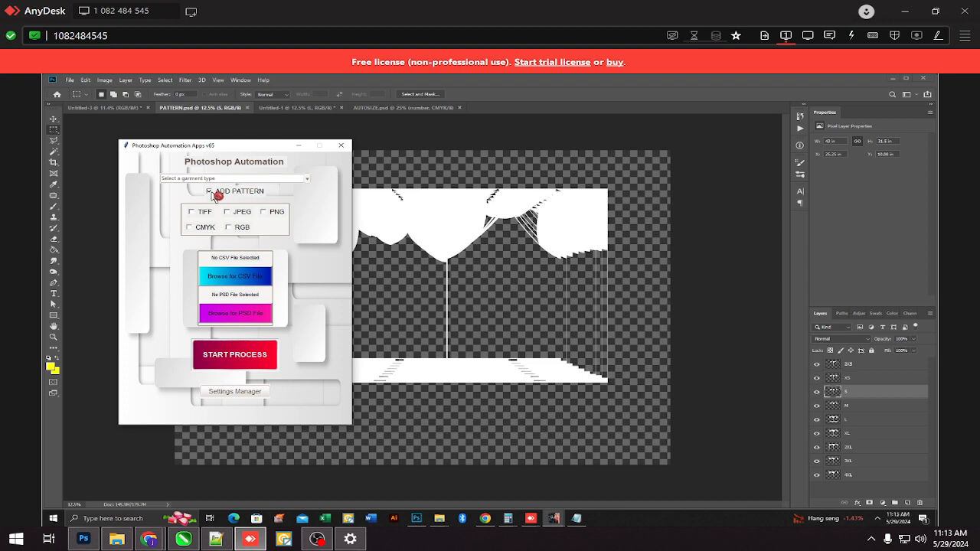
pyautogui.click(307, 179)
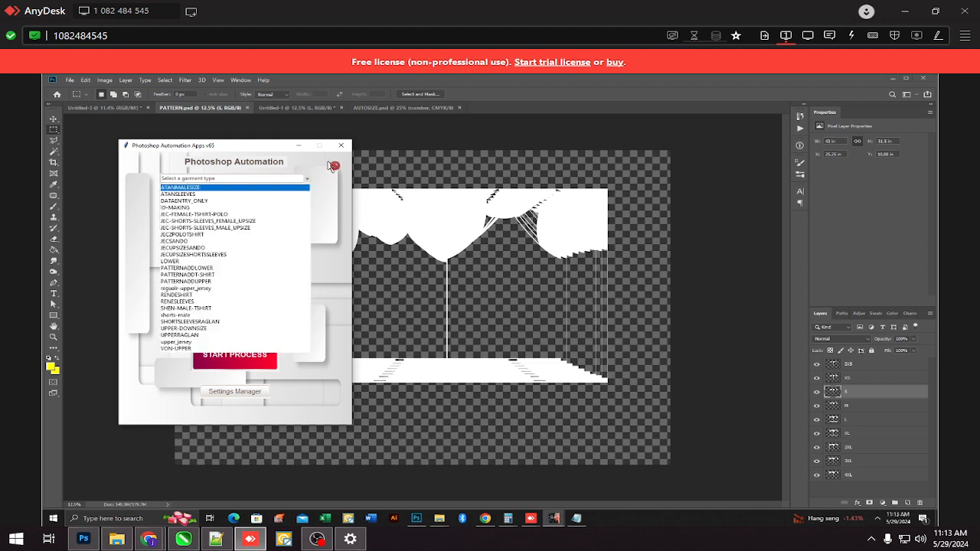
pyautogui.click(331, 166)
pyautogui.click(236, 392)
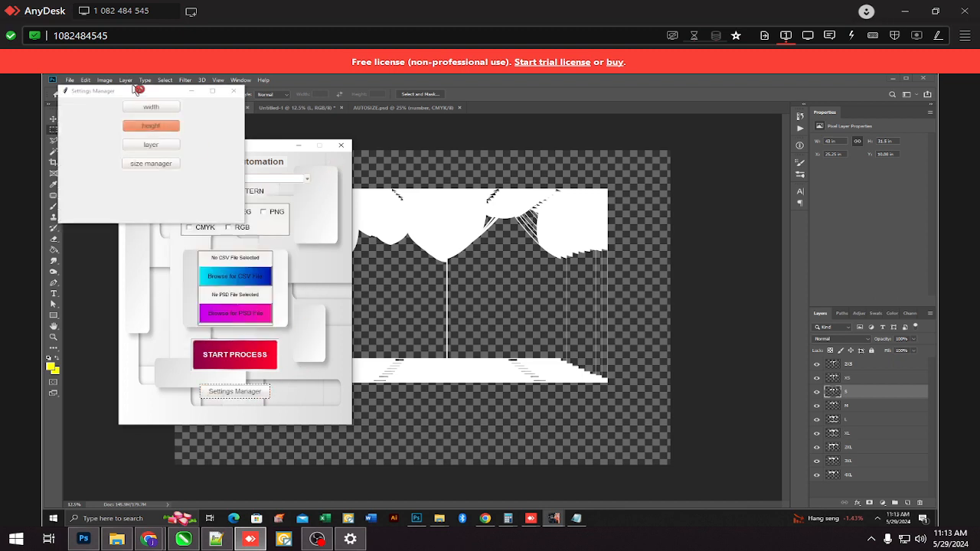
pyautogui.moveTo(138, 89); pyautogui.dragTo(588, 194)
# Step: Substitute the missing fonts with Myriad Pro in the two label text layers of AUTOSIZE.psd
pyautogui.click(413, 108)
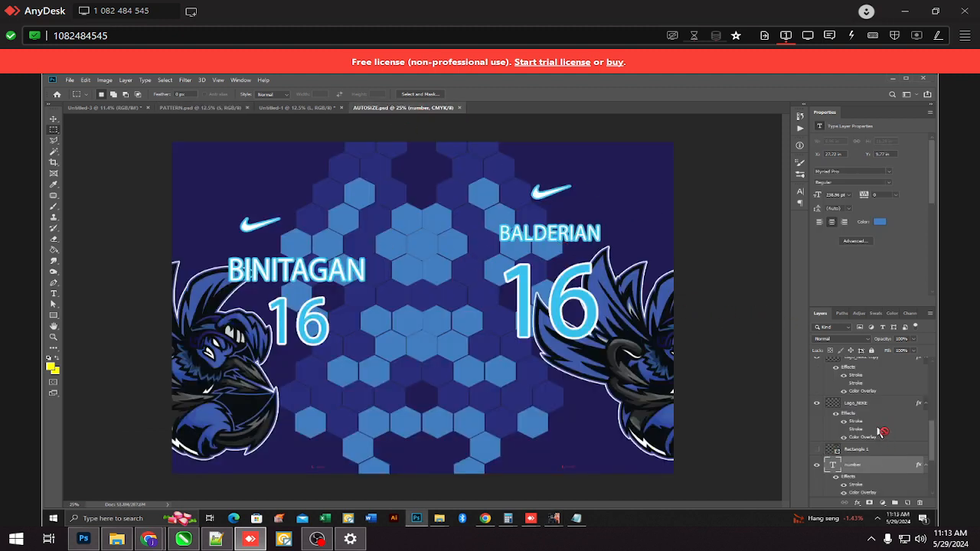
pyautogui.scroll(10, 877, 429)
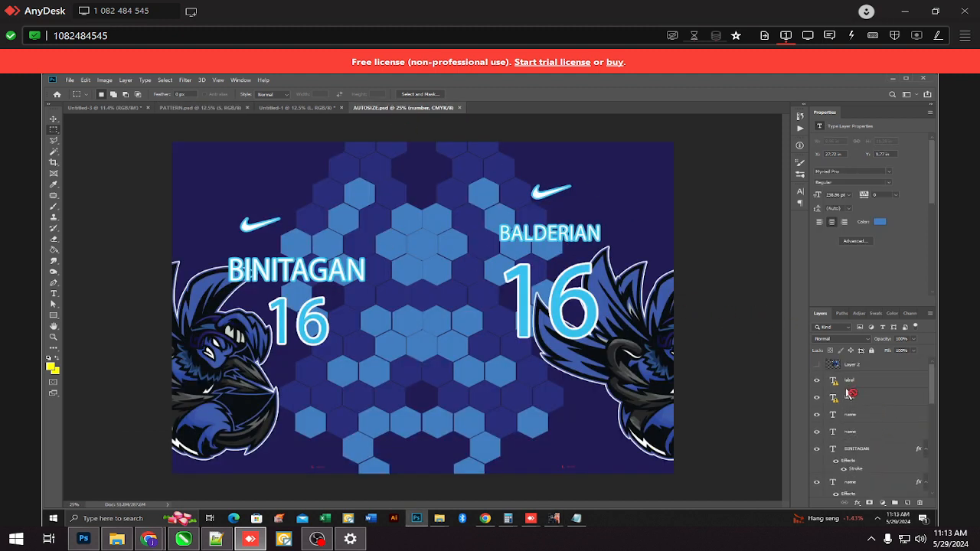
pyautogui.doubleClick(834, 382)
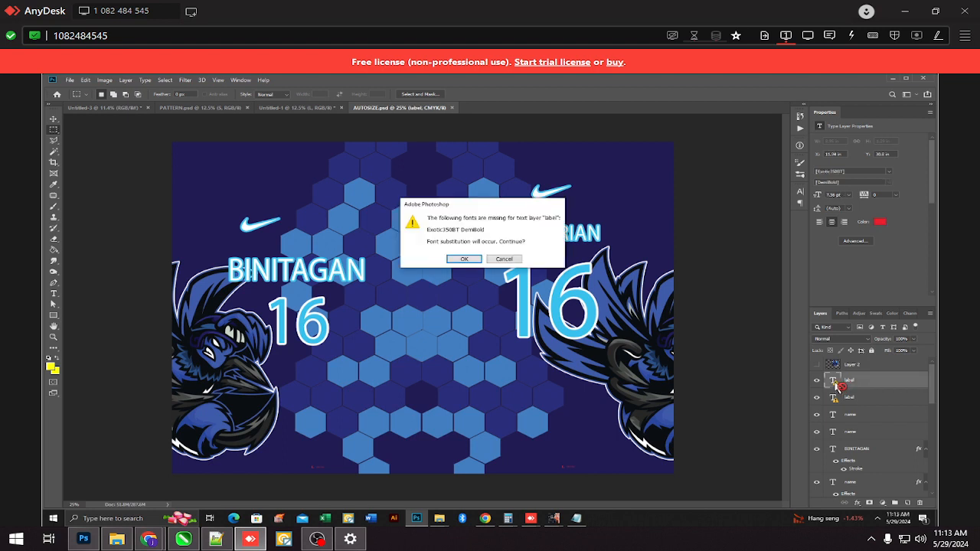
pyautogui.click(464, 259)
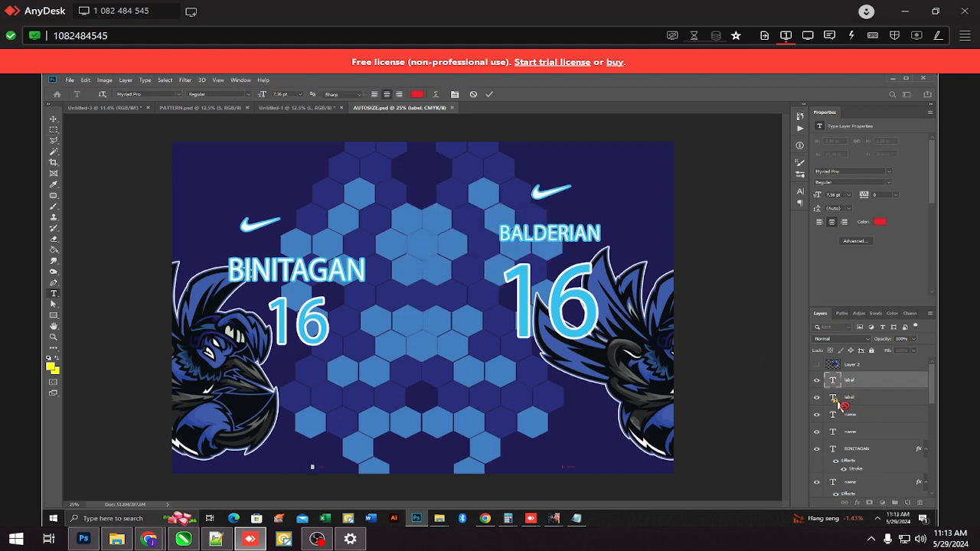
pyautogui.doubleClick(839, 400)
pyautogui.click(468, 261)
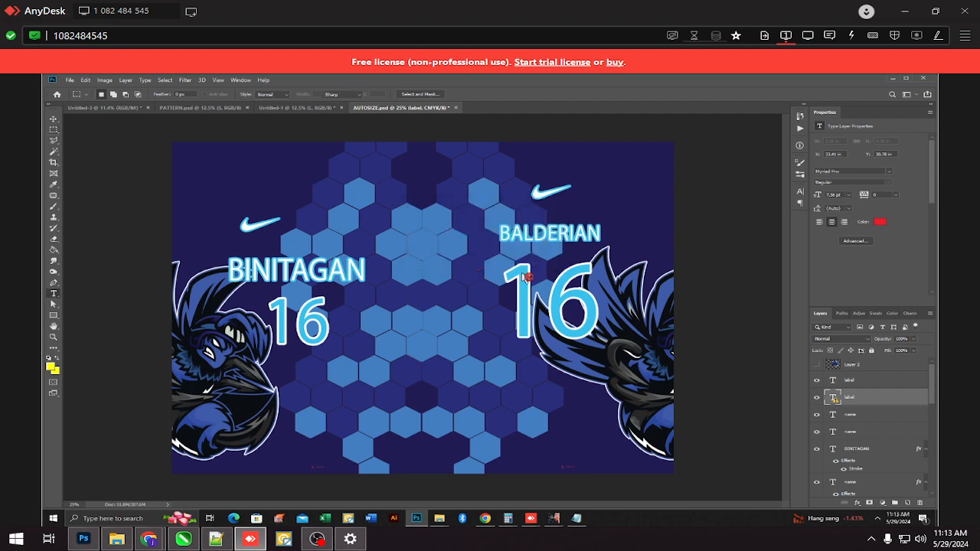
# Step: Copy the size S pattern layer from PATTERN.psd onto the jersey design in AUTOSIZE.psd
pyautogui.click(196, 108)
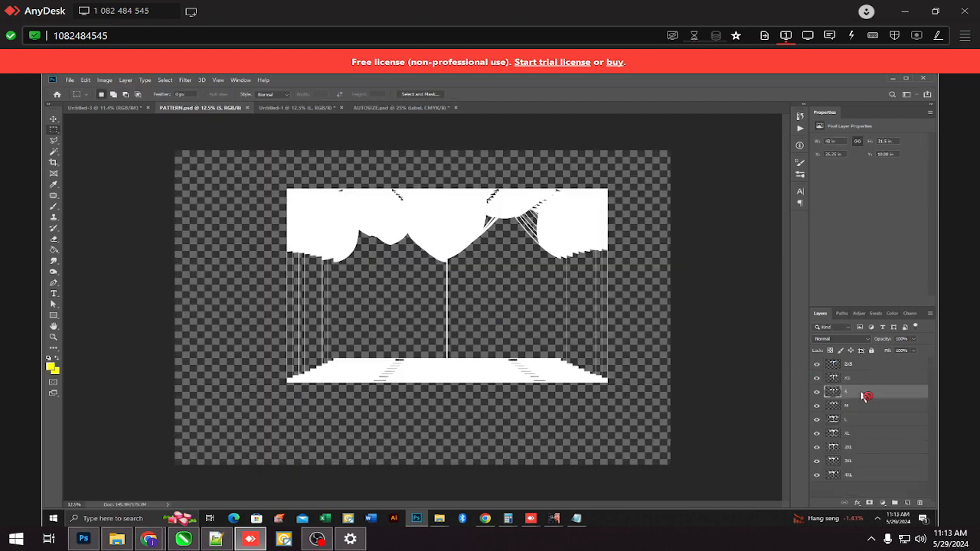
pyautogui.moveTo(865, 395); pyautogui.dragTo(399, 221)
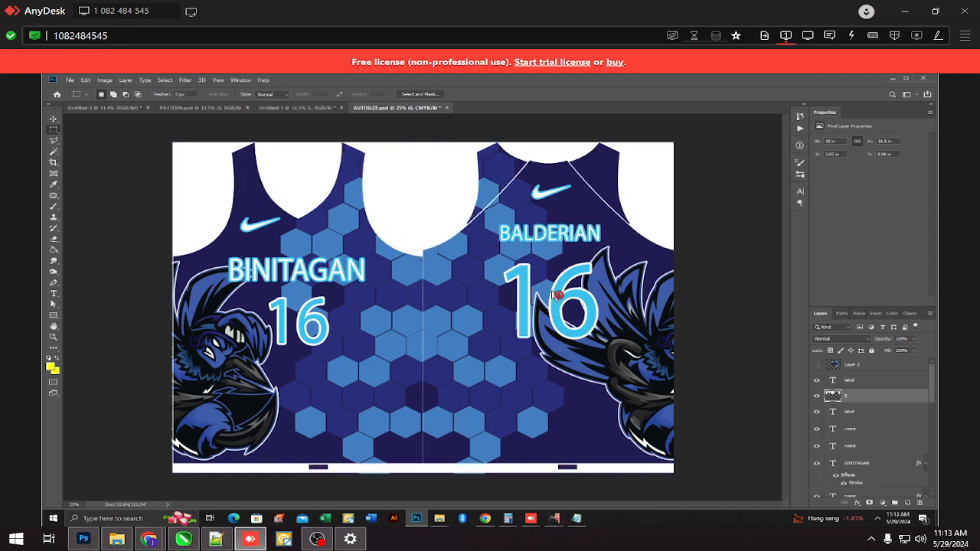
# Step: View the width settings in the automation app's Settings Manager, close them, and open the layer settings
pyautogui.moveTo(556, 523)
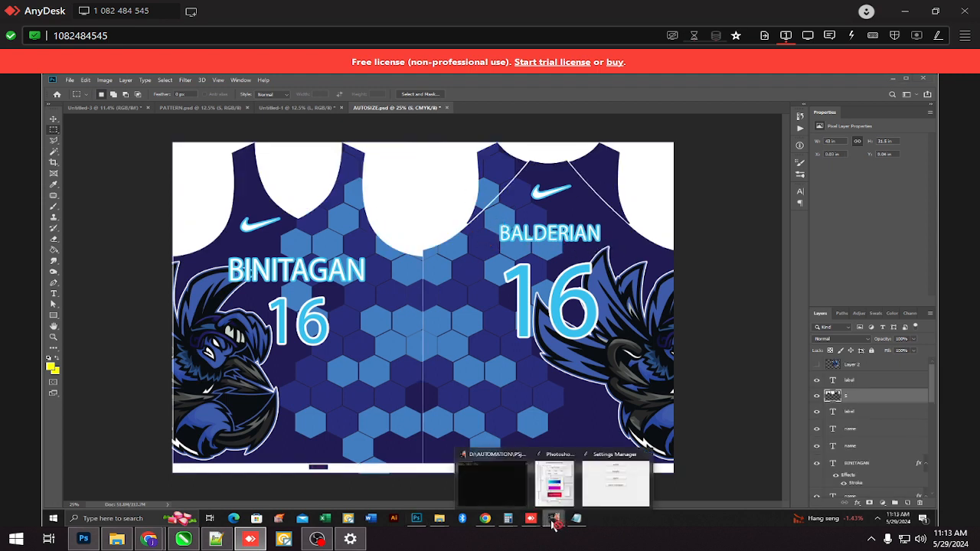
pyautogui.click(620, 478)
pyautogui.click(609, 217)
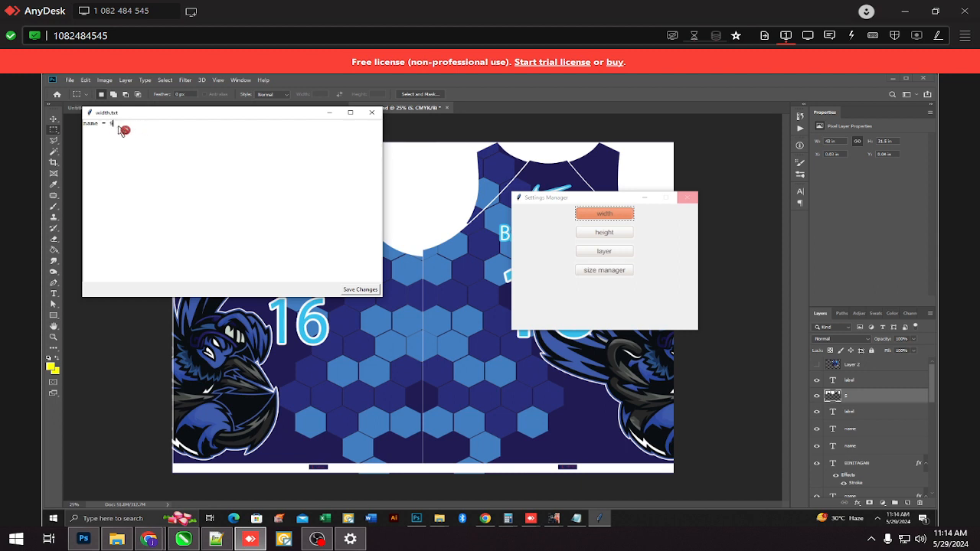
pyautogui.click(374, 114)
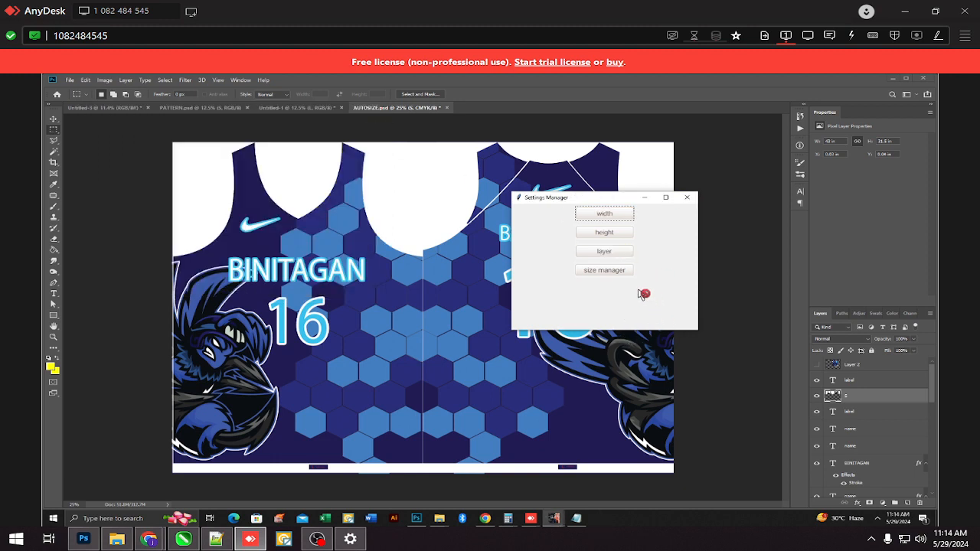
pyautogui.click(603, 255)
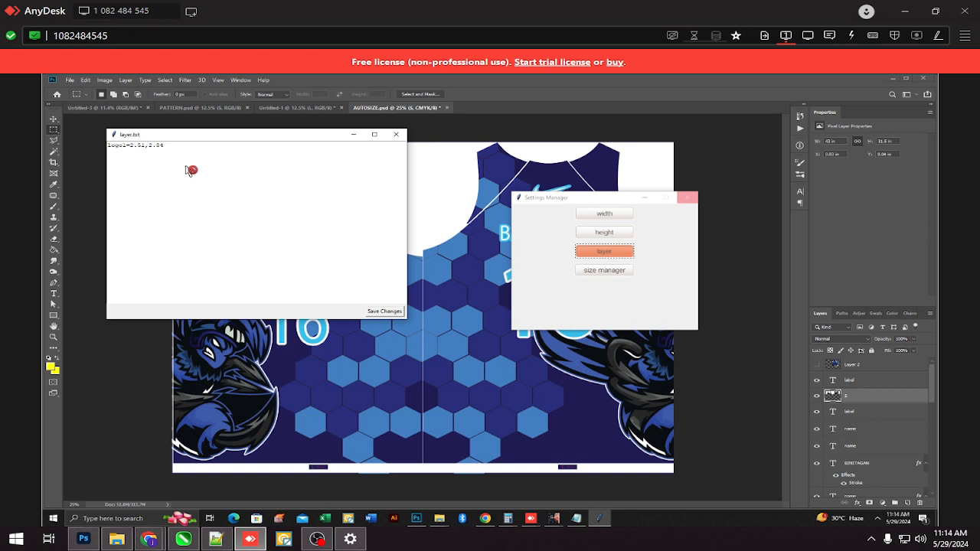
# Step: Draw a circle about 664 px wide below the back number with the Ellipse tool and fill it with yellow
pyautogui.click(55, 317)
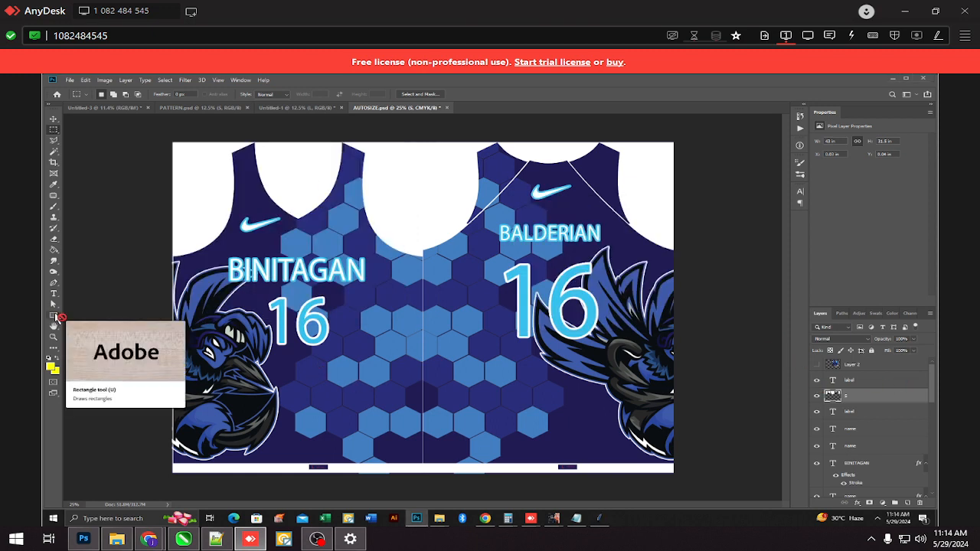
pyautogui.click(55, 315)
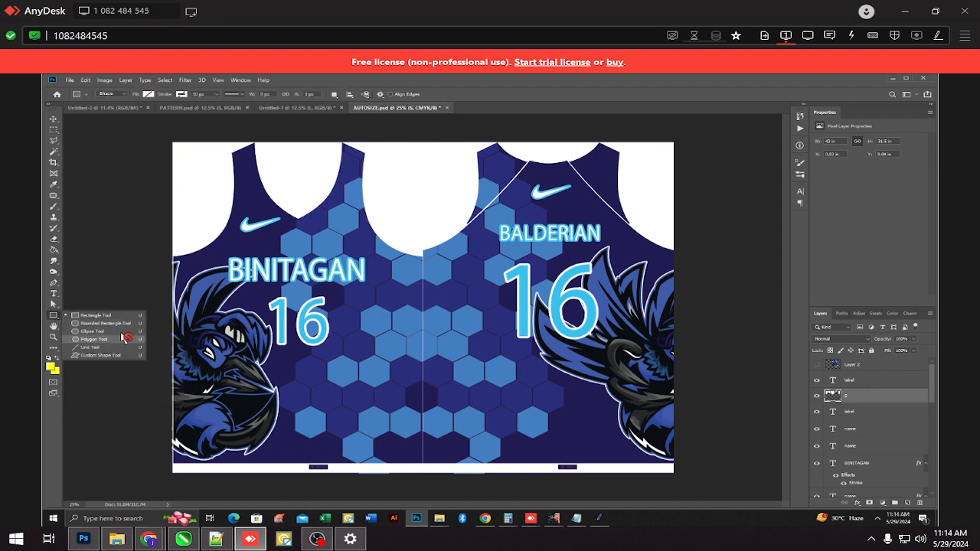
pyautogui.click(126, 332)
pyautogui.moveTo(491, 375); pyautogui.dragTo(524, 407)
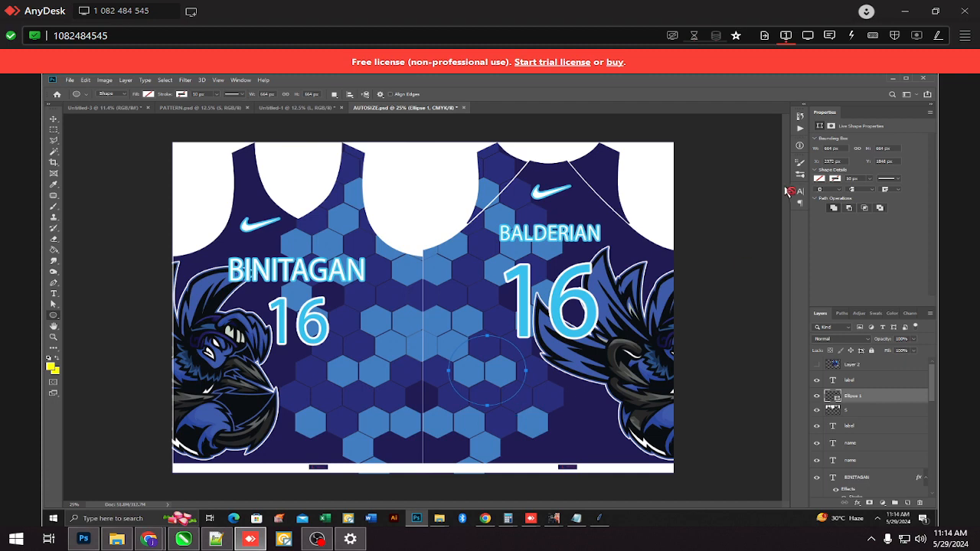
pyautogui.click(820, 178)
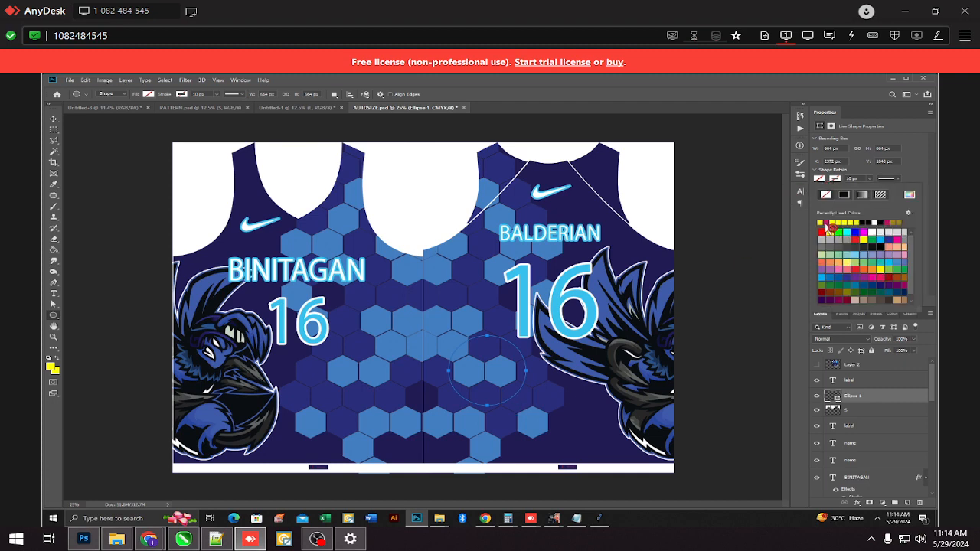
pyautogui.click(829, 222)
# Step: Rasterize the yellow circle's shape layer and rename it logo1
pyautogui.click(859, 403)
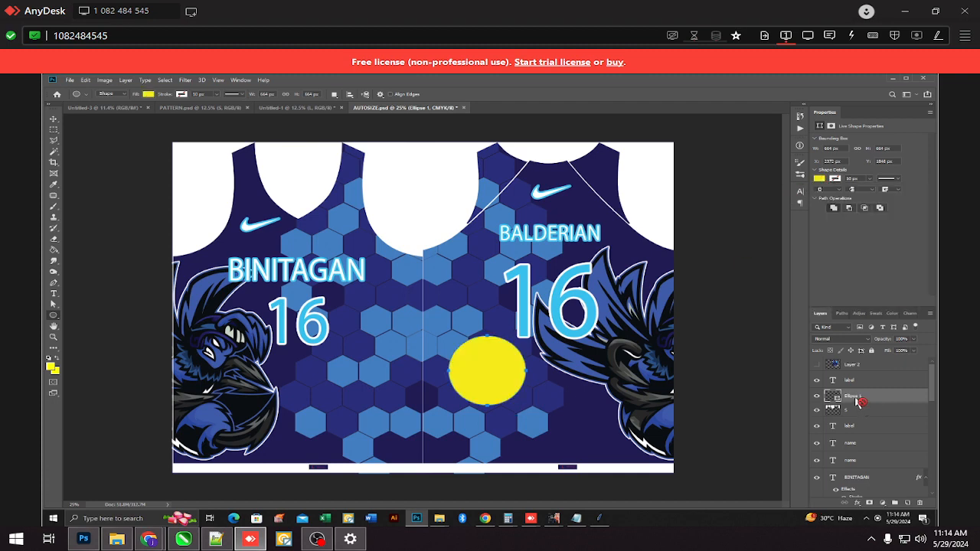
pyautogui.rightClick(858, 404)
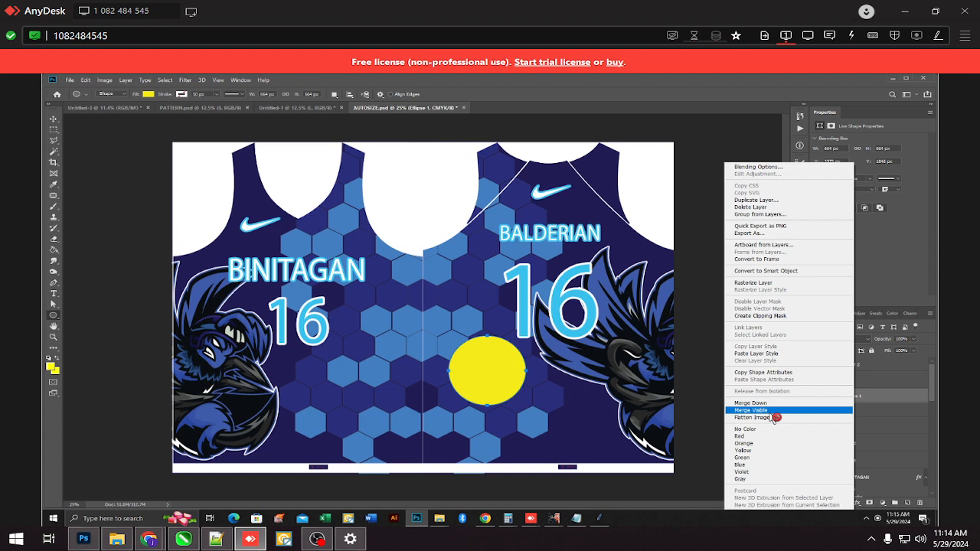
pyautogui.click(751, 282)
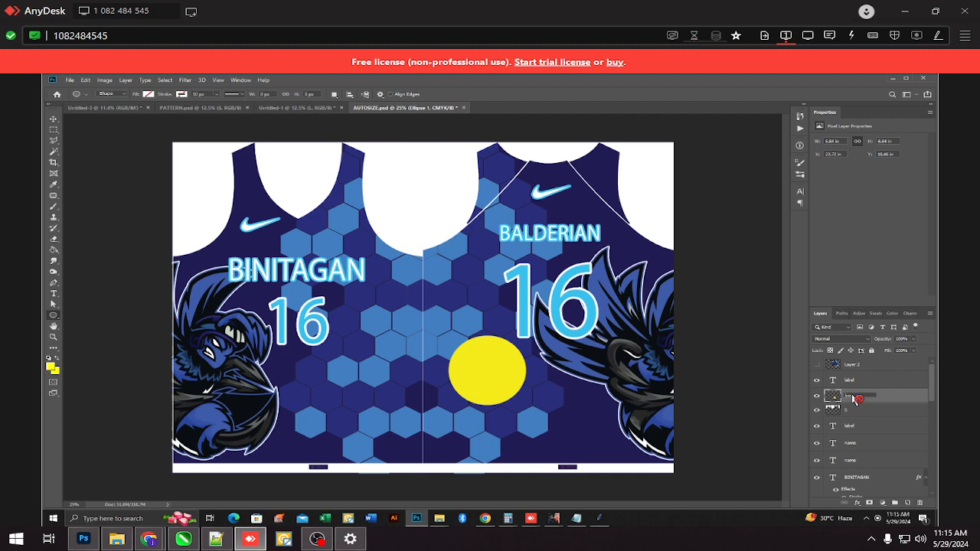
pyautogui.write('logo')
pyautogui.press('Return')
pyautogui.doubleClick(854, 399)
pyautogui.write('logo1')
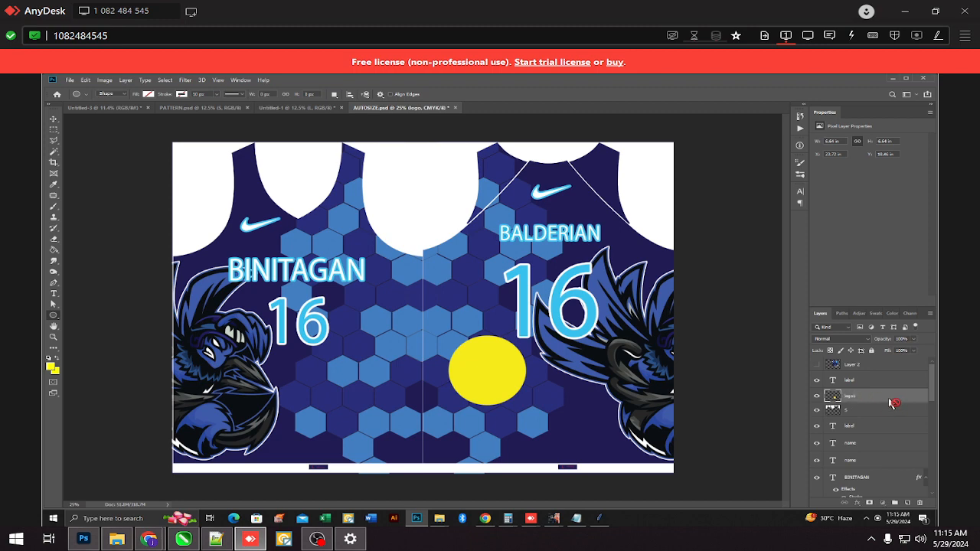
pyautogui.press('Return')
# Step: Check the logo1 layer's size with Free Transform, and save the entry logo1=4,4 in layer.txt
pyautogui.hotkey('ctrl', 't')
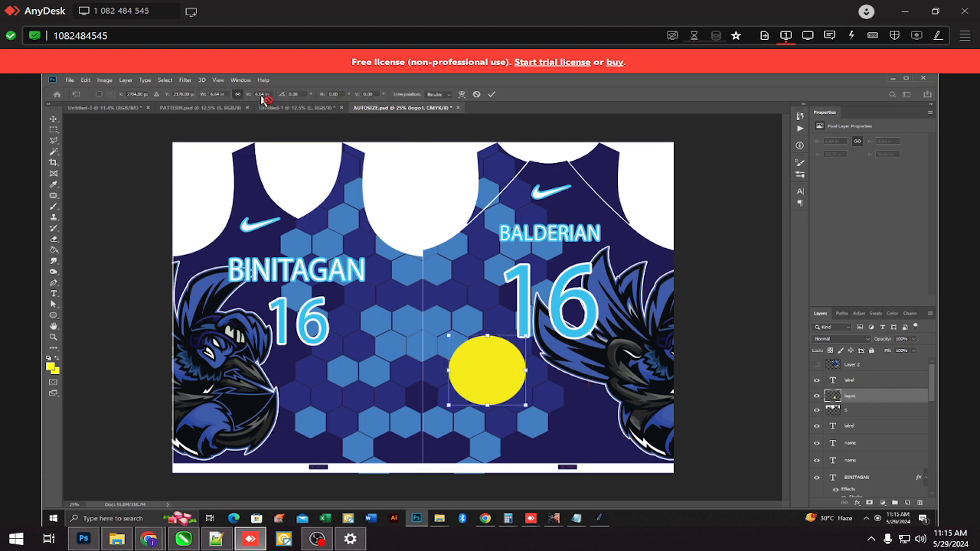
pyautogui.click(601, 520)
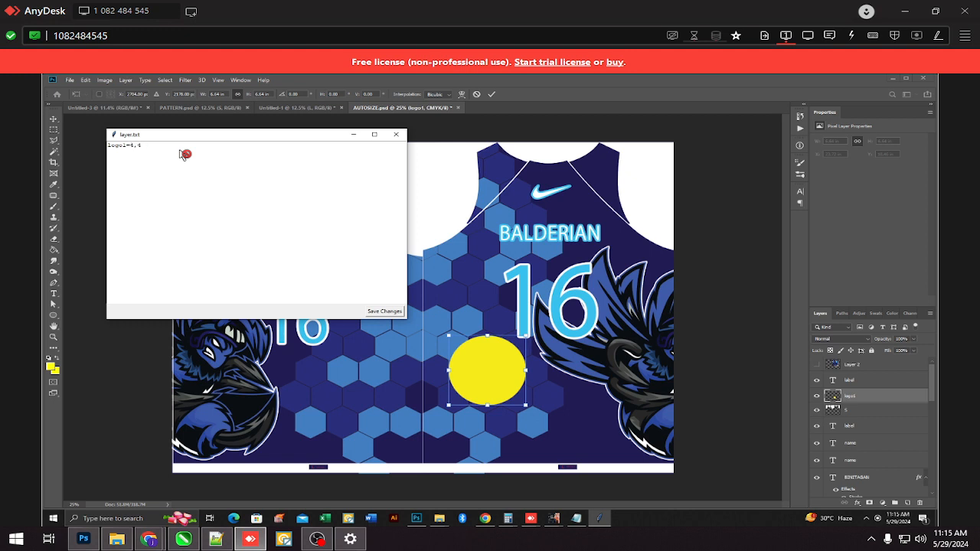
pyautogui.click(383, 311)
pyautogui.click(396, 134)
pyautogui.click(492, 95)
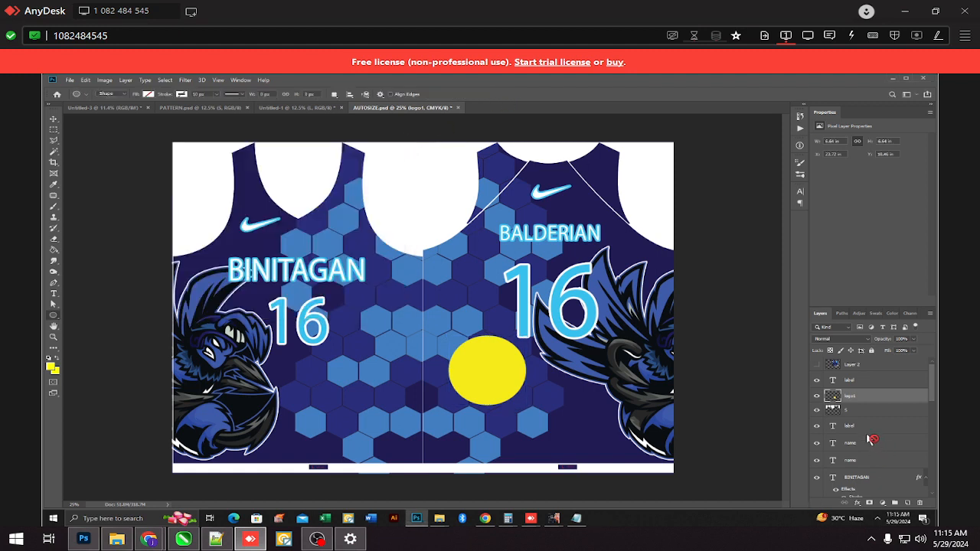
# Step: Close the Properties panel to enlarge the layer list, and hide the size S pattern layer
pyautogui.click(929, 114)
pyautogui.click(911, 125)
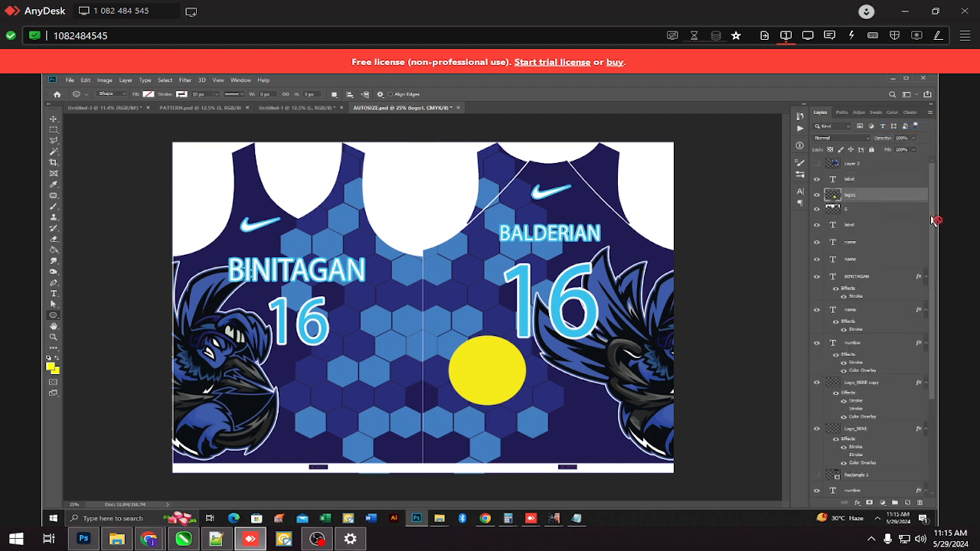
pyautogui.click(818, 210)
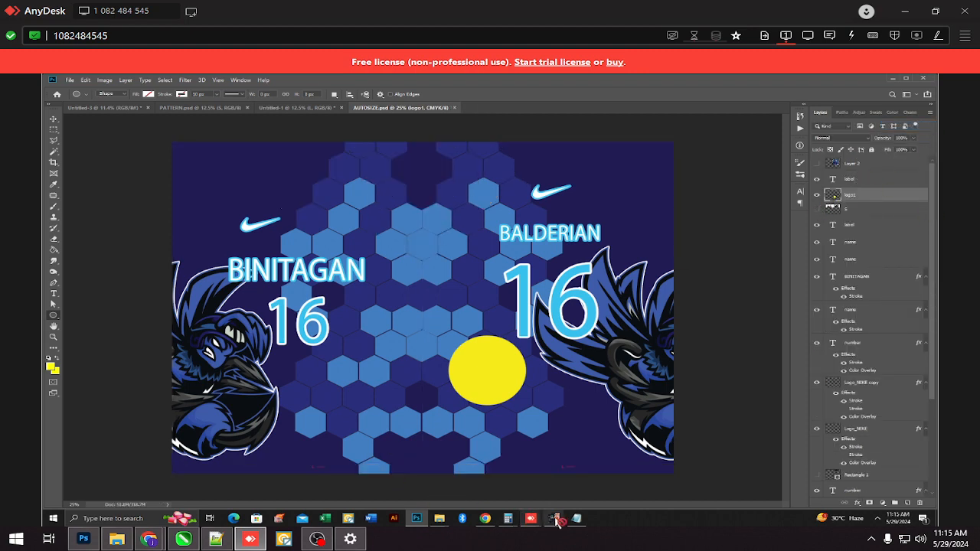
# Step: Switch to Photoshop Automation Apps and choose the PATTERNADDUPPER garment type with TIFF output in CMYK
pyautogui.moveTo(553, 526)
pyautogui.click(564, 494)
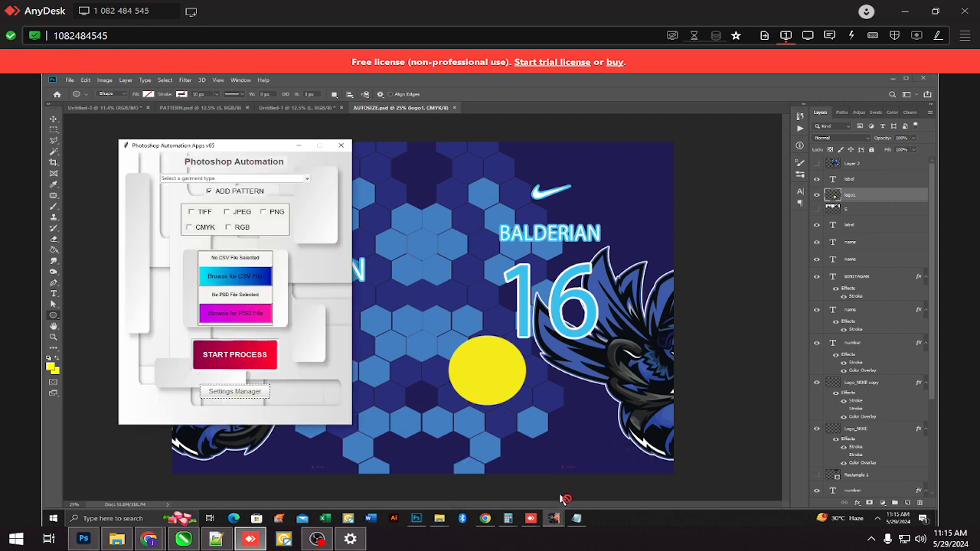
pyautogui.click(304, 182)
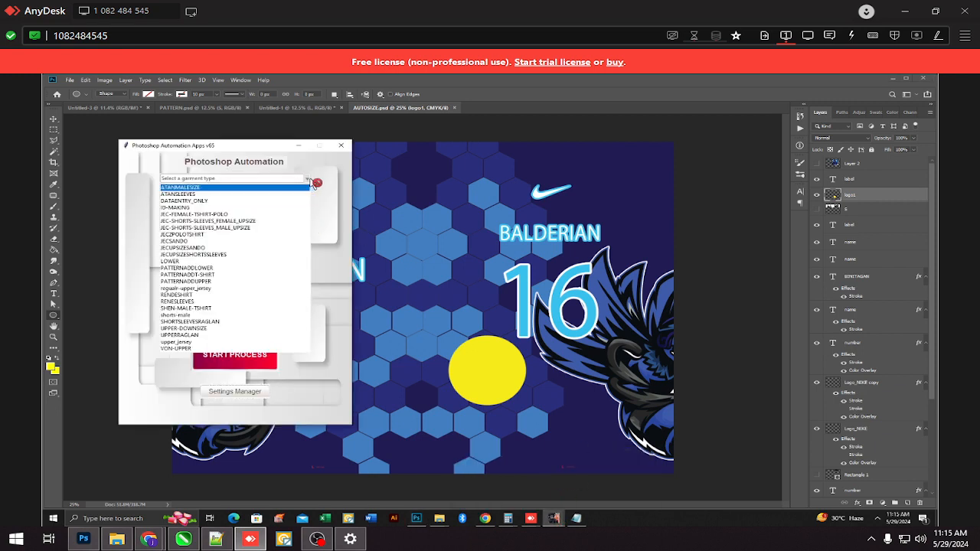
pyautogui.click(227, 283)
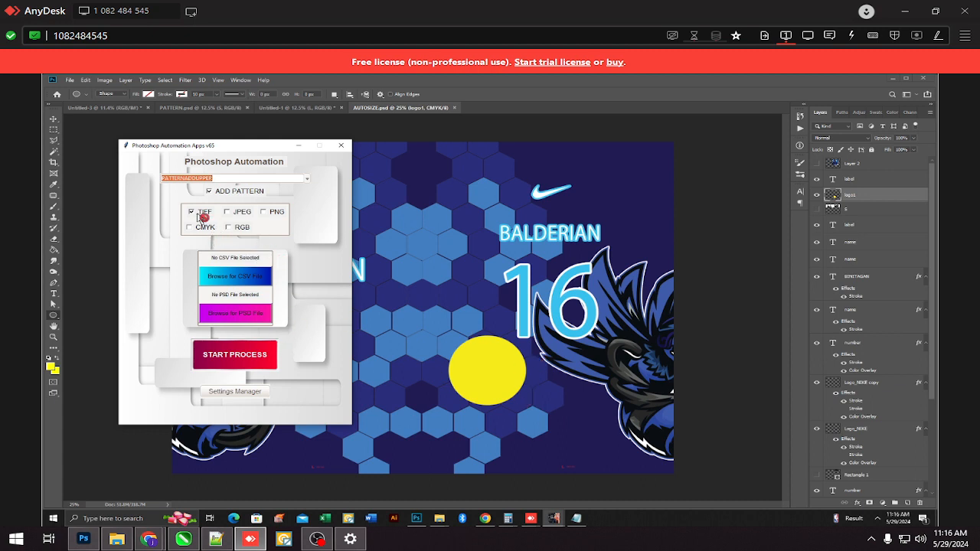
pyautogui.click(205, 227)
# Step: Load PINK.csv from the demo folder on drive D as the CSV file
pyautogui.click(245, 277)
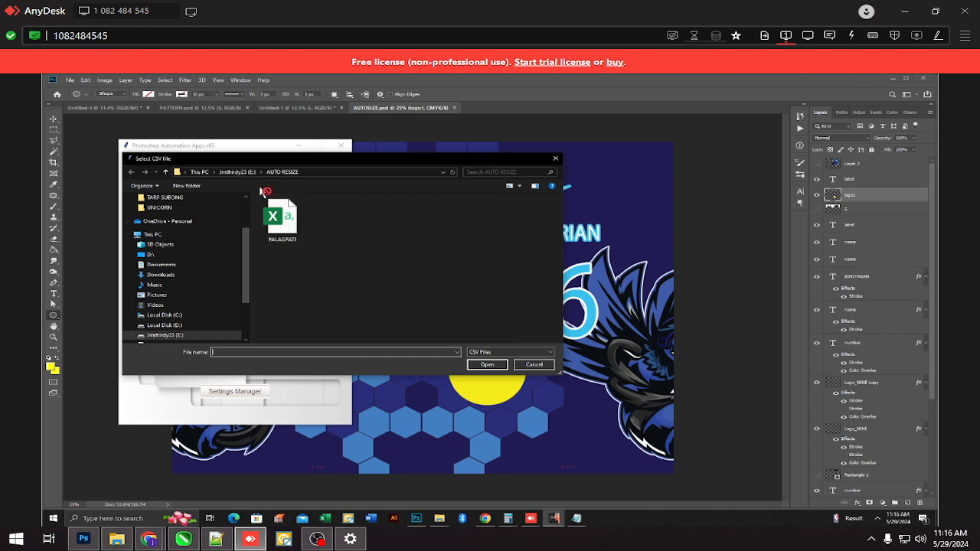
pyautogui.scroll(2, 245, 257)
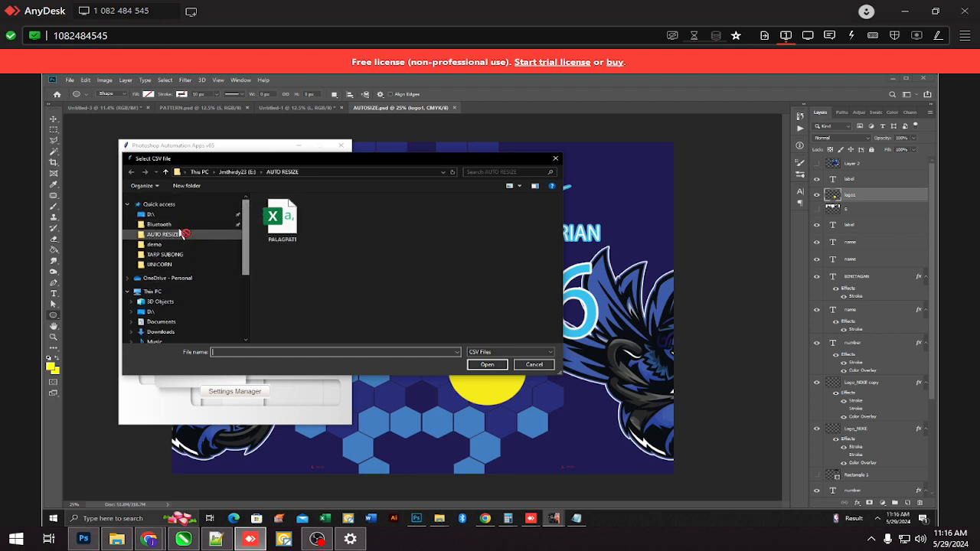
pyautogui.click(155, 292)
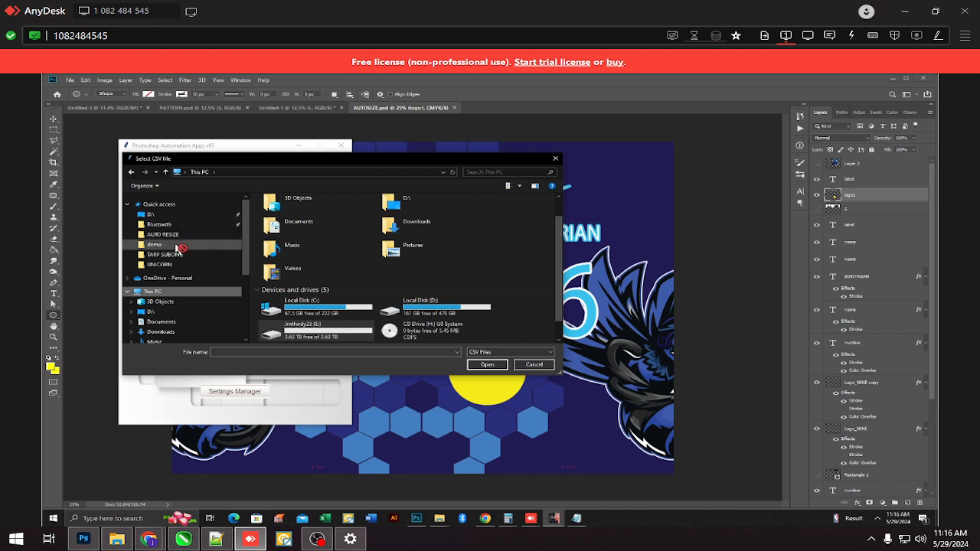
pyautogui.click(178, 247)
pyautogui.click(270, 210)
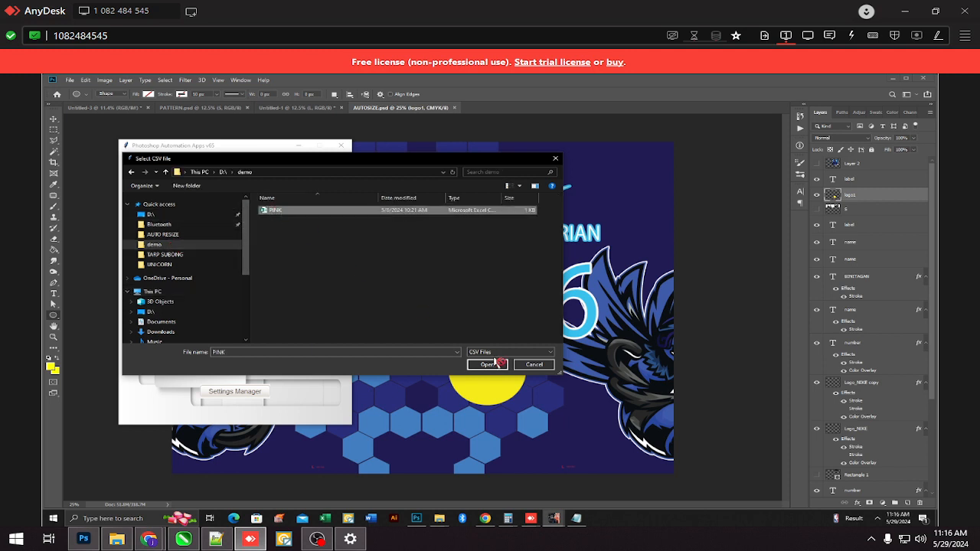
pyautogui.click(497, 362)
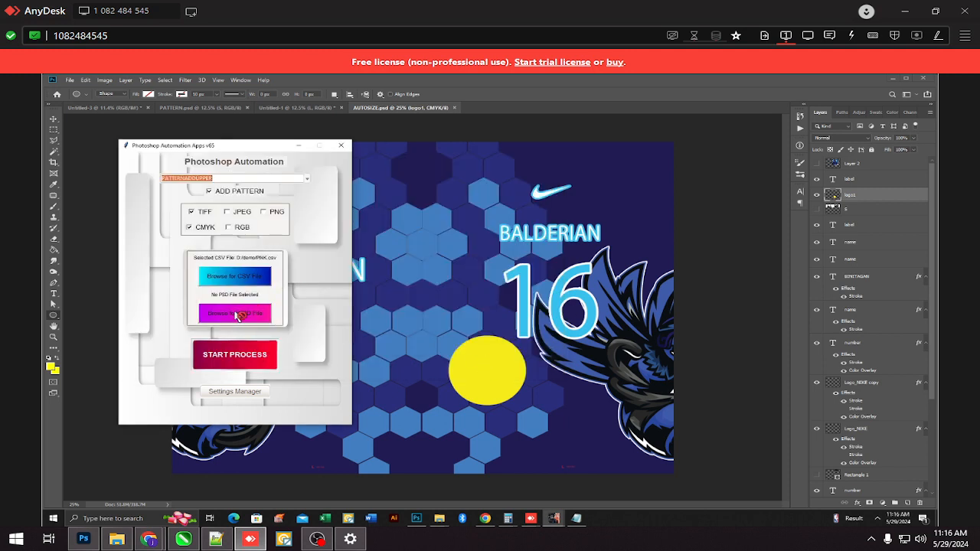
# Step: Load AUTOSIZE.psd from the demo folder as the template PSD file
pyautogui.click(240, 314)
pyautogui.click(282, 217)
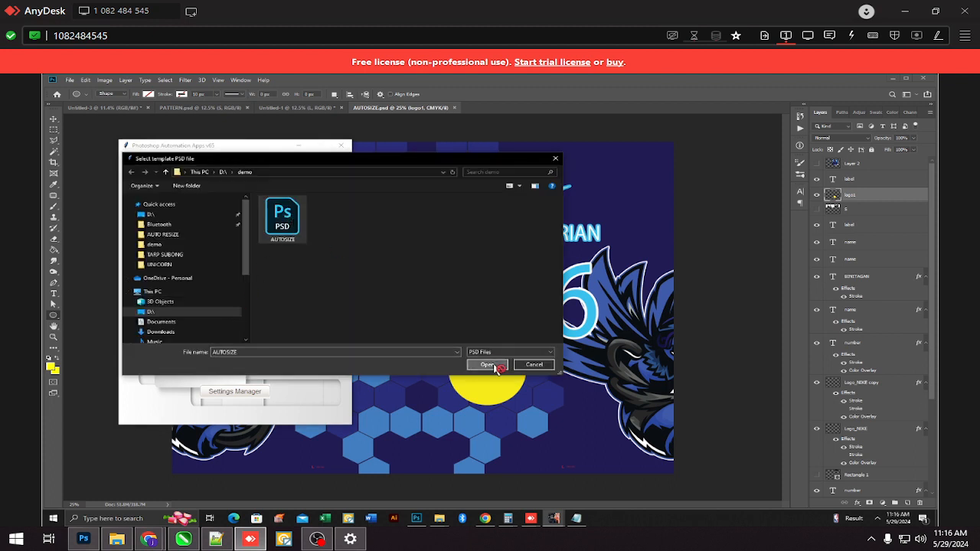
pyautogui.click(490, 365)
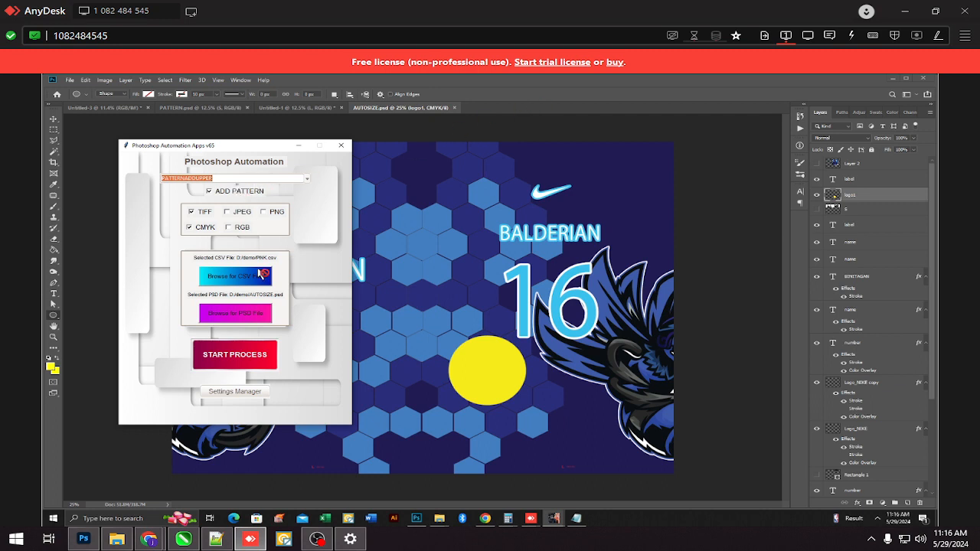
# Step: Run the automation process to completion and dismiss its completion message
pyautogui.click(245, 356)
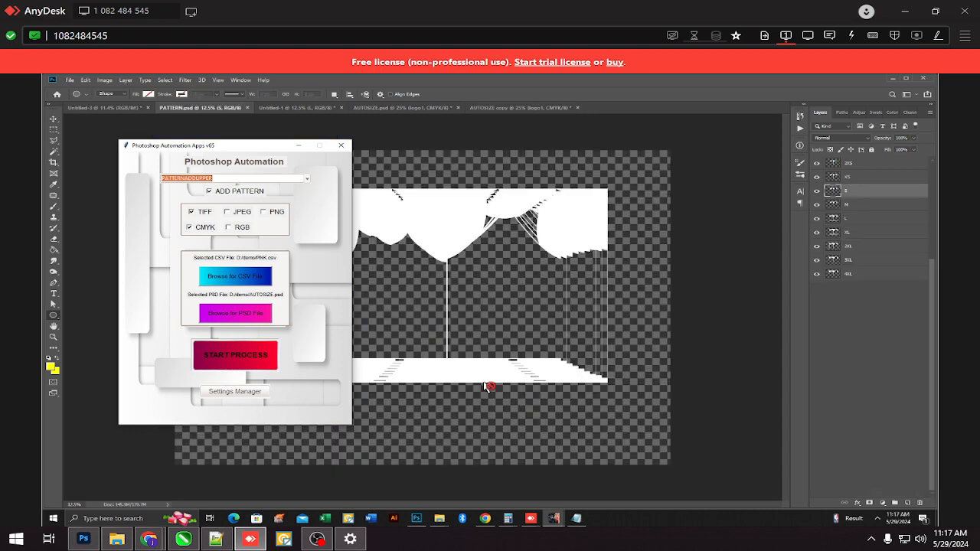
pyautogui.click(488, 385)
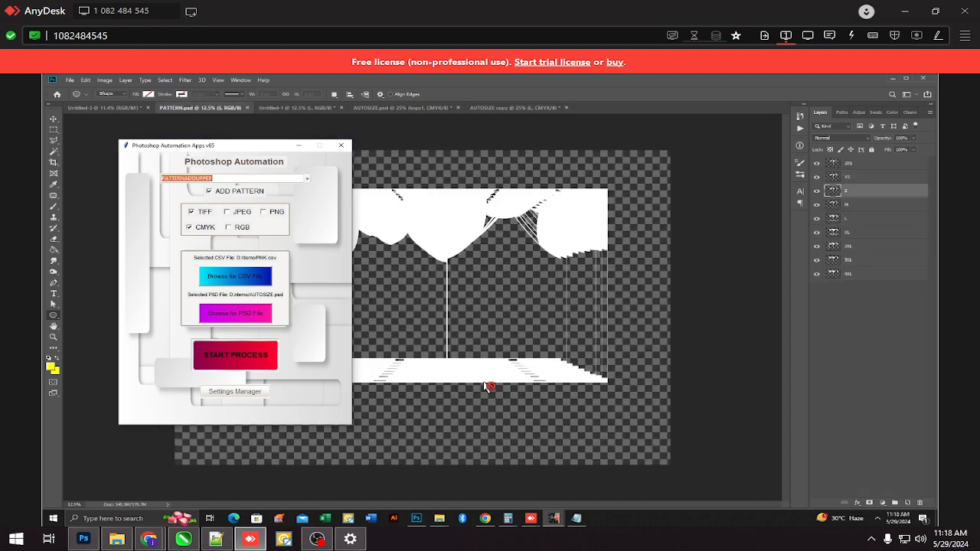
pyautogui.click(488, 385)
pyautogui.click(488, 386)
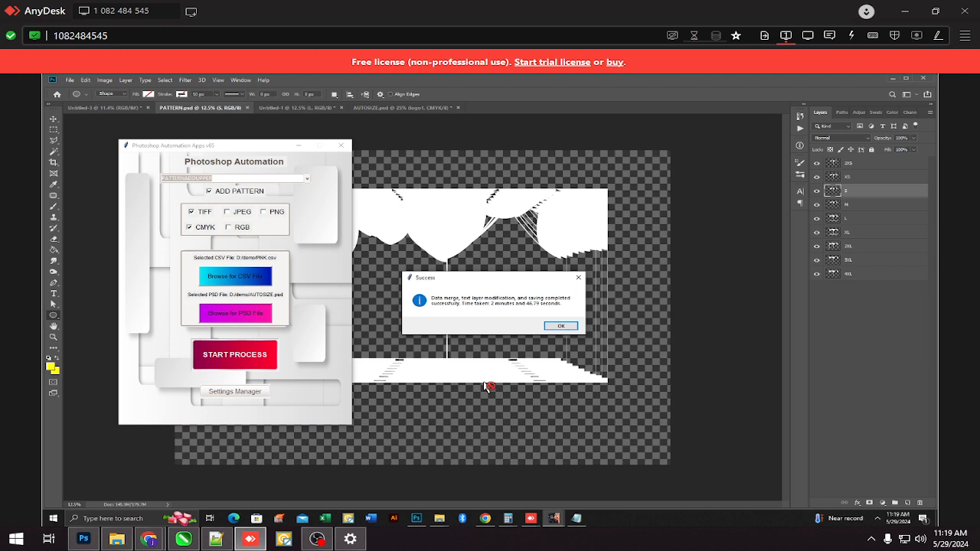
pyautogui.click(560, 326)
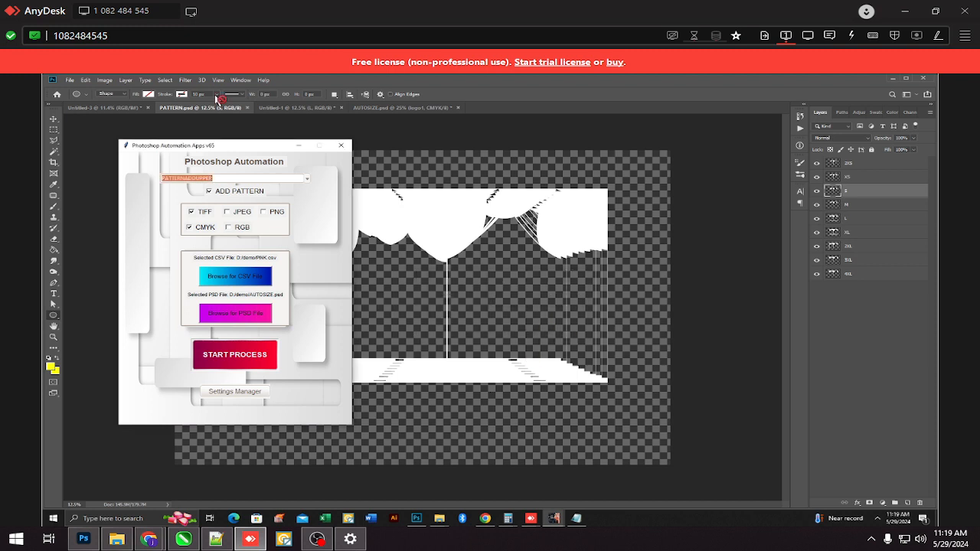
# Step: Open the number 20 size S and number 26 size L output files from the demo folder's output_images subfolder in Photoshop
pyautogui.click(73, 82)
pyautogui.click(77, 97)
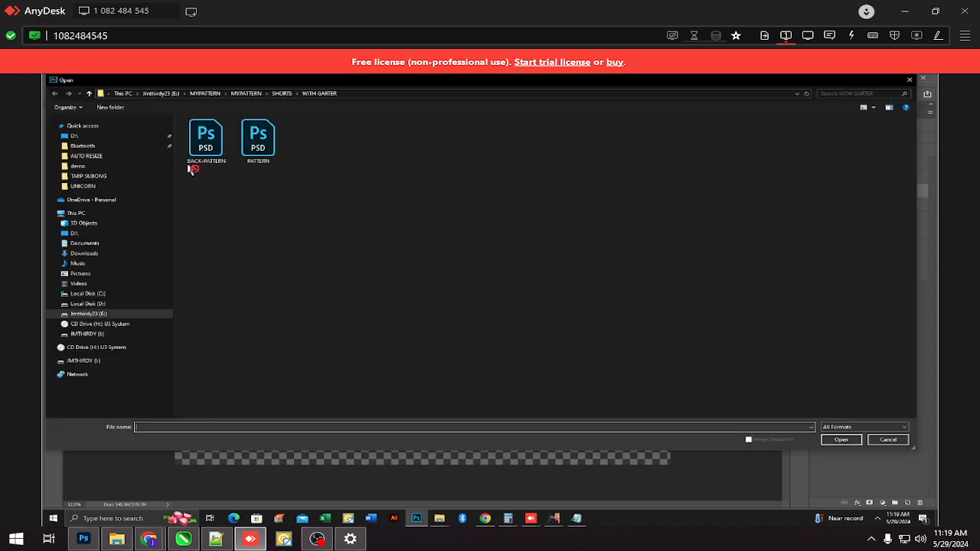
pyautogui.click(82, 166)
pyautogui.moveTo(268, 168); pyautogui.dragTo(219, 150)
pyautogui.click(219, 149)
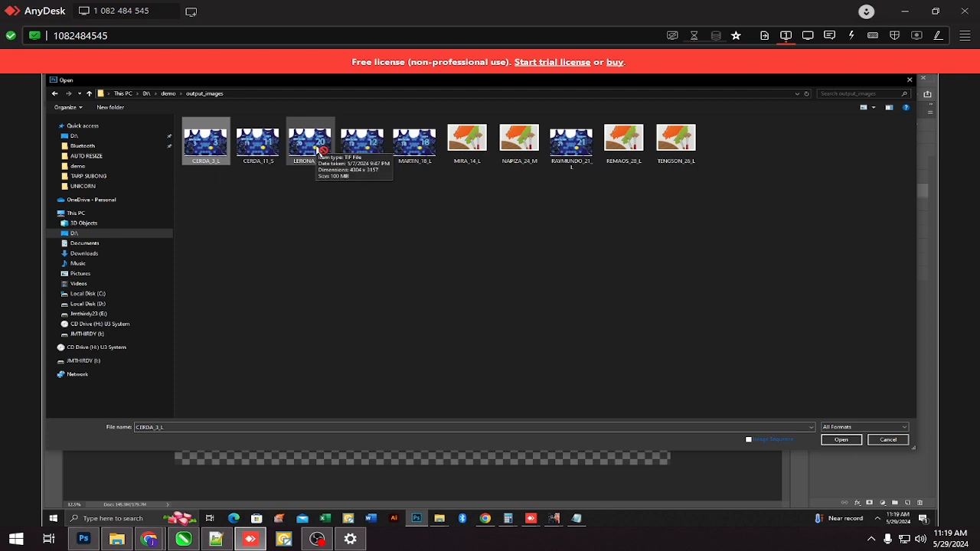
pyautogui.click(320, 151)
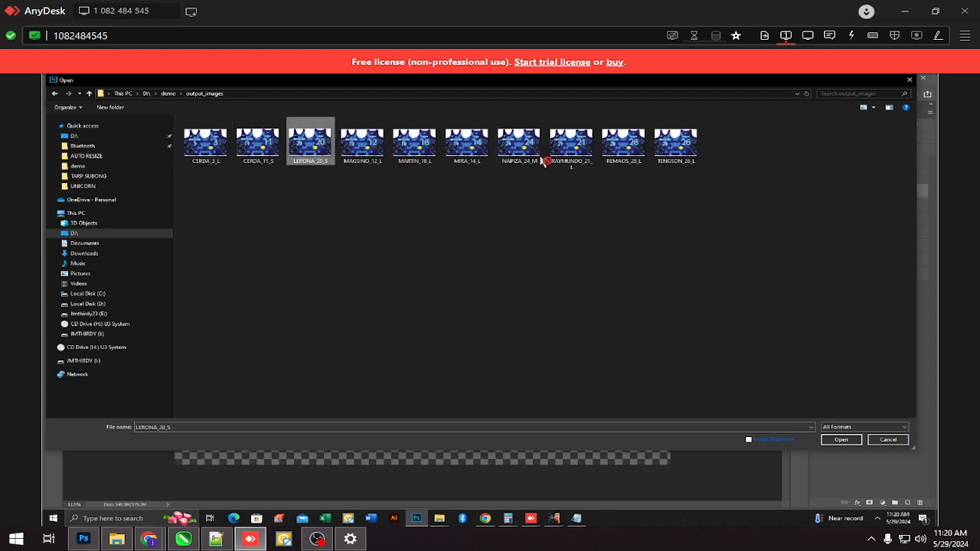
pyautogui.keyDown('ctrl'); pyautogui.click(675, 144); pyautogui.keyUp('ctrl')
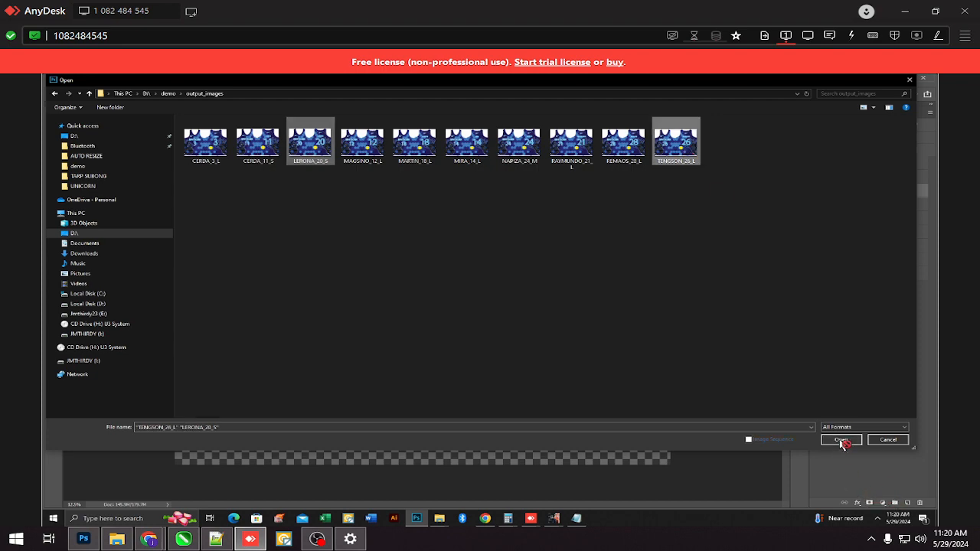
pyautogui.click(841, 440)
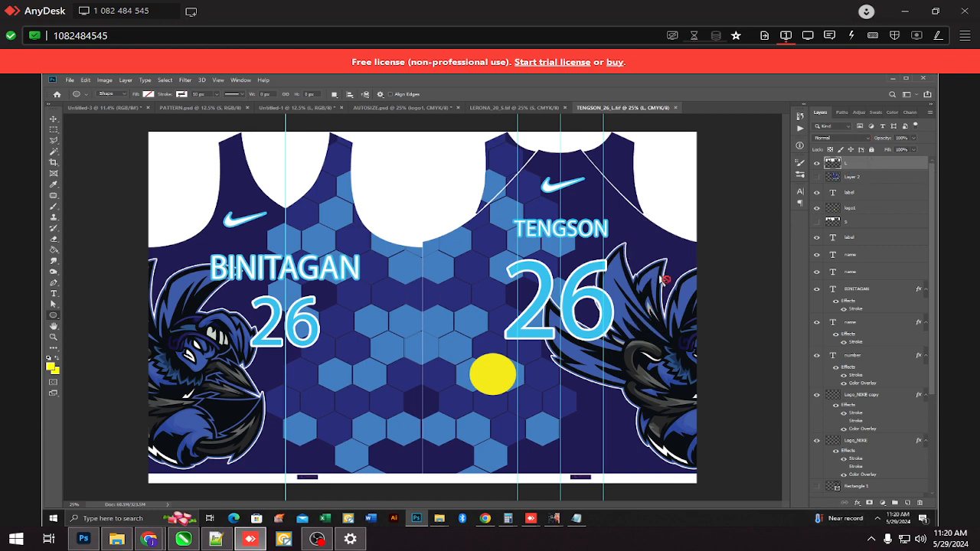
# Step: Check the size of the logo1 layer in the number 26 size L jersey with Free Transform
pyautogui.moveTo(555, 520)
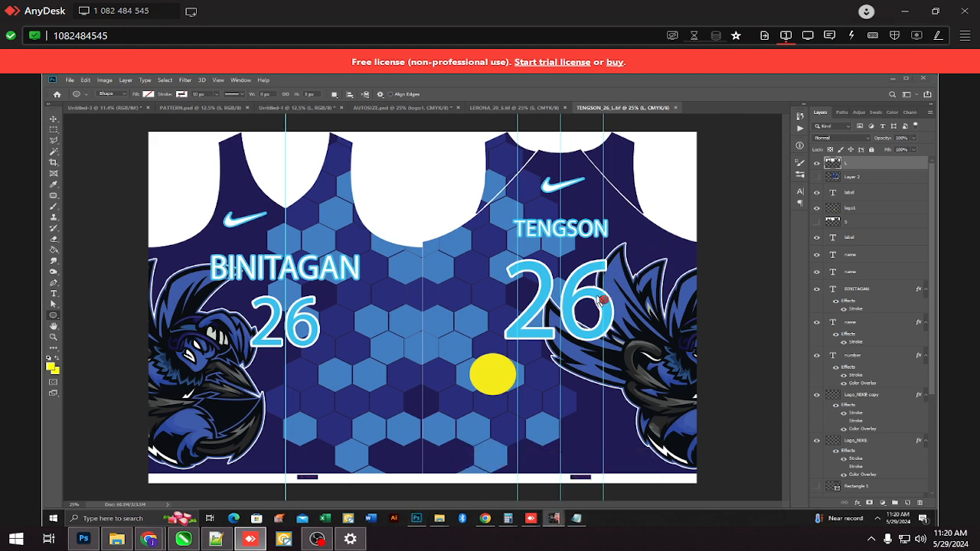
pyautogui.click(499, 372)
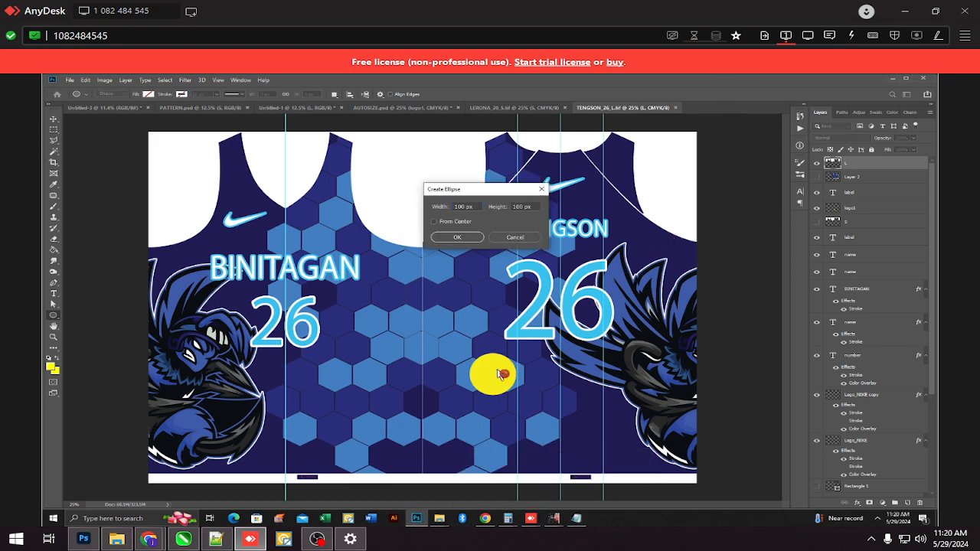
pyautogui.click(520, 237)
pyautogui.press('v')
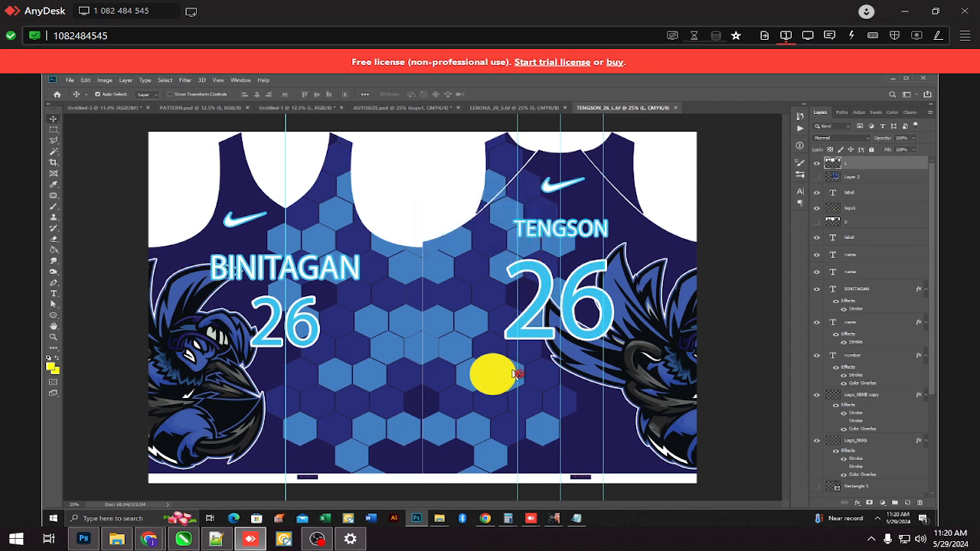
pyautogui.click(865, 376)
pyautogui.click(507, 376)
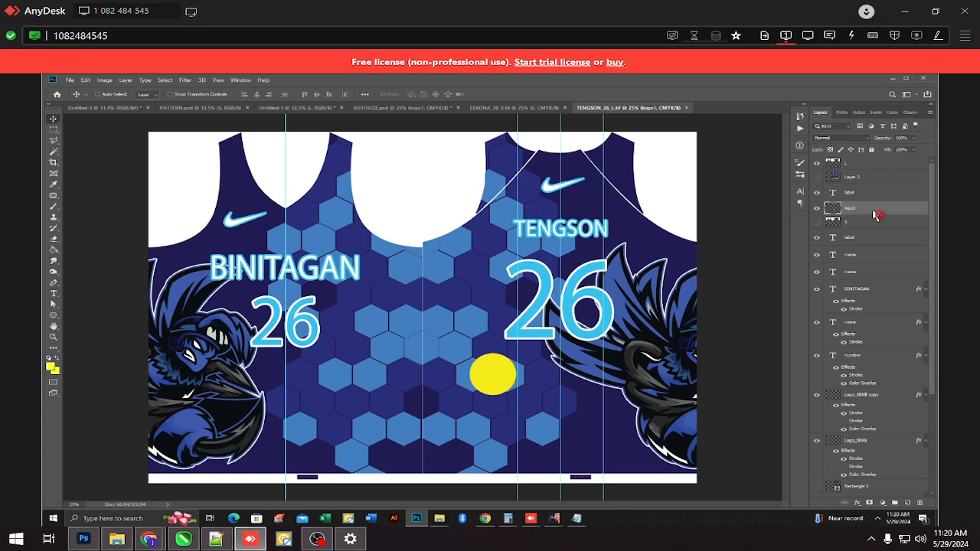
pyautogui.hotkey('ctrl', 't')
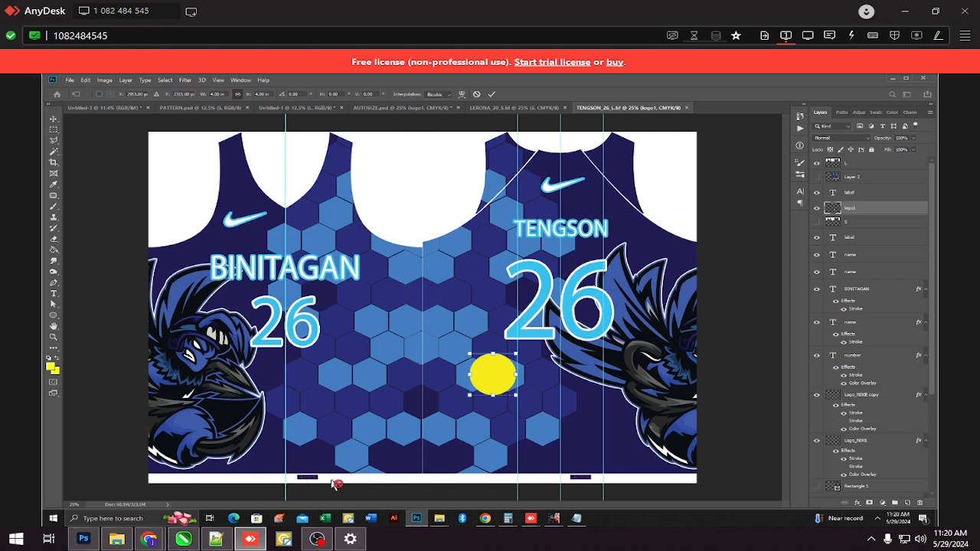
# Step: Close the transform without changes and examine the size and name label along the jersey front's bottom hem
pyautogui.hotkey('ctrl', '+')
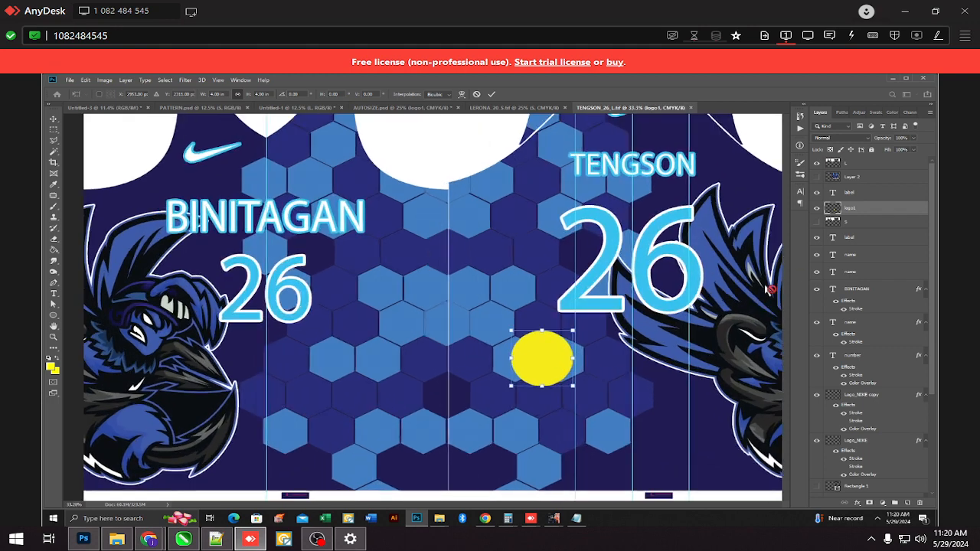
pyautogui.scroll(-5, 358, 353)
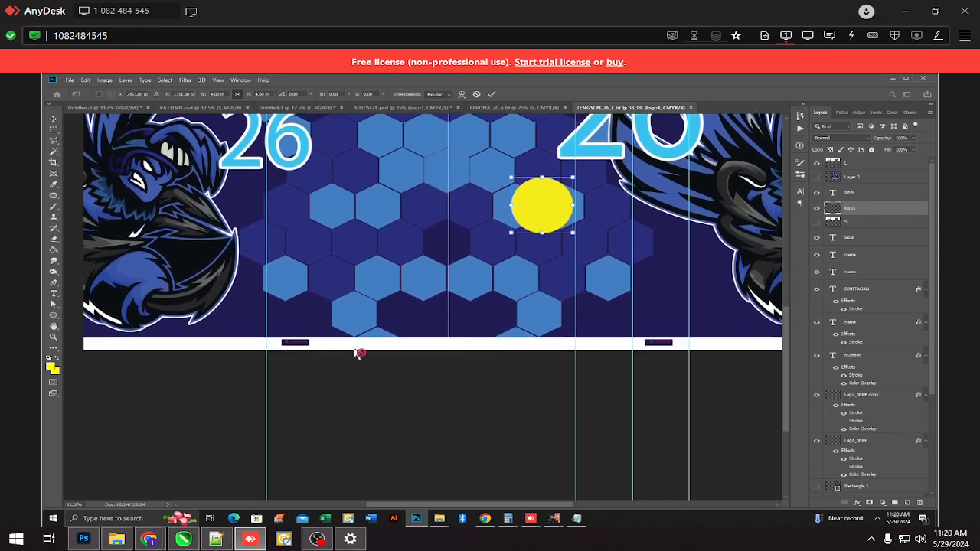
pyautogui.scroll(1, 290, 365)
pyautogui.hscroll(-1, 300, 379)
pyautogui.scroll(1, 329, 391)
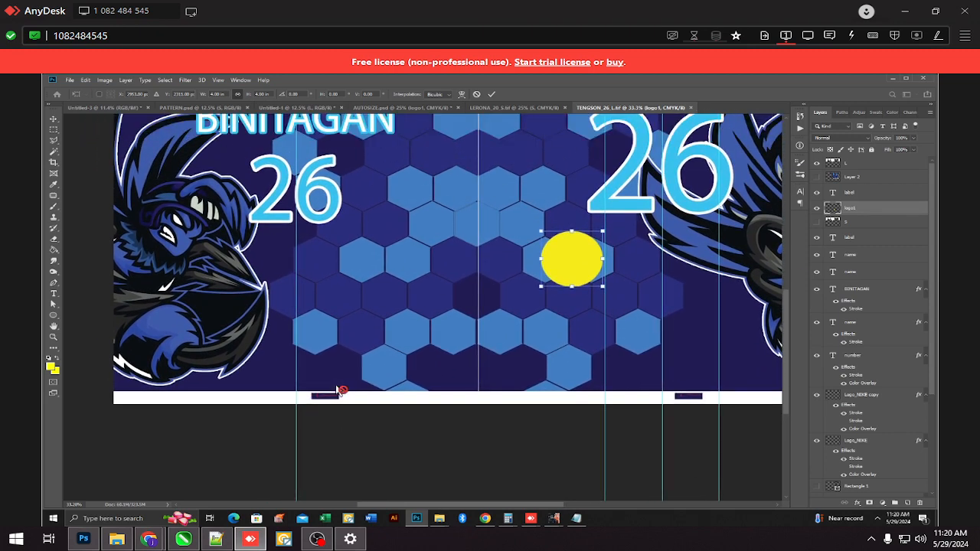
pyautogui.scroll(-1, 335, 394)
pyautogui.hscroll(-2, 344, 393)
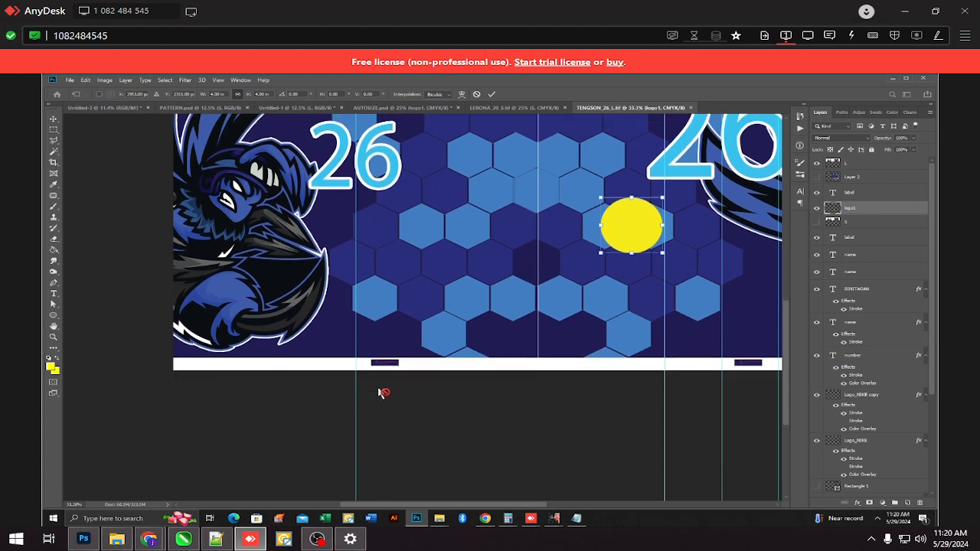
pyautogui.scroll(2, 395, 395)
pyautogui.scroll(-1, 415, 397)
pyautogui.press('Return')
pyautogui.scroll(1, 428, 401)
pyautogui.scroll(-1, 418, 404)
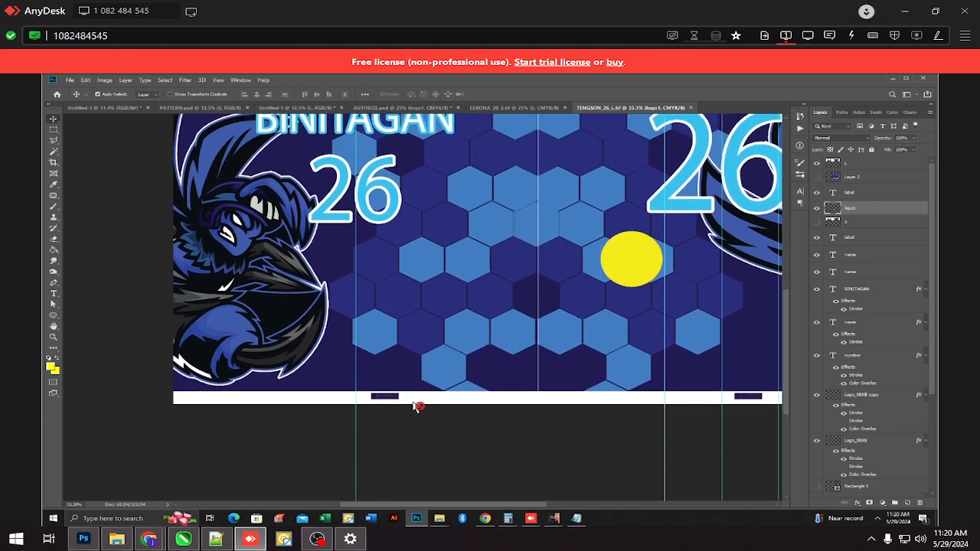
pyautogui.keyDown('alt'); pyautogui.scroll(10, 415, 406); pyautogui.keyUp('alt')
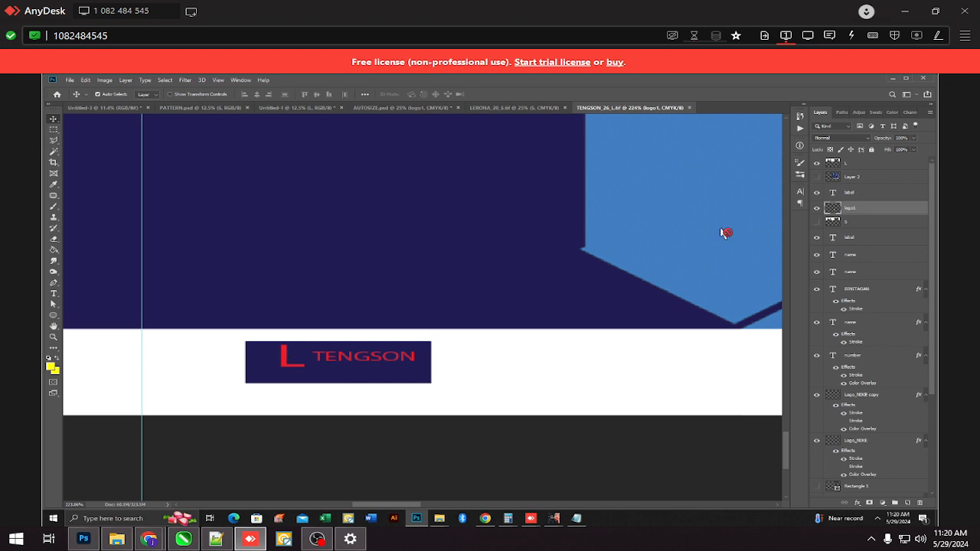
pyautogui.scroll(-1, 426, 300)
pyautogui.keyDown('alt'); pyautogui.scroll(-2, 428, 293); pyautogui.keyUp('alt')
pyautogui.hscroll(2, 431, 293)
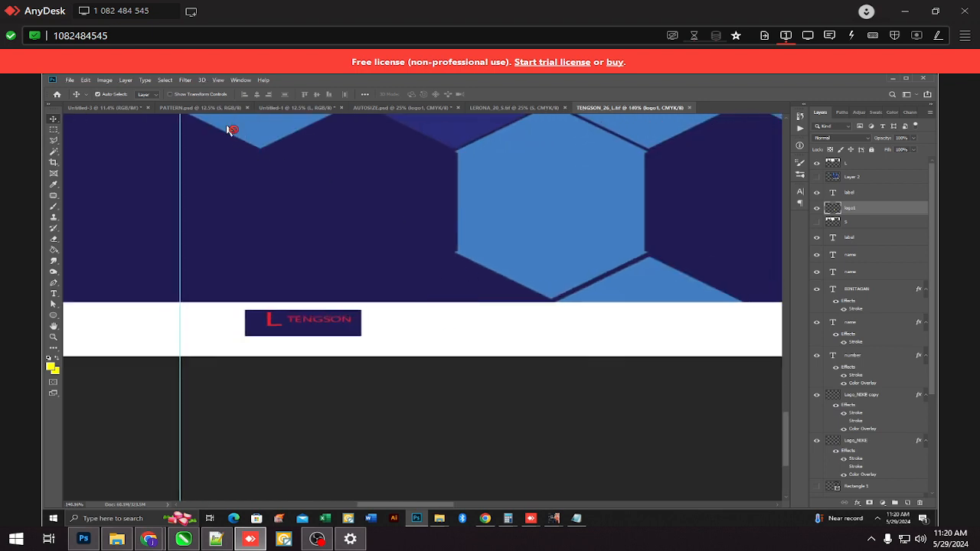
# Step: Inspect the 2XS and XS layers of PATTERN.psd one at a time, and restore the visibility of all size layers
pyautogui.click(208, 108)
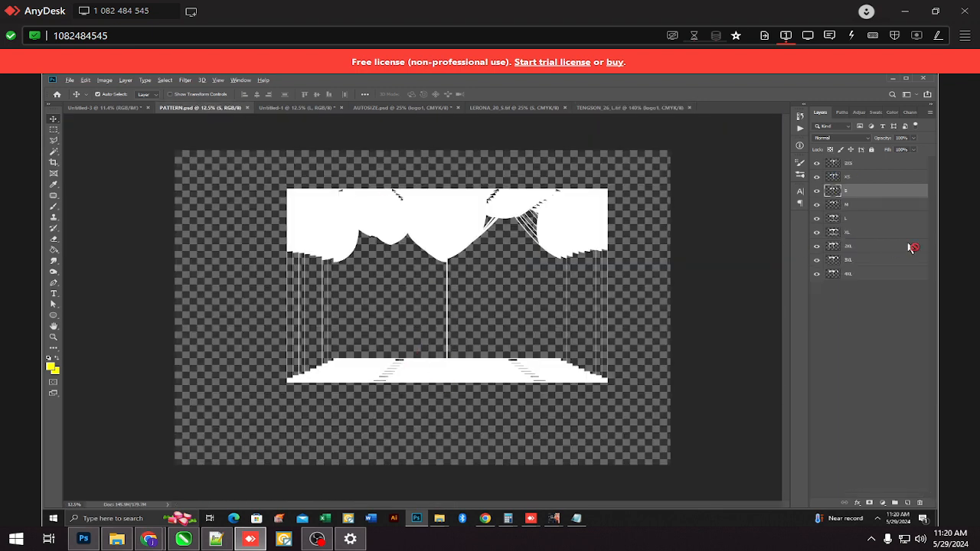
pyautogui.moveTo(817, 177); pyautogui.dragTo(819, 283)
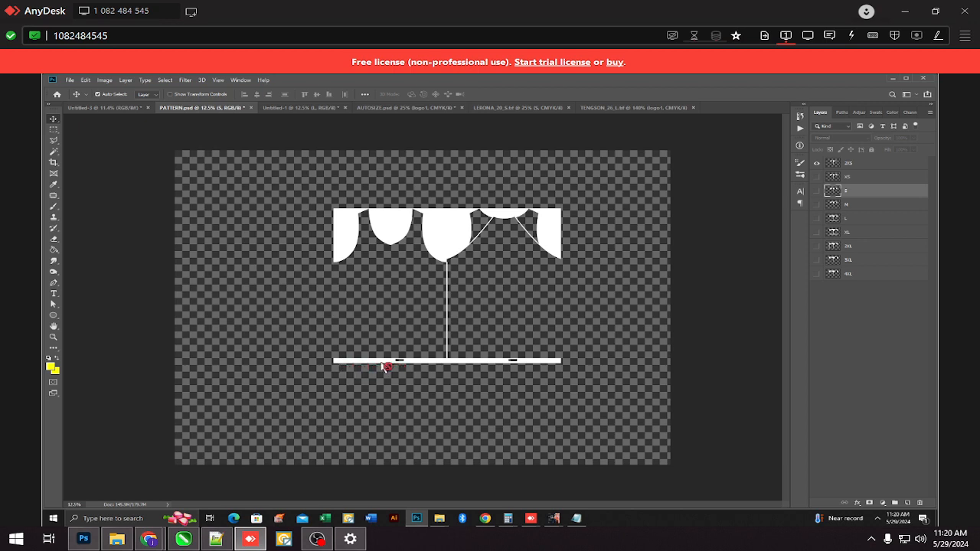
pyautogui.click(817, 163)
pyautogui.click(816, 177)
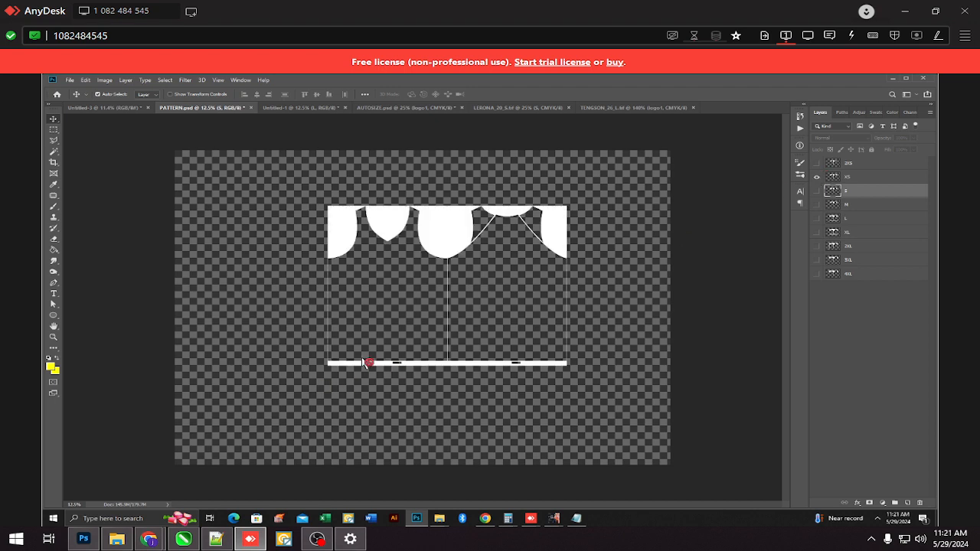
pyautogui.click(816, 177)
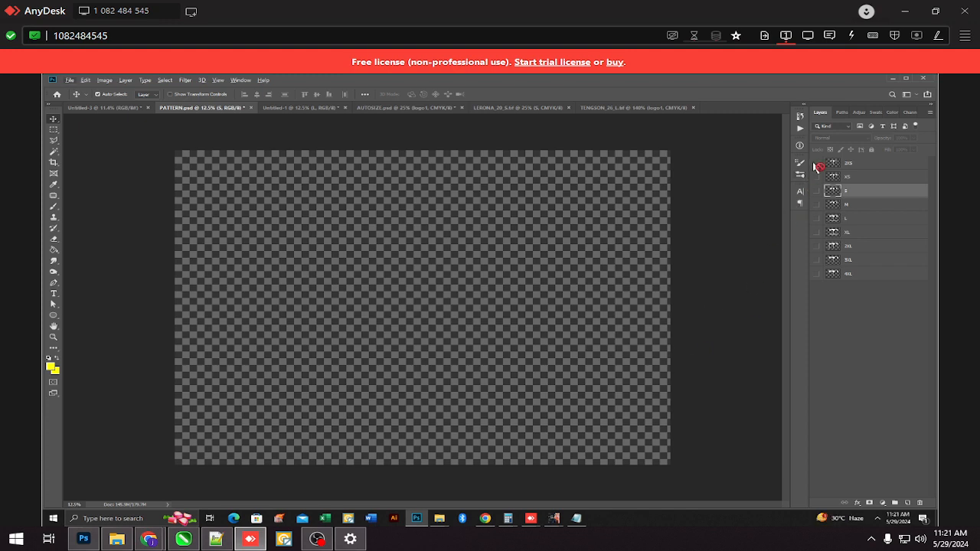
pyautogui.moveTo(818, 163); pyautogui.dragTo(823, 277)
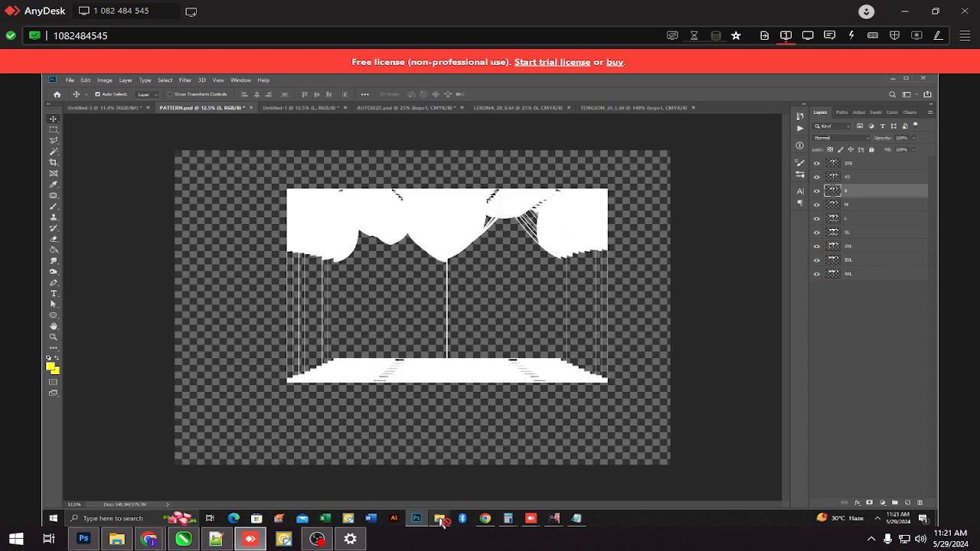
pyautogui.moveTo(441, 520)
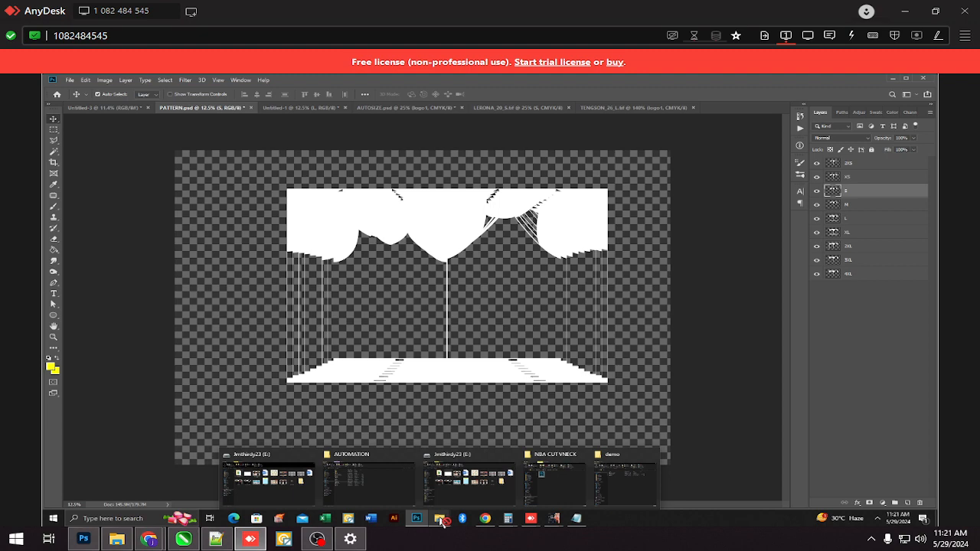